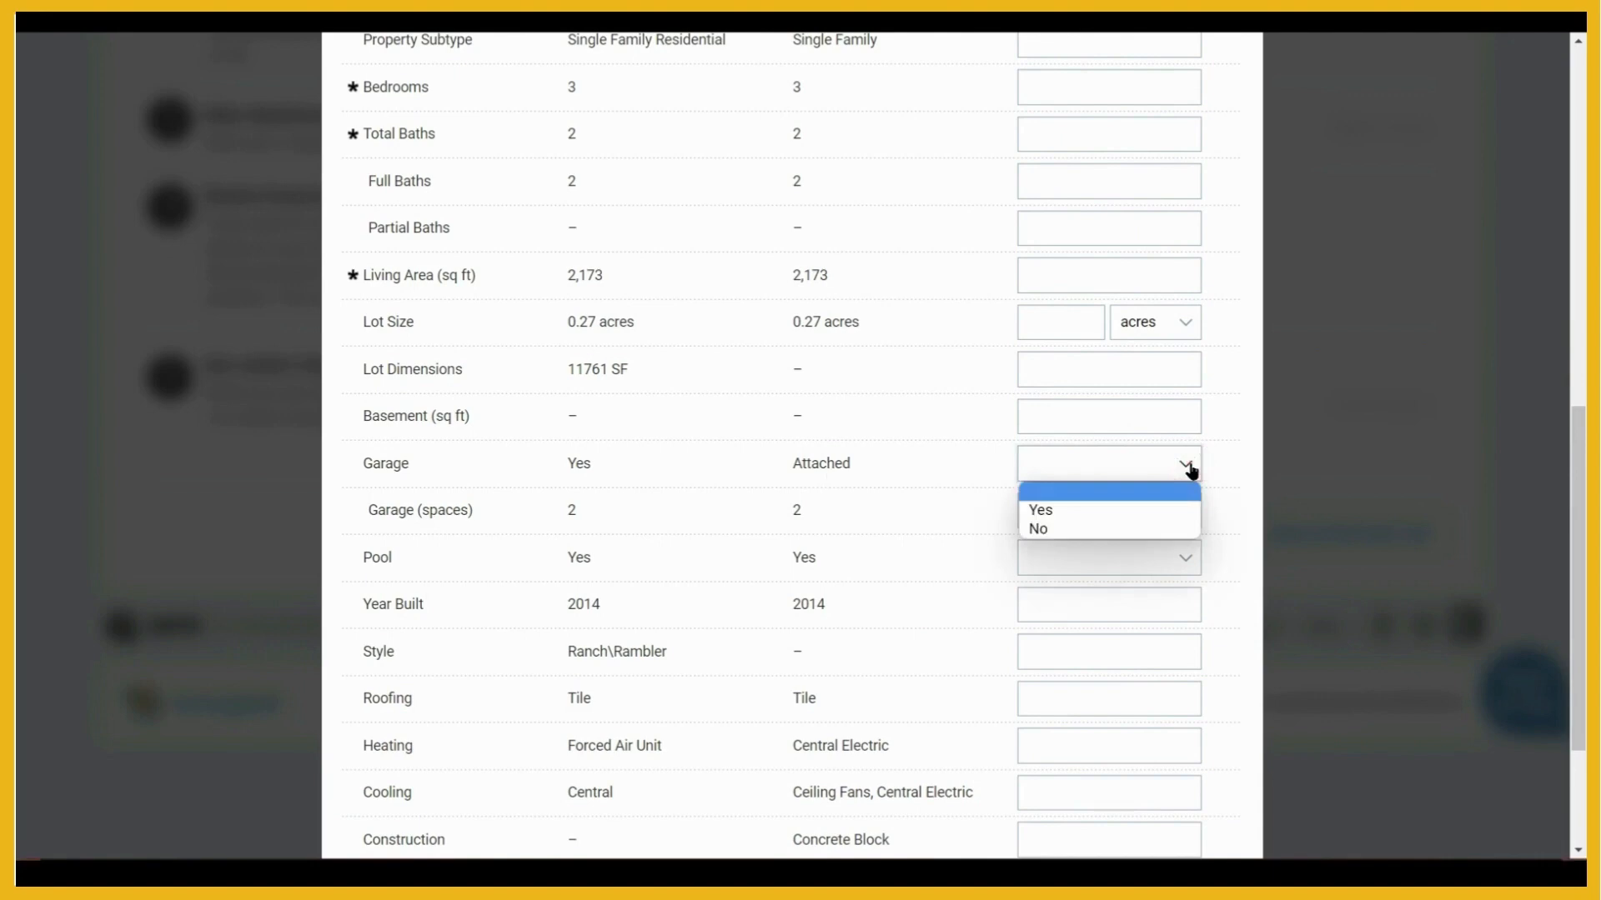
left_click(1174, 471)
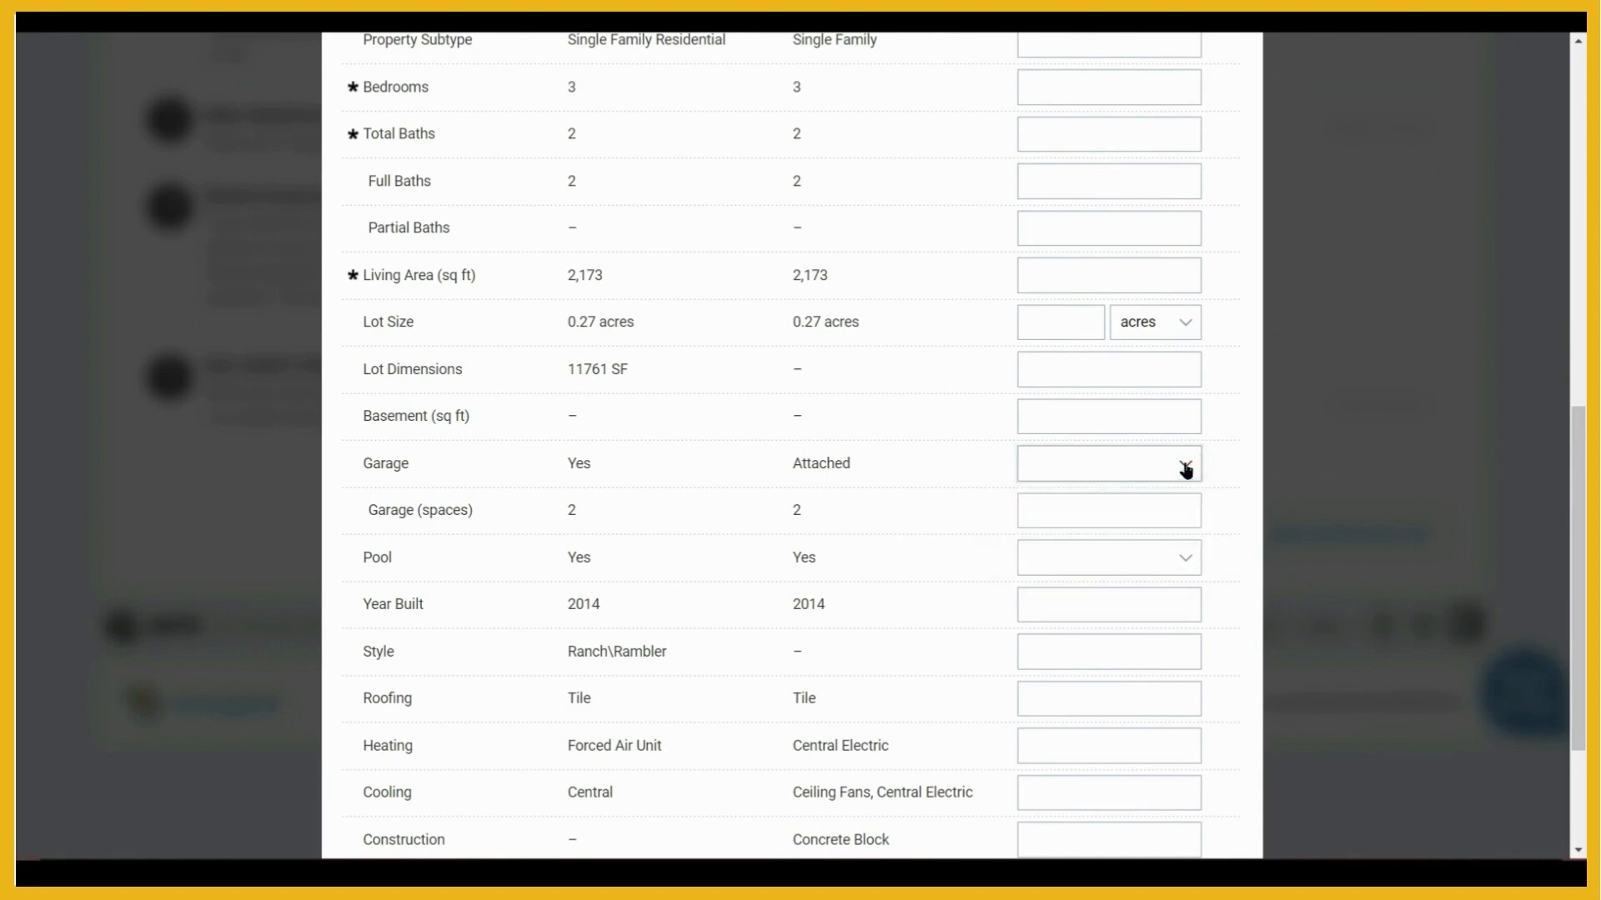
left_click(1169, 512)
type("3")
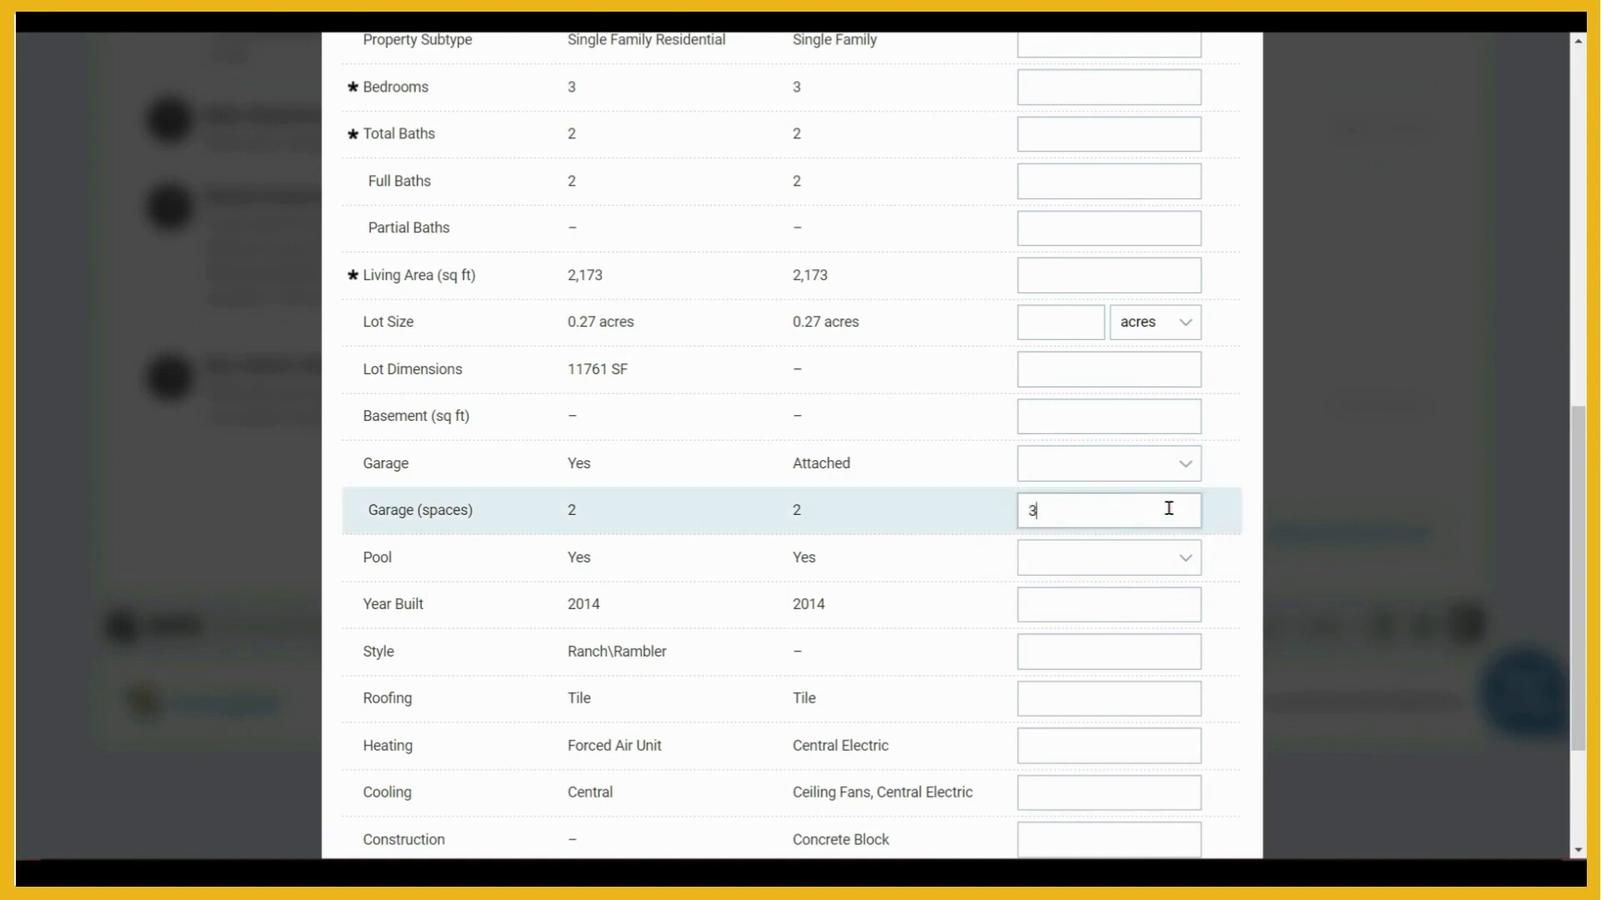
left_click_drag(1082, 511, 1034, 510)
key("BackSpace")
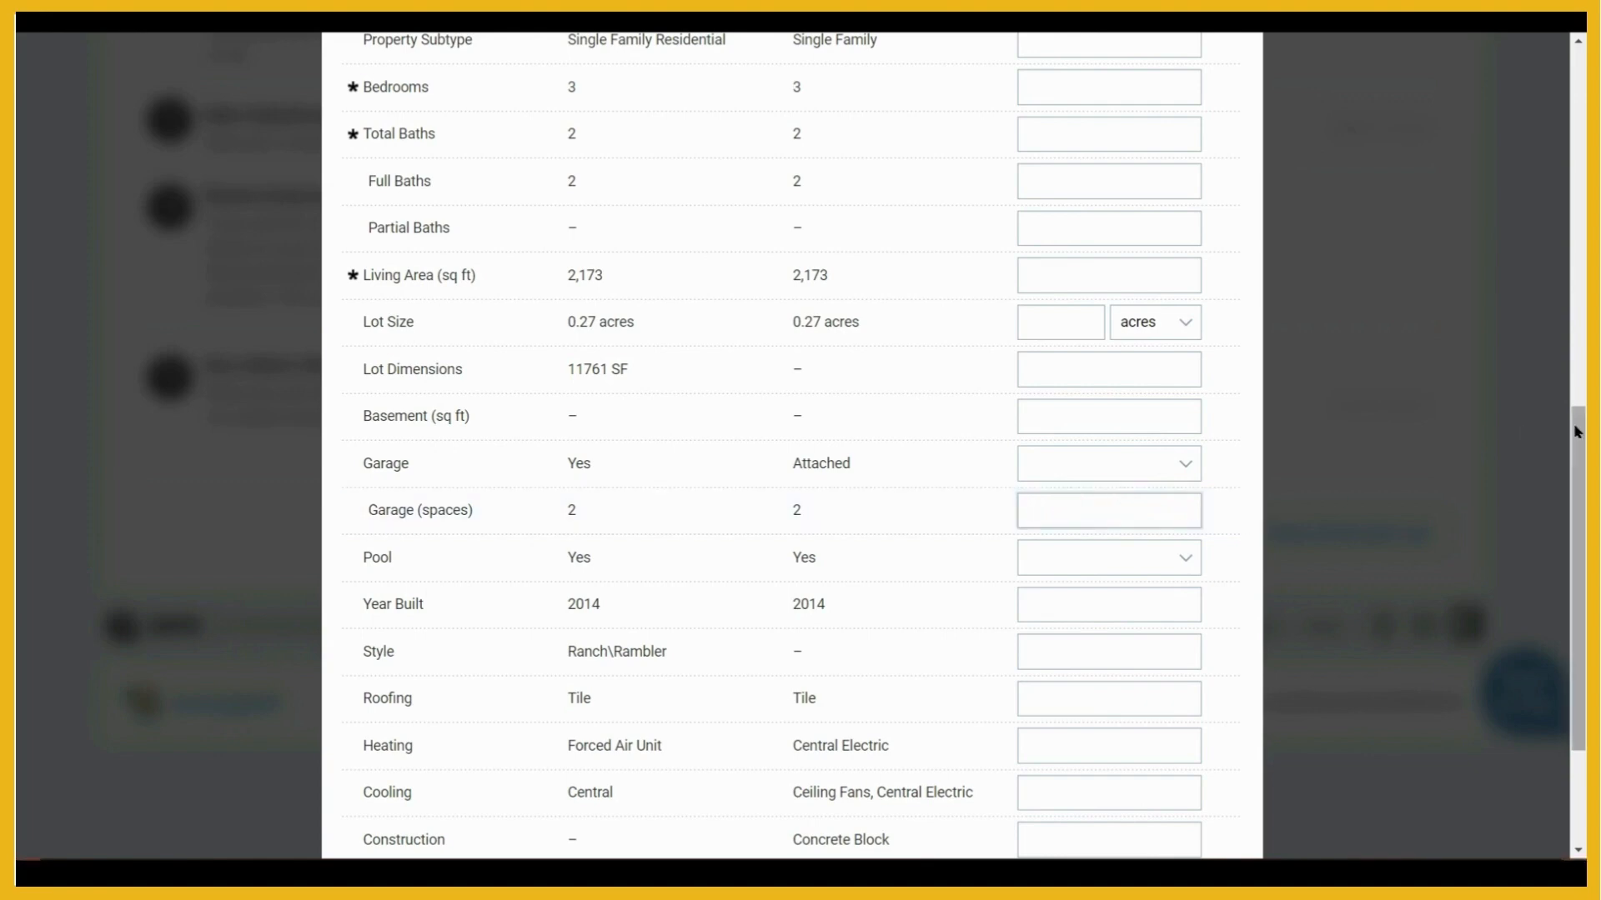
Step: Add a Gated Community row to the end of the home facts
left_click_drag(1578, 431, 1570, 543)
left_click(547, 802)
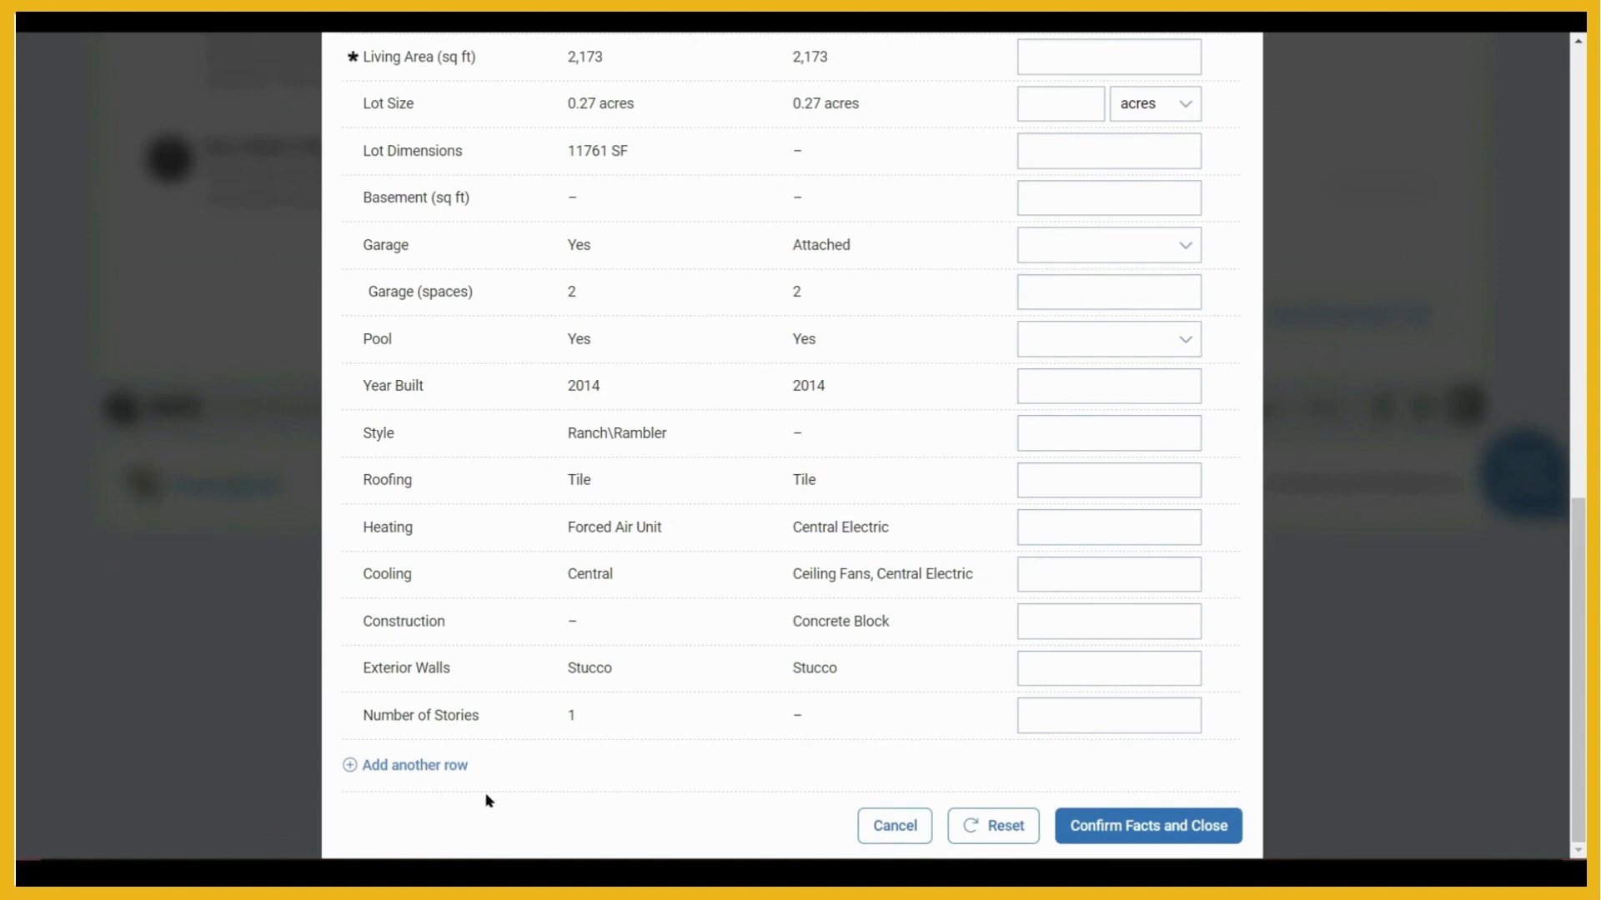
left_click(398, 767)
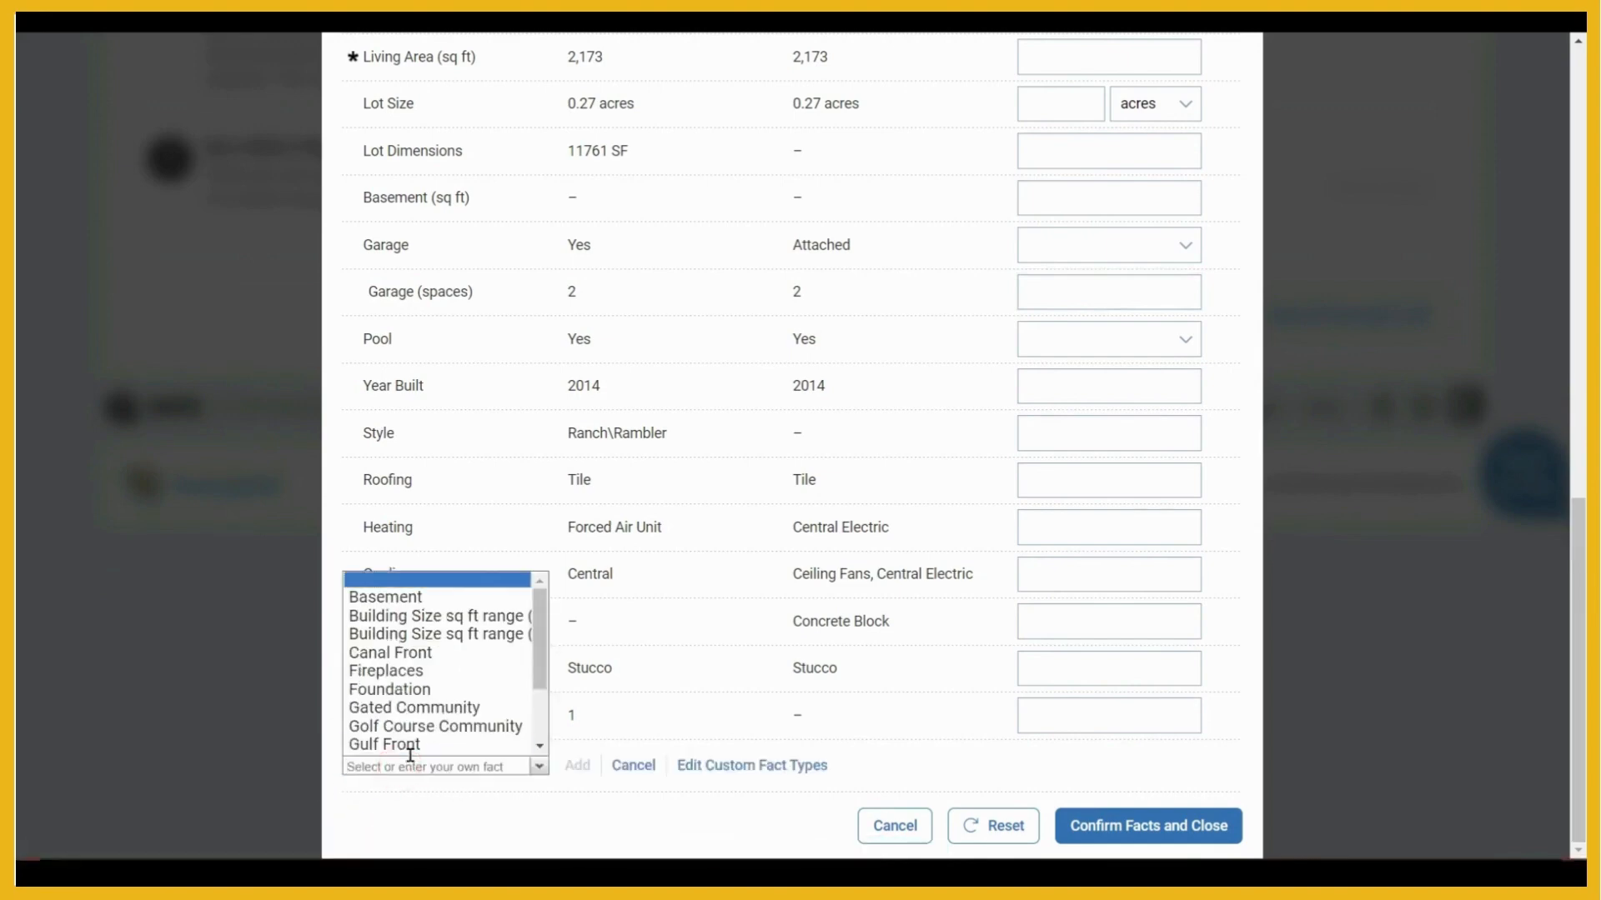
left_click_drag(541, 642, 539, 680)
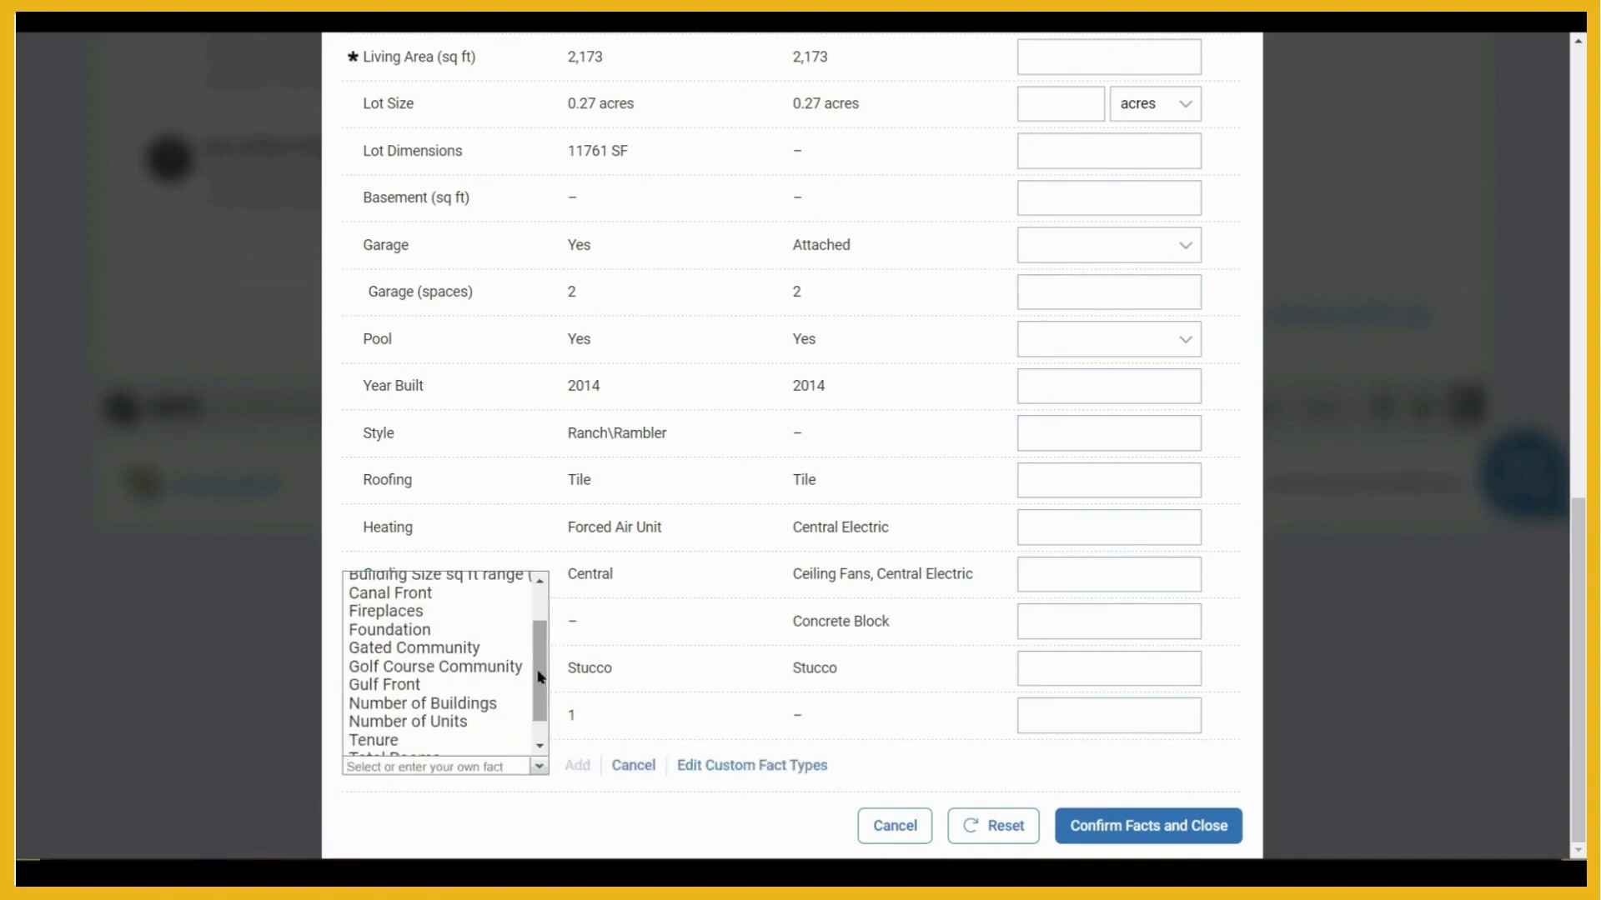
left_click(438, 655)
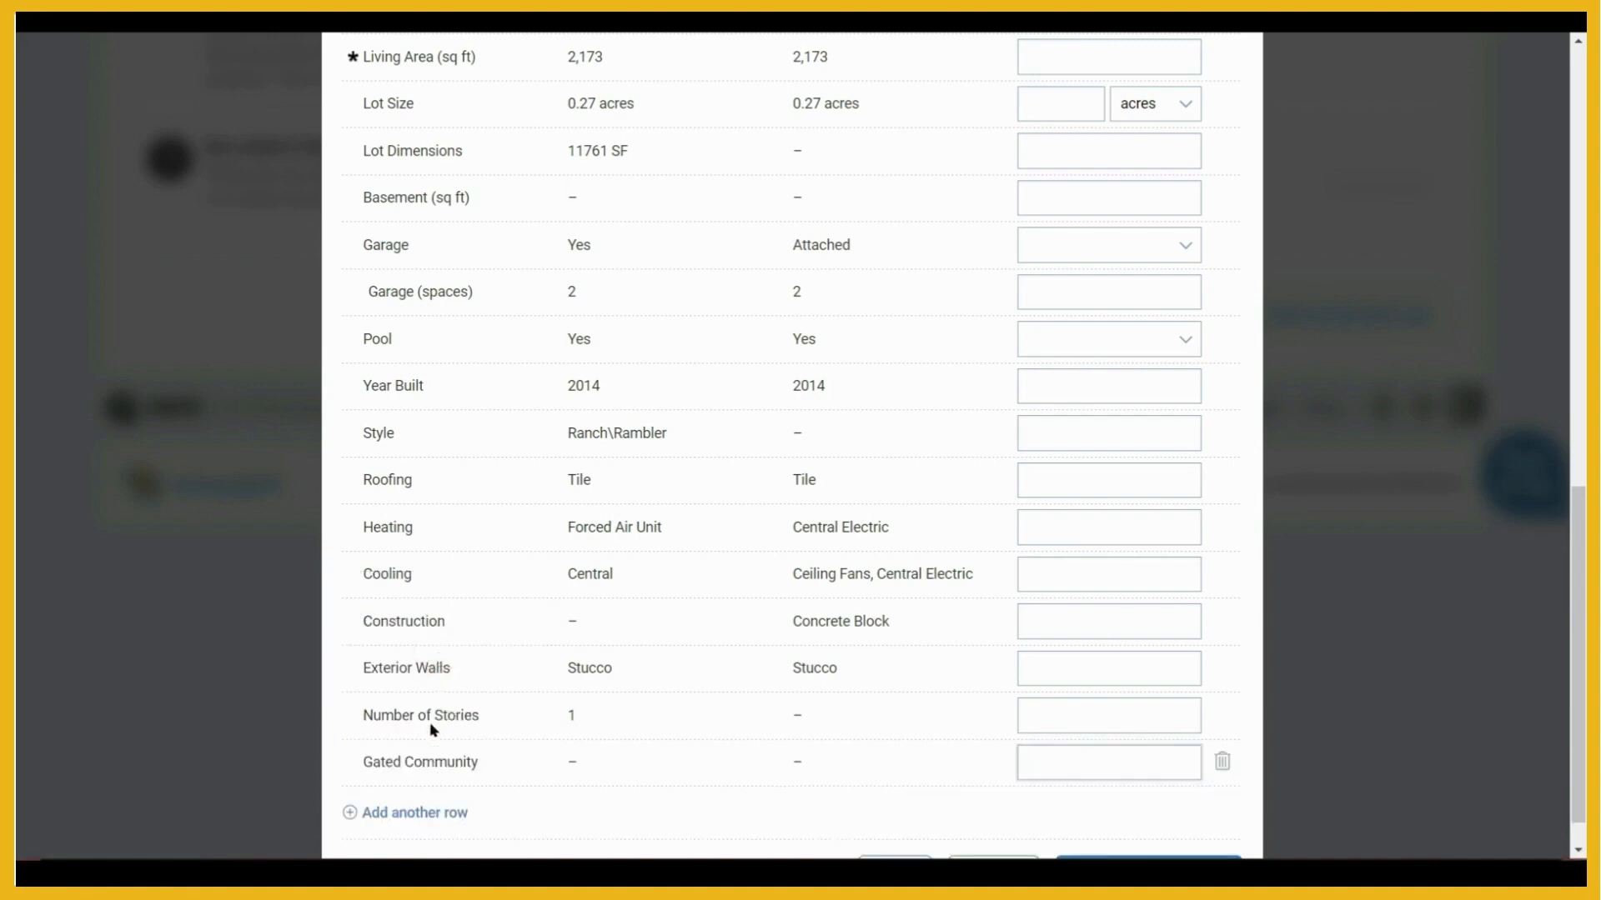
Step: Add a Water Front row below Gated Community in the home facts
scroll(439, 754, "down", 1)
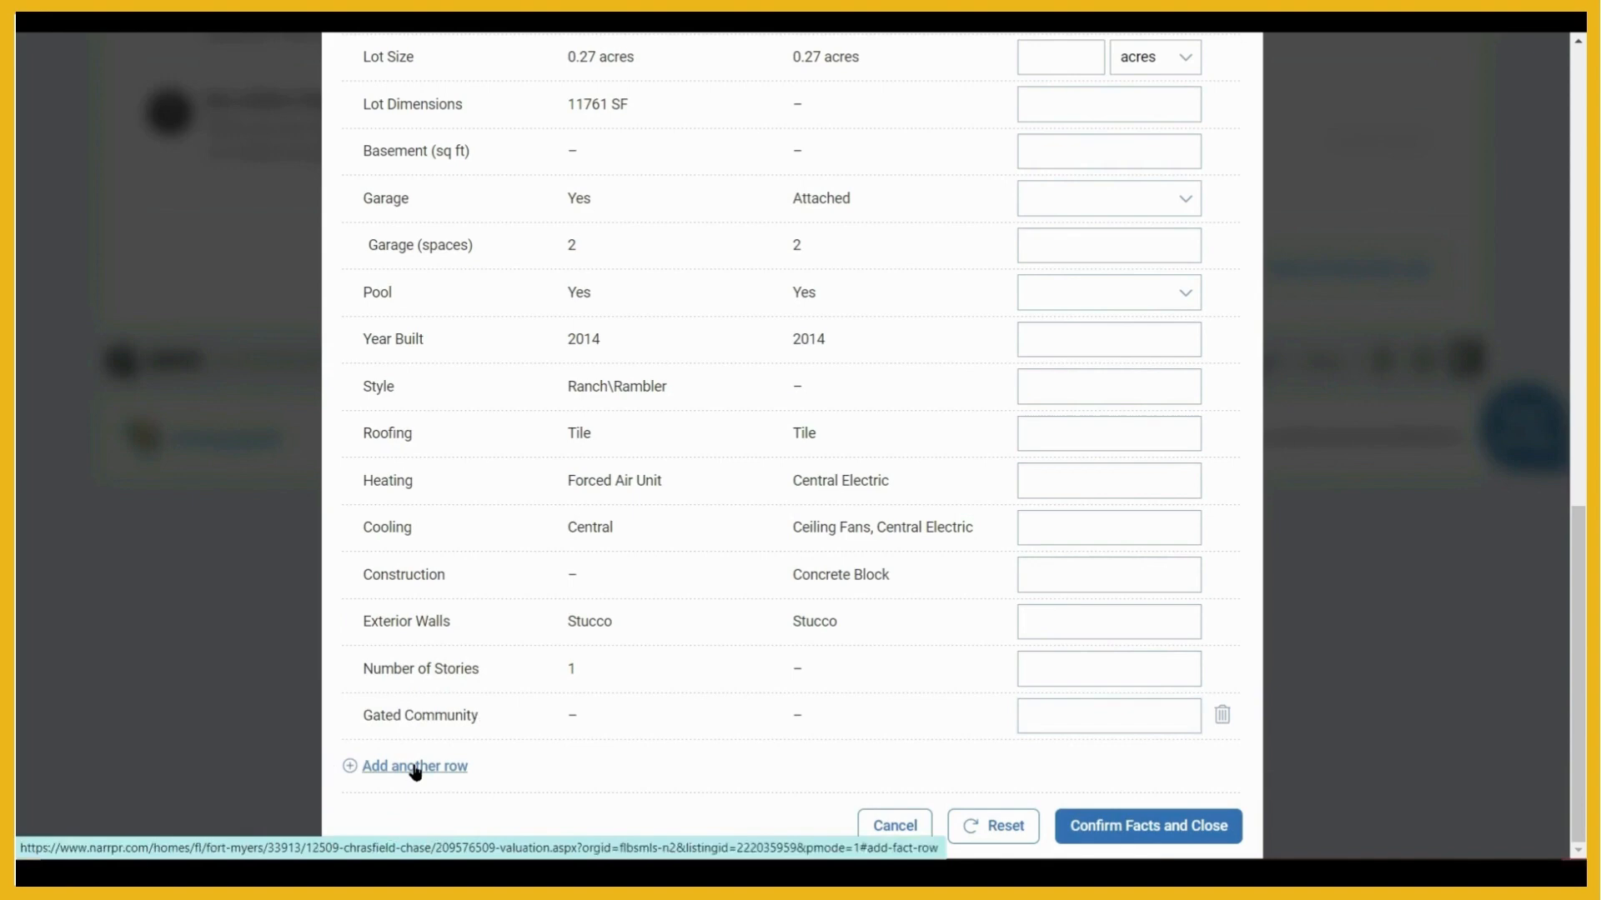
left_click(415, 768)
left_click_drag(541, 666, 539, 725)
left_click(444, 750)
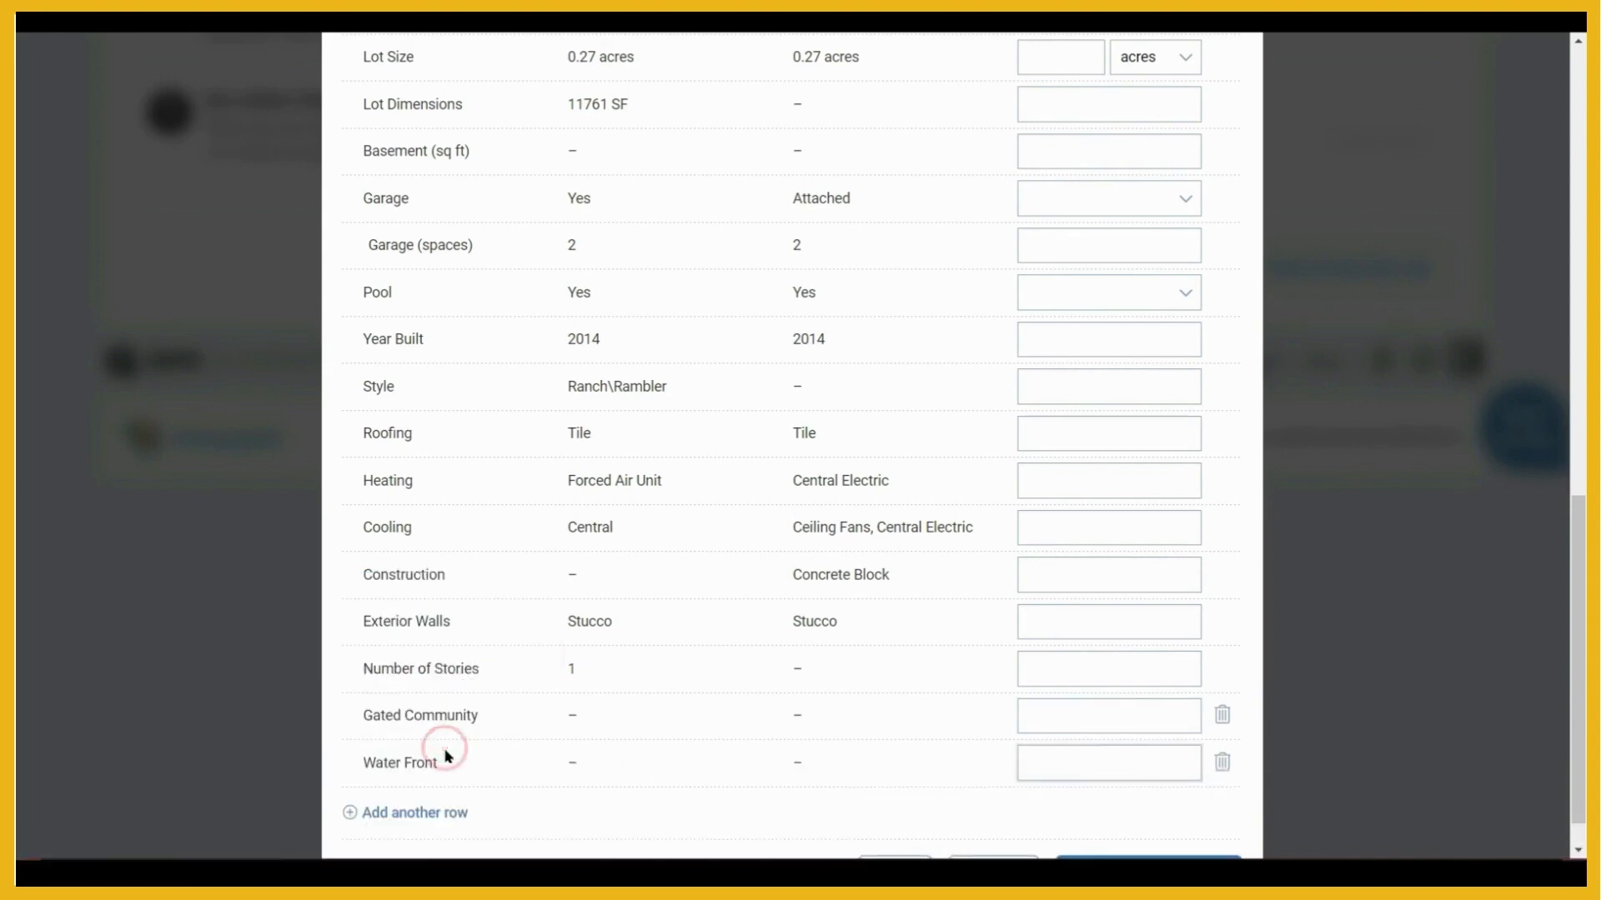
scroll(1025, 806, "down", 1)
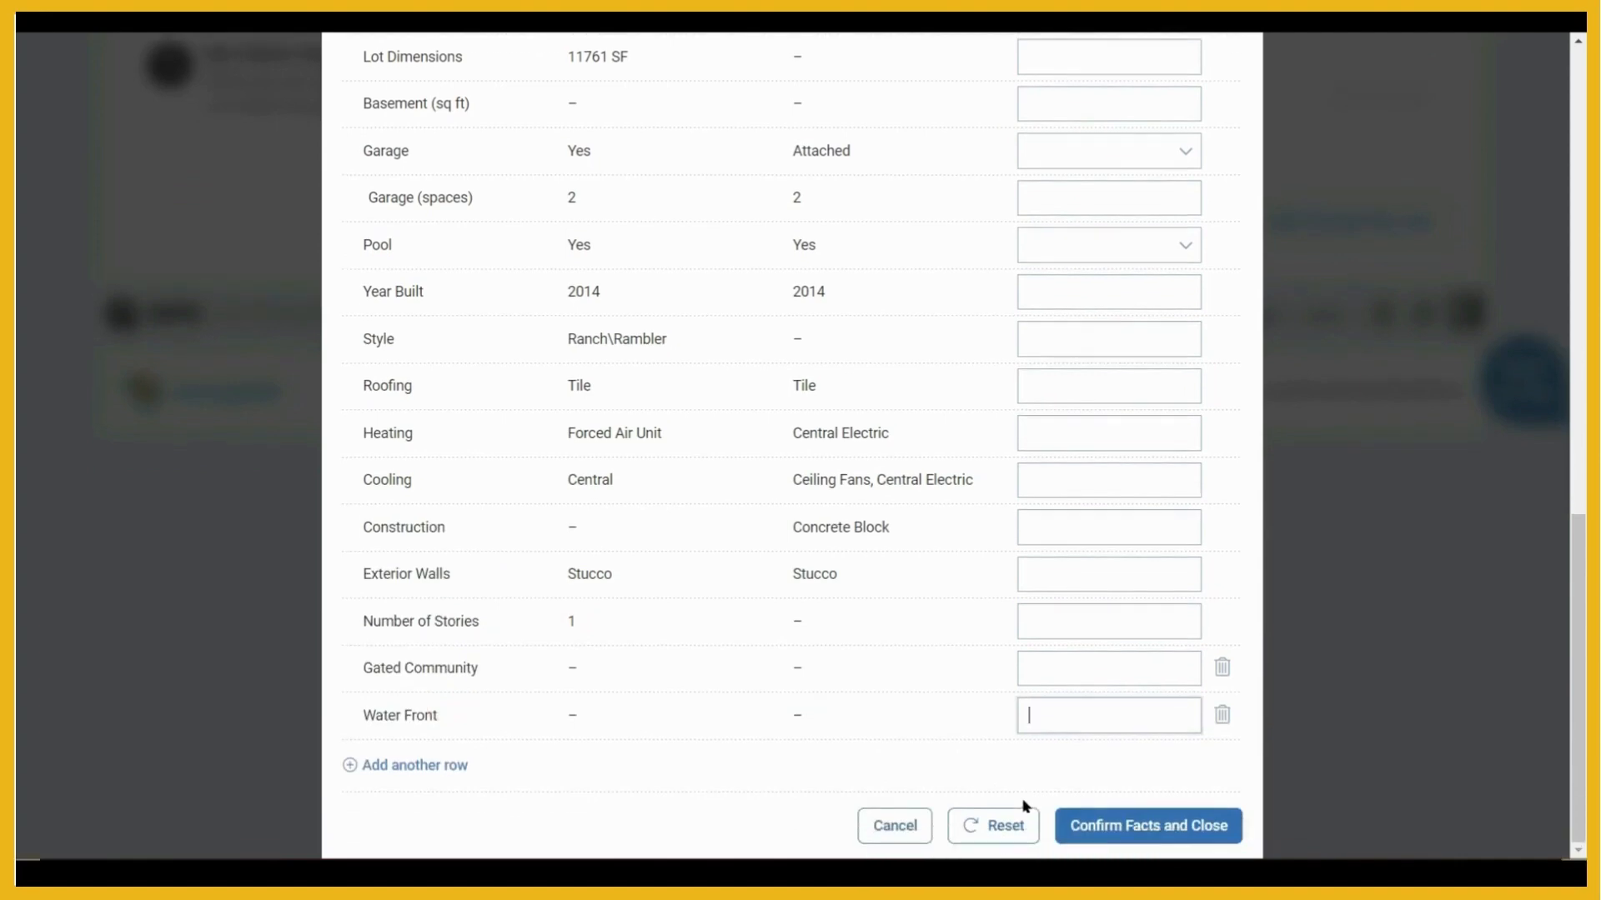
left_click(1083, 670)
left_click(1083, 671)
left_click(1063, 717)
Step: Add a custom fact row named Canal Front to the home facts
left_click(413, 766)
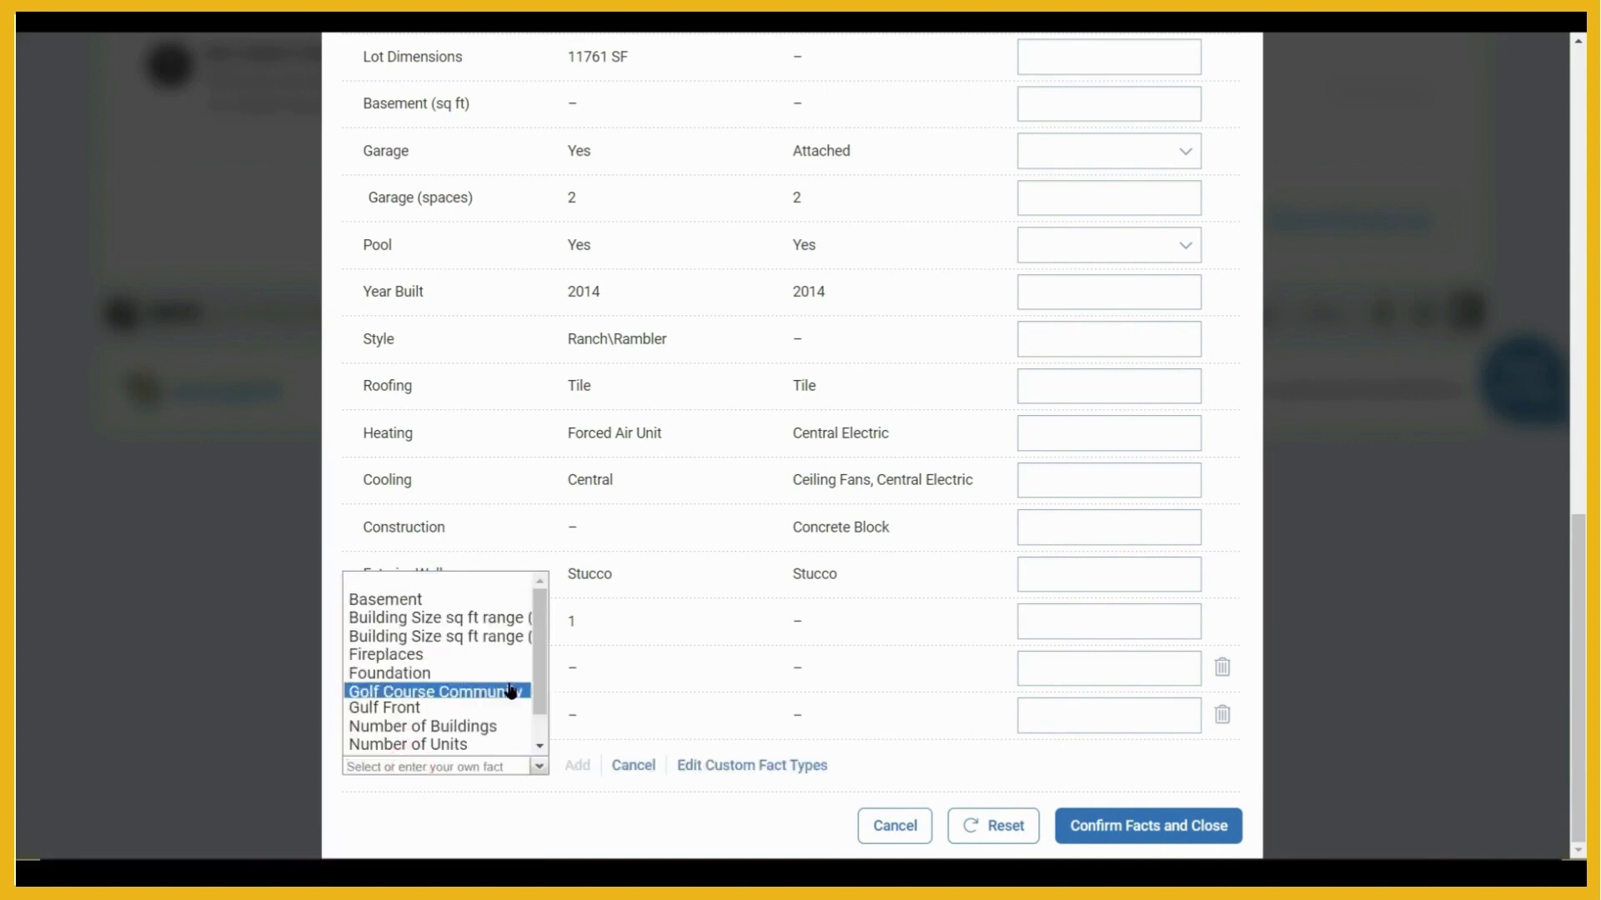
left_click_drag(538, 631, 538, 728)
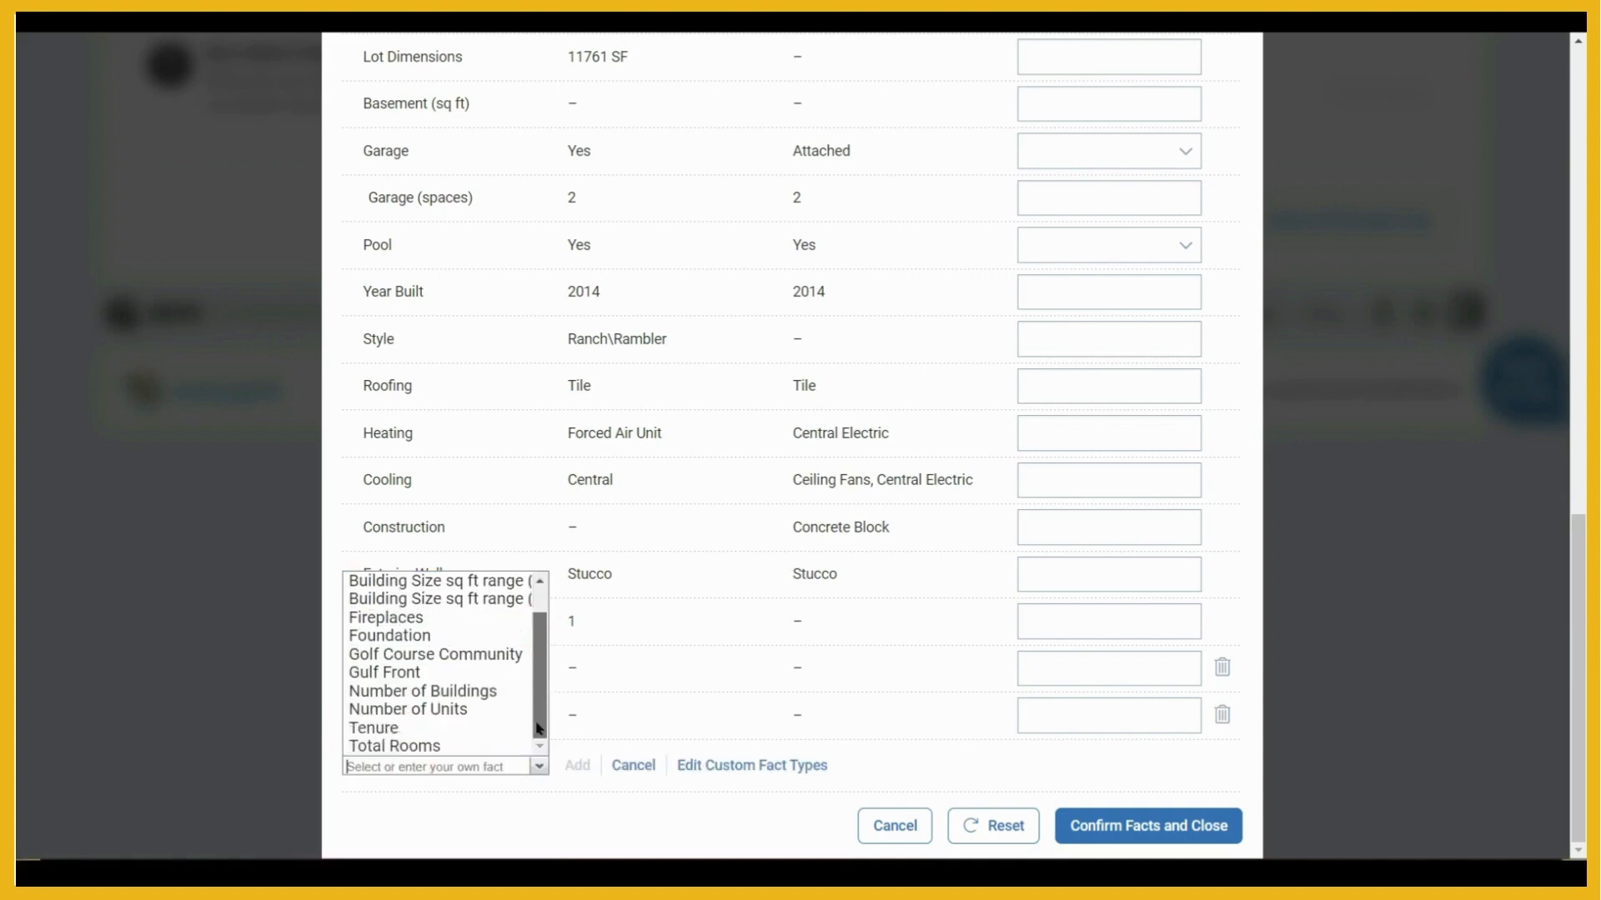
left_click(379, 765)
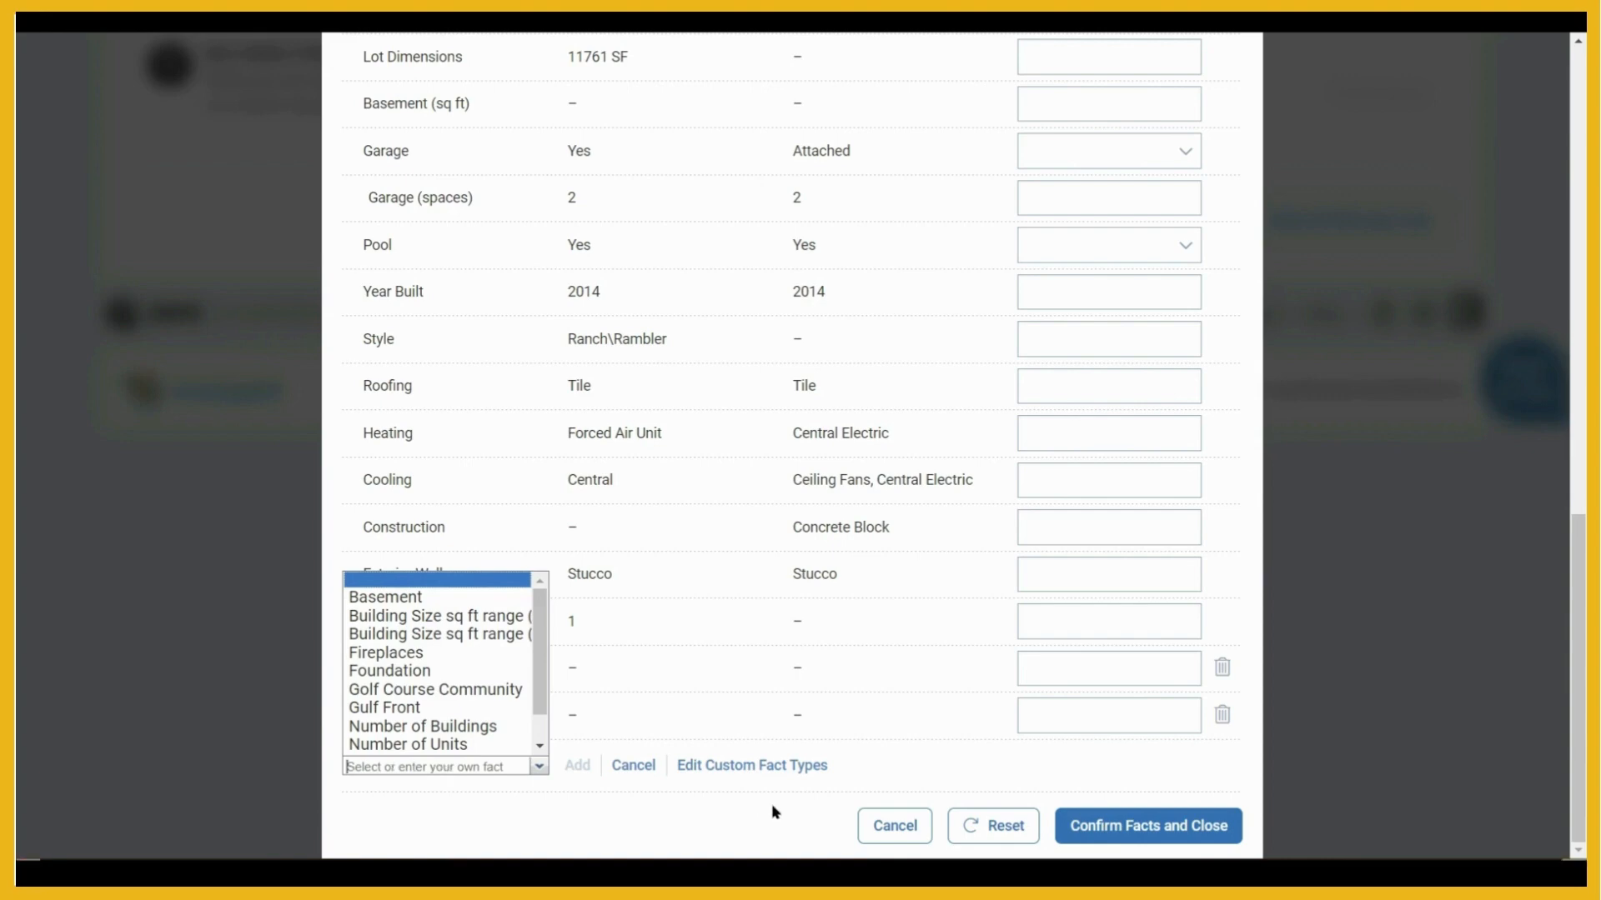
type("Canal")
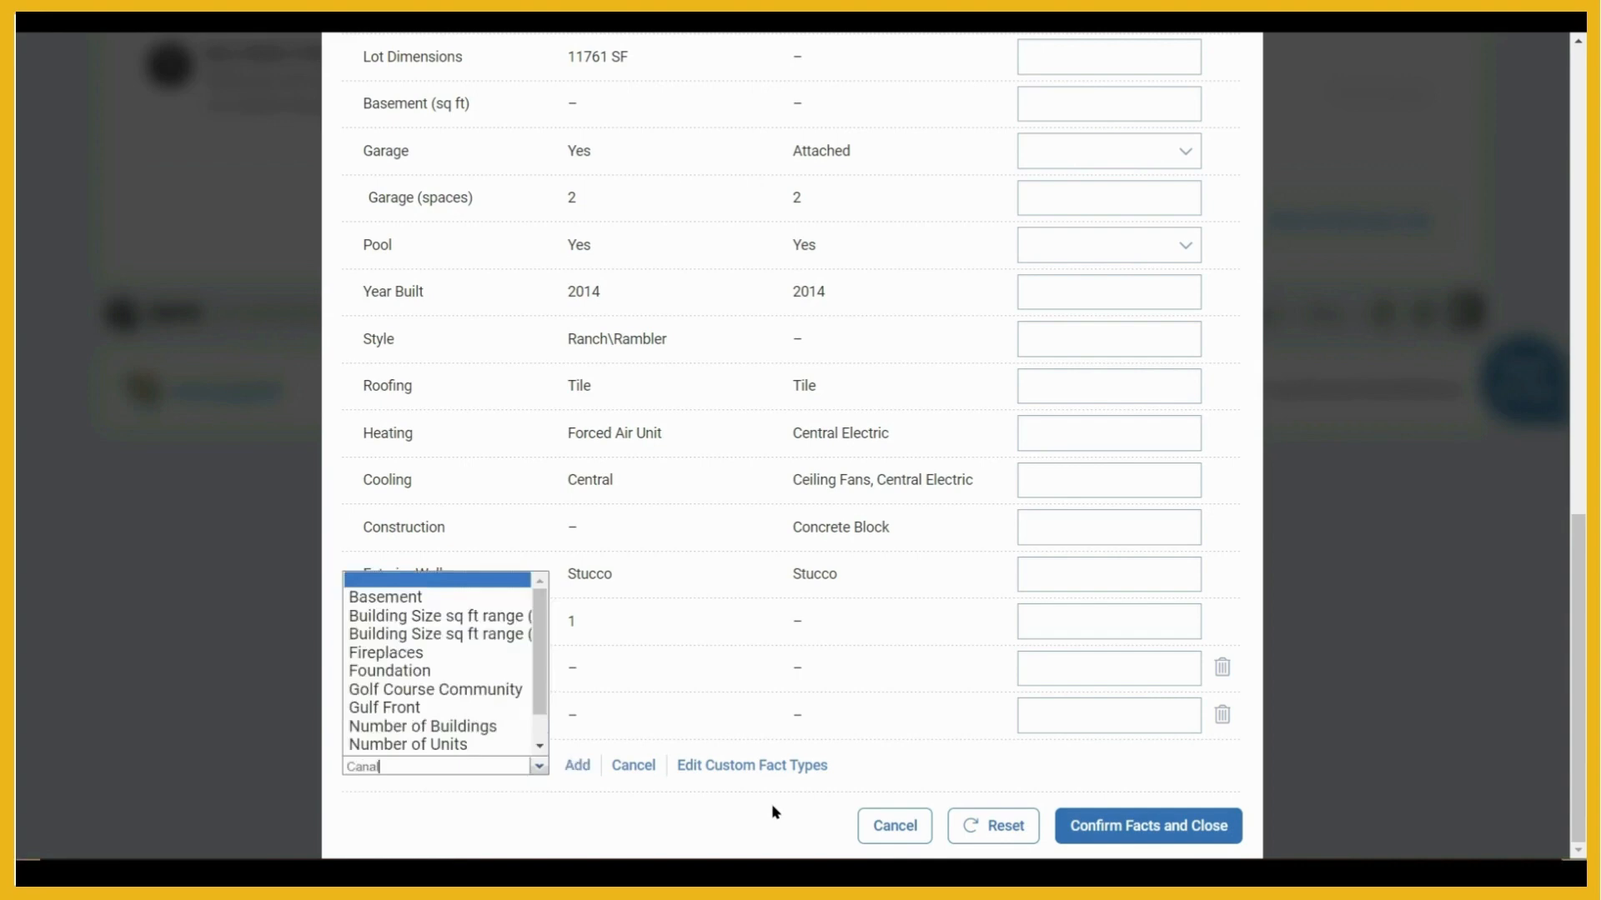
type(" Front")
left_click(578, 766)
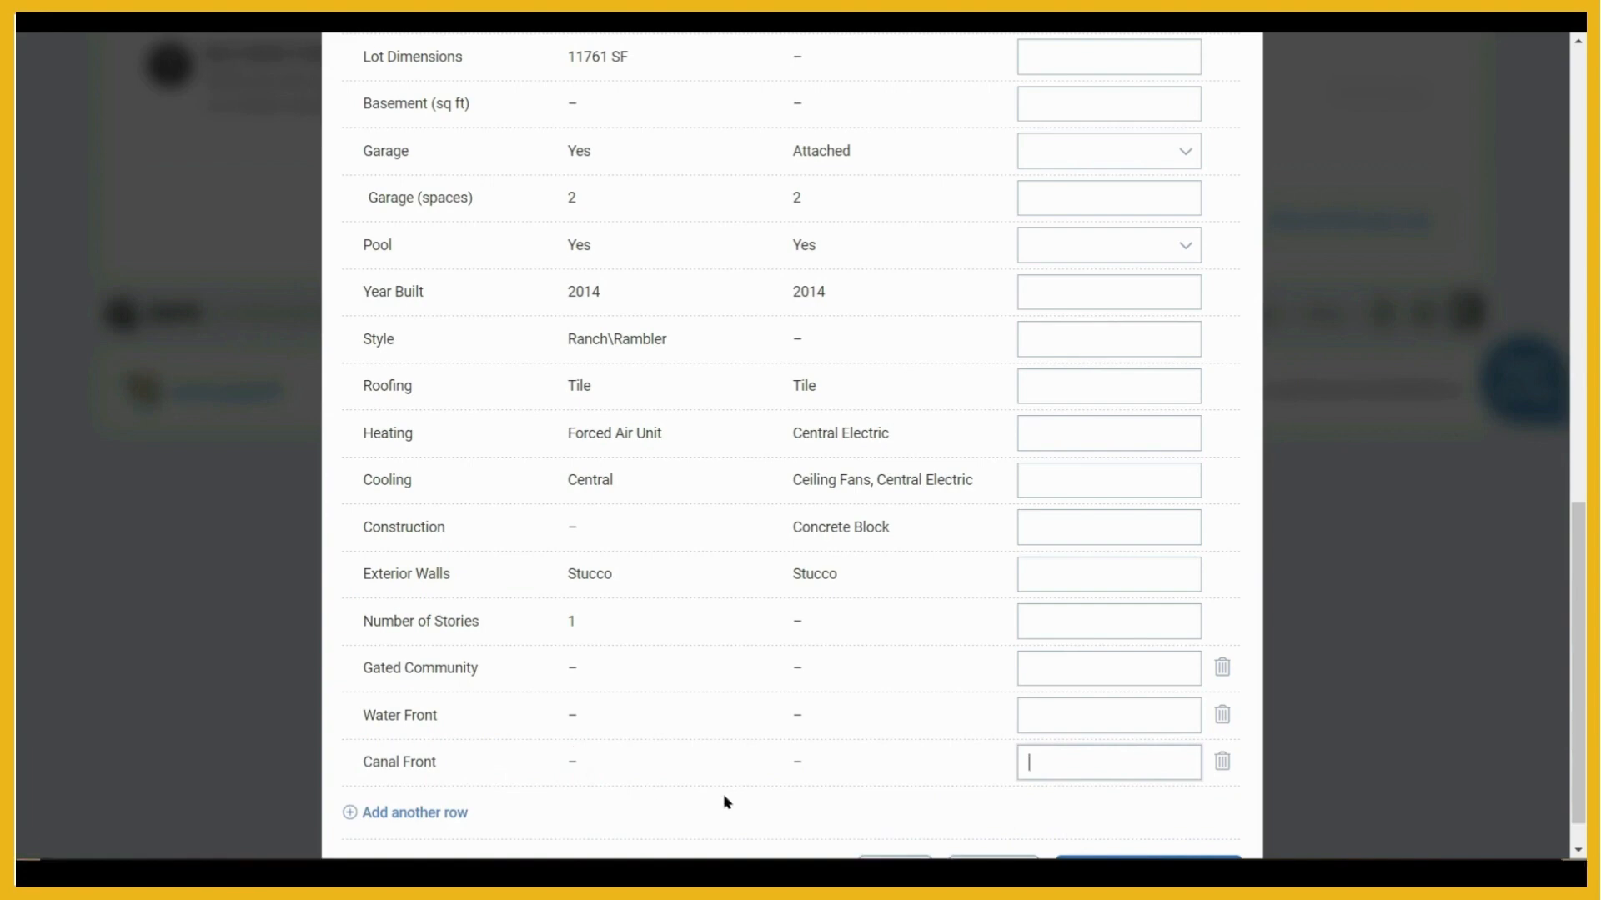
Step: Delete the Water Front row from the home facts
scroll(1211, 767, "down", 1)
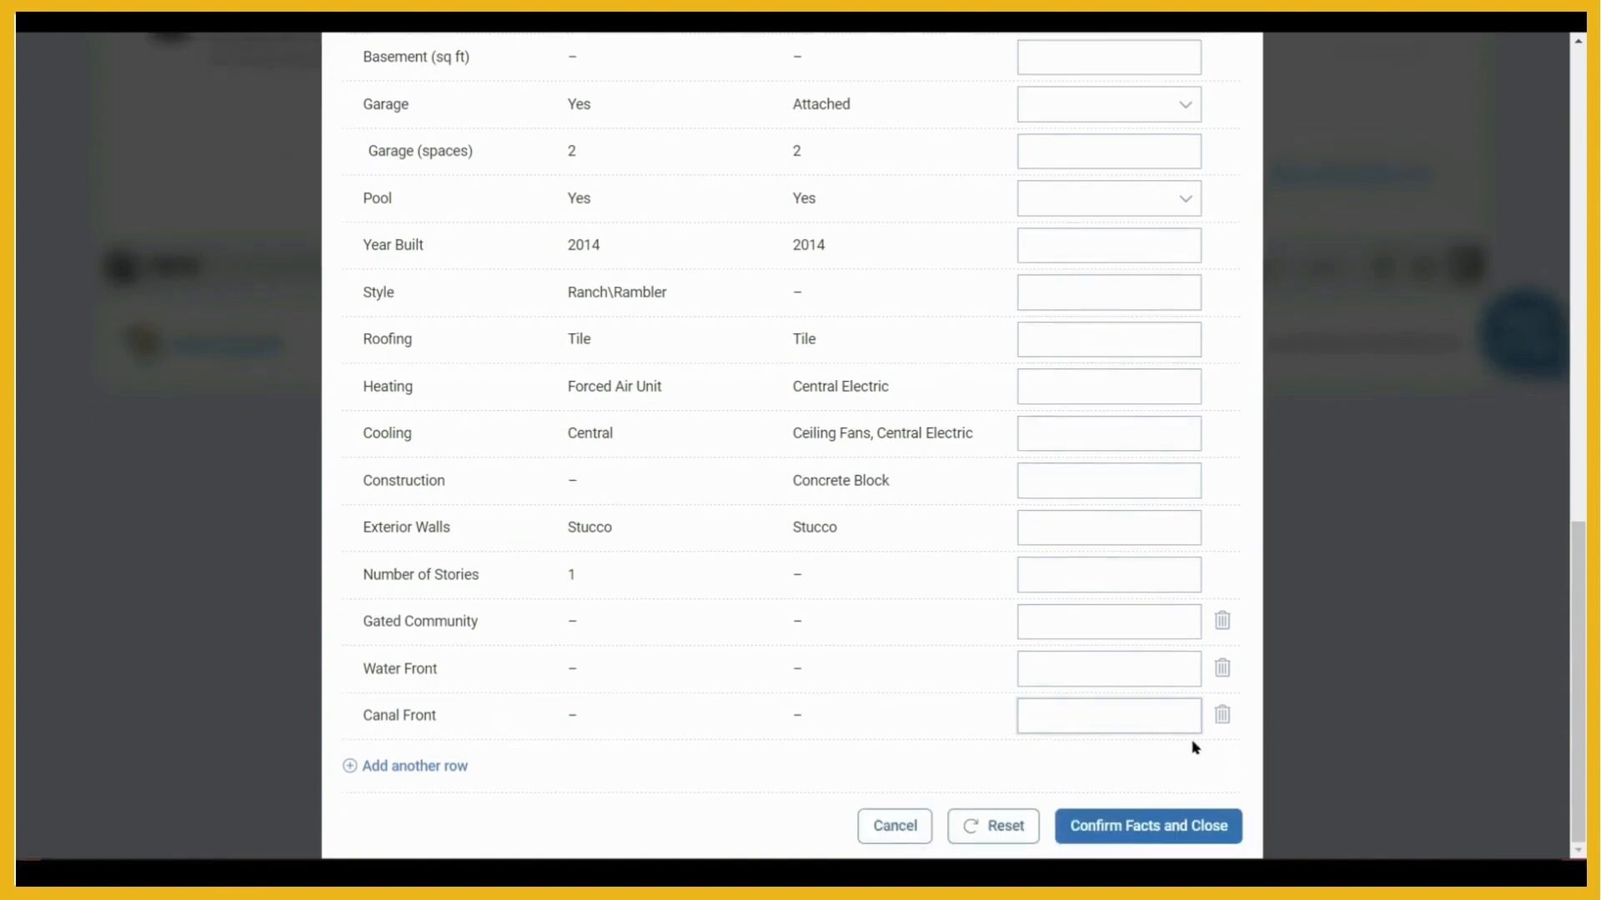
left_click(1222, 669)
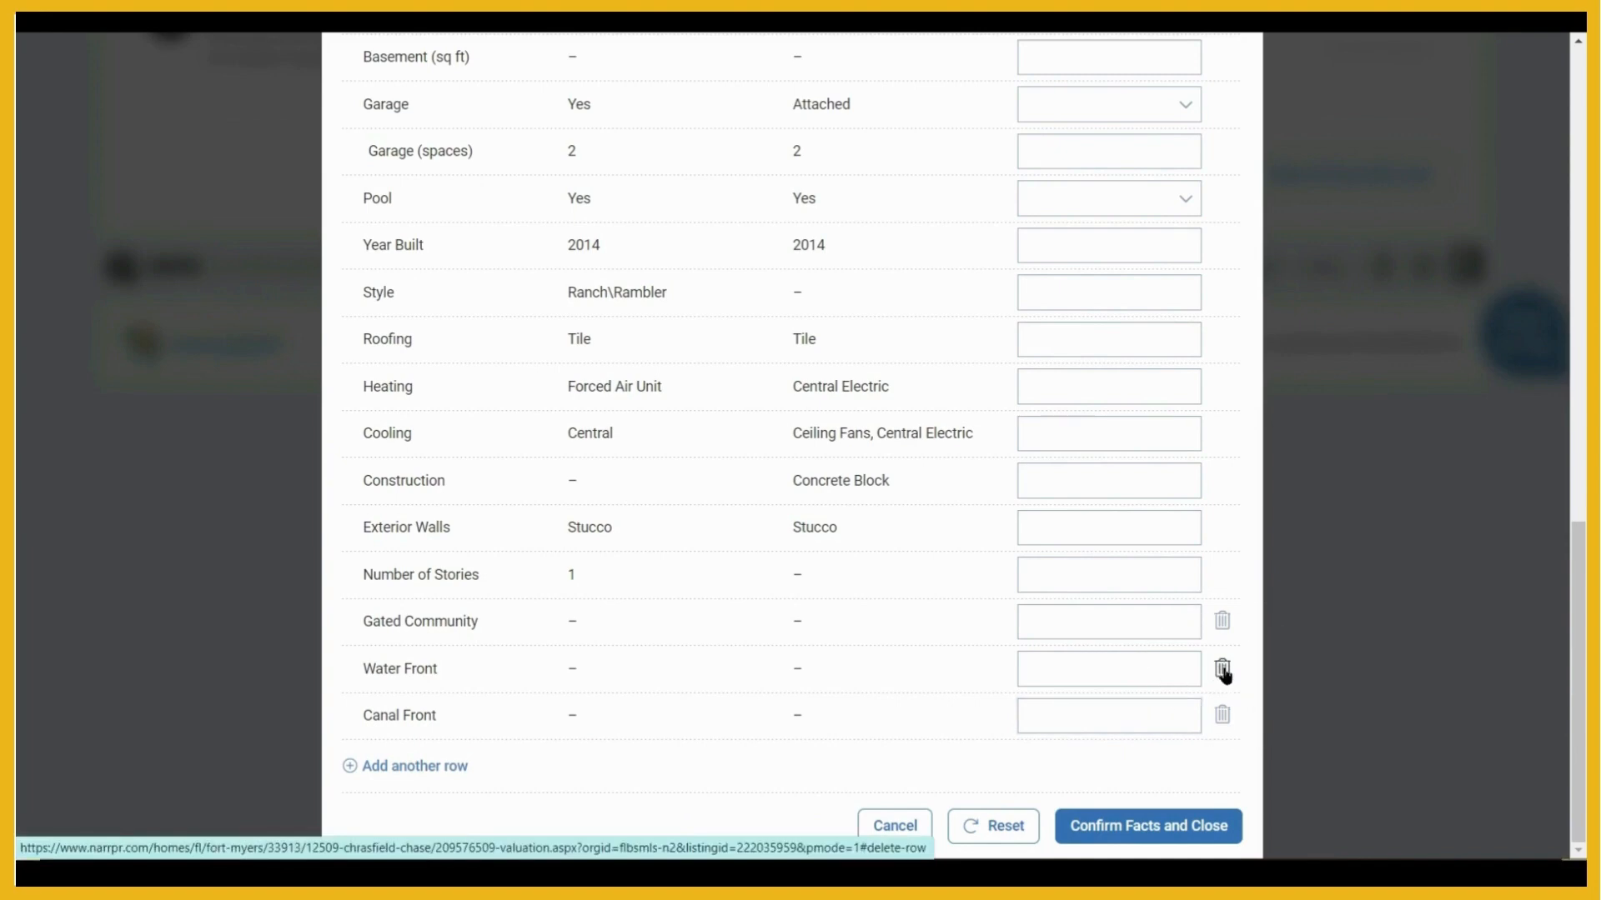
left_click(1222, 669)
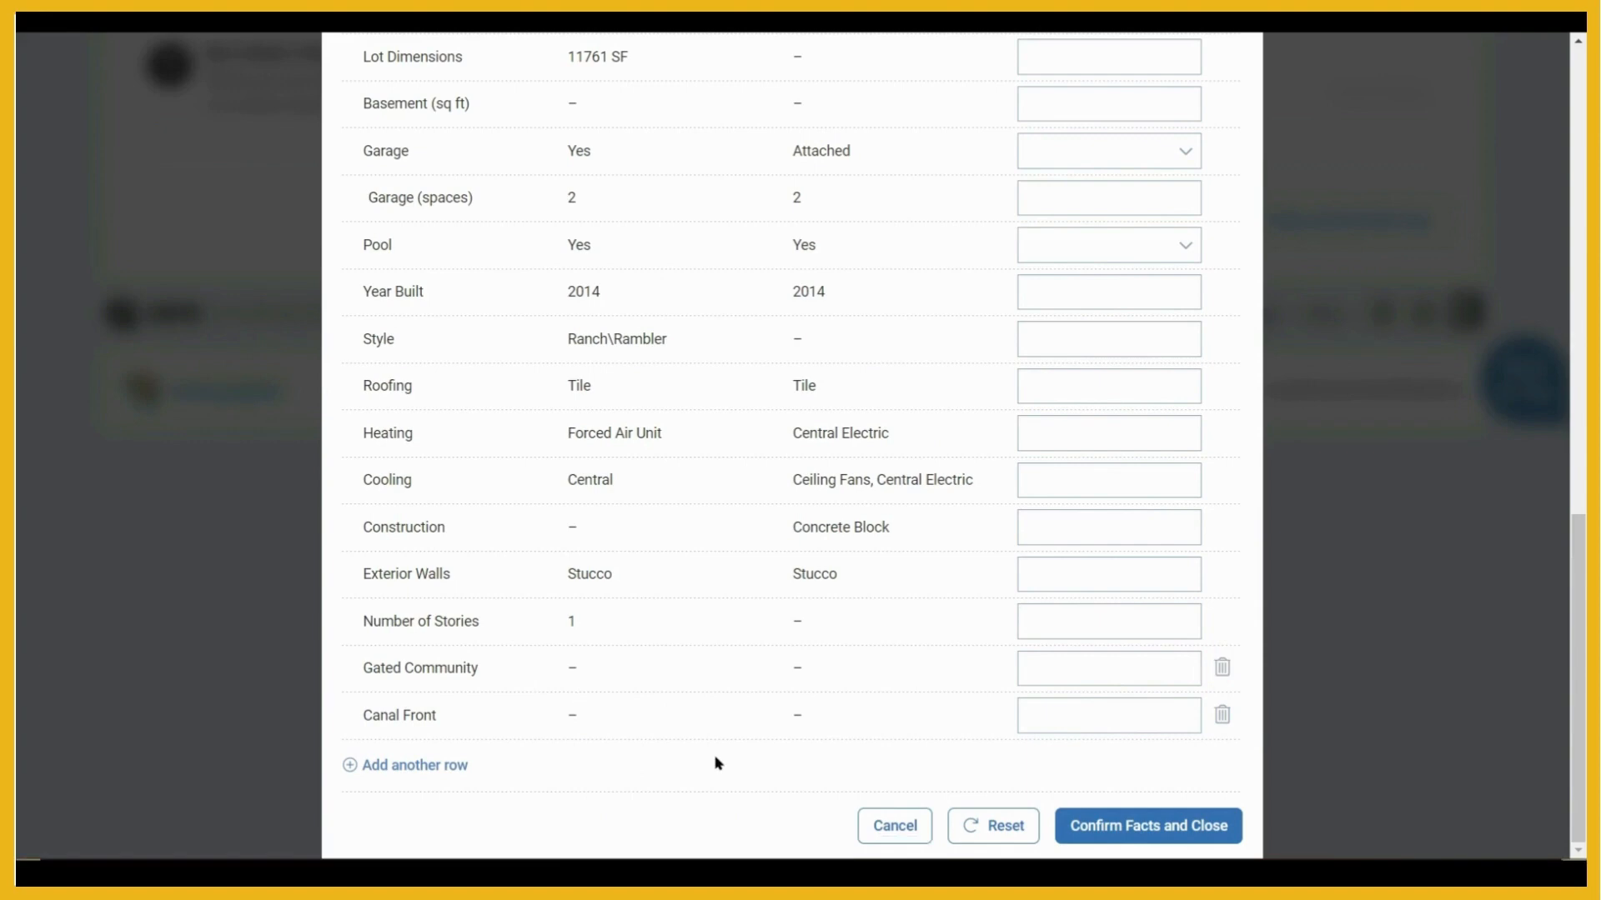
Step: Confirm the home facts and close their editing dialog
left_click(1198, 842)
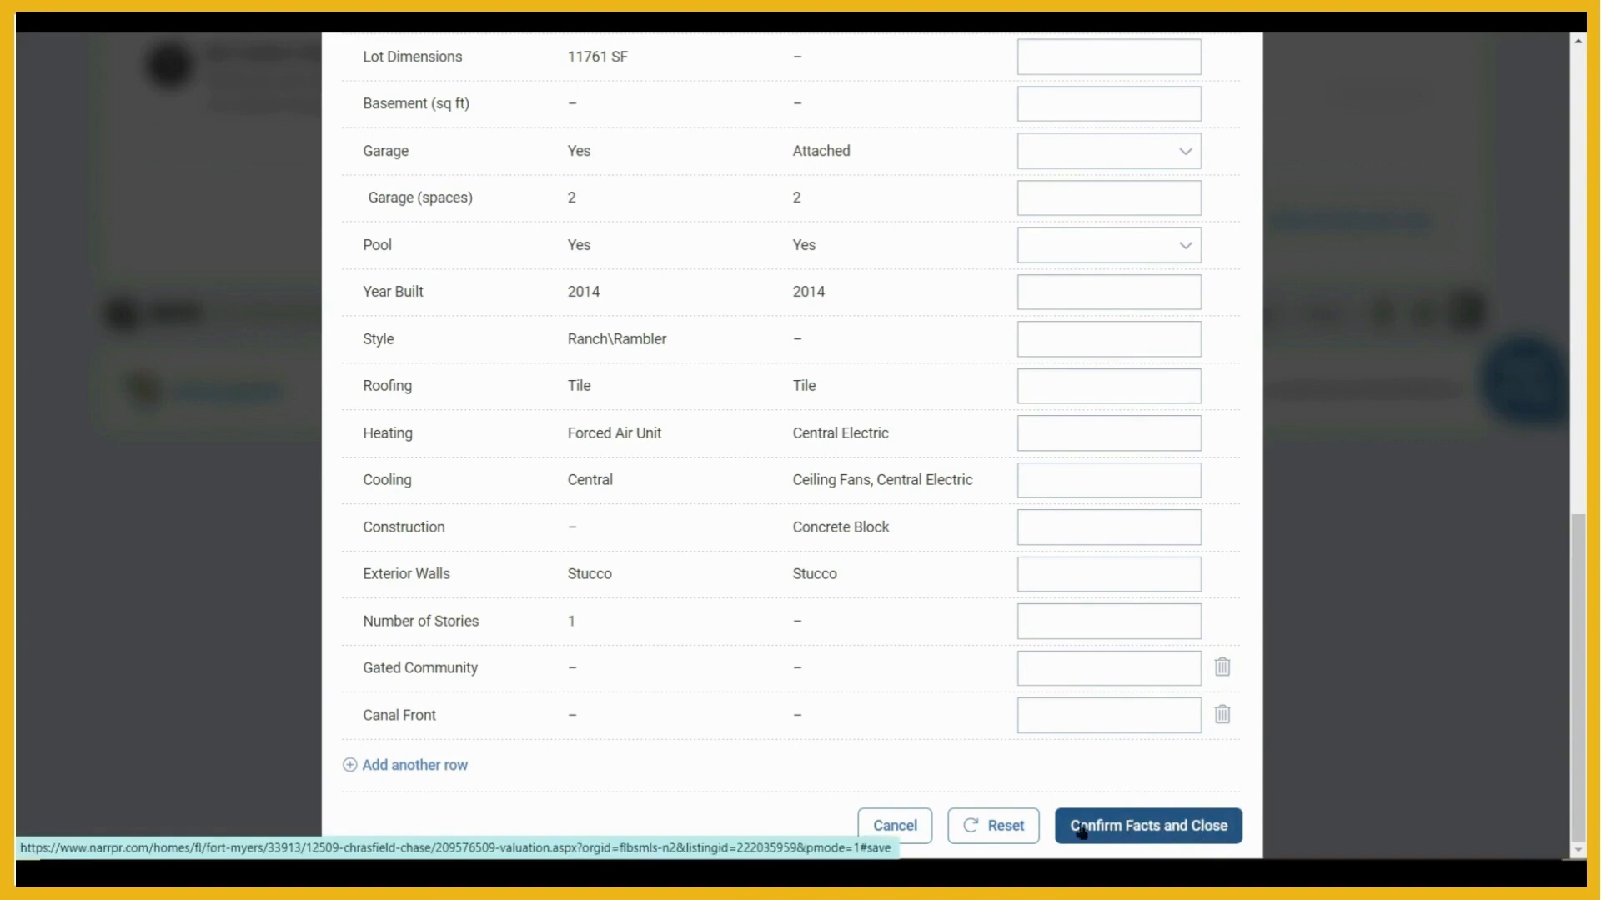
left_click(1001, 829)
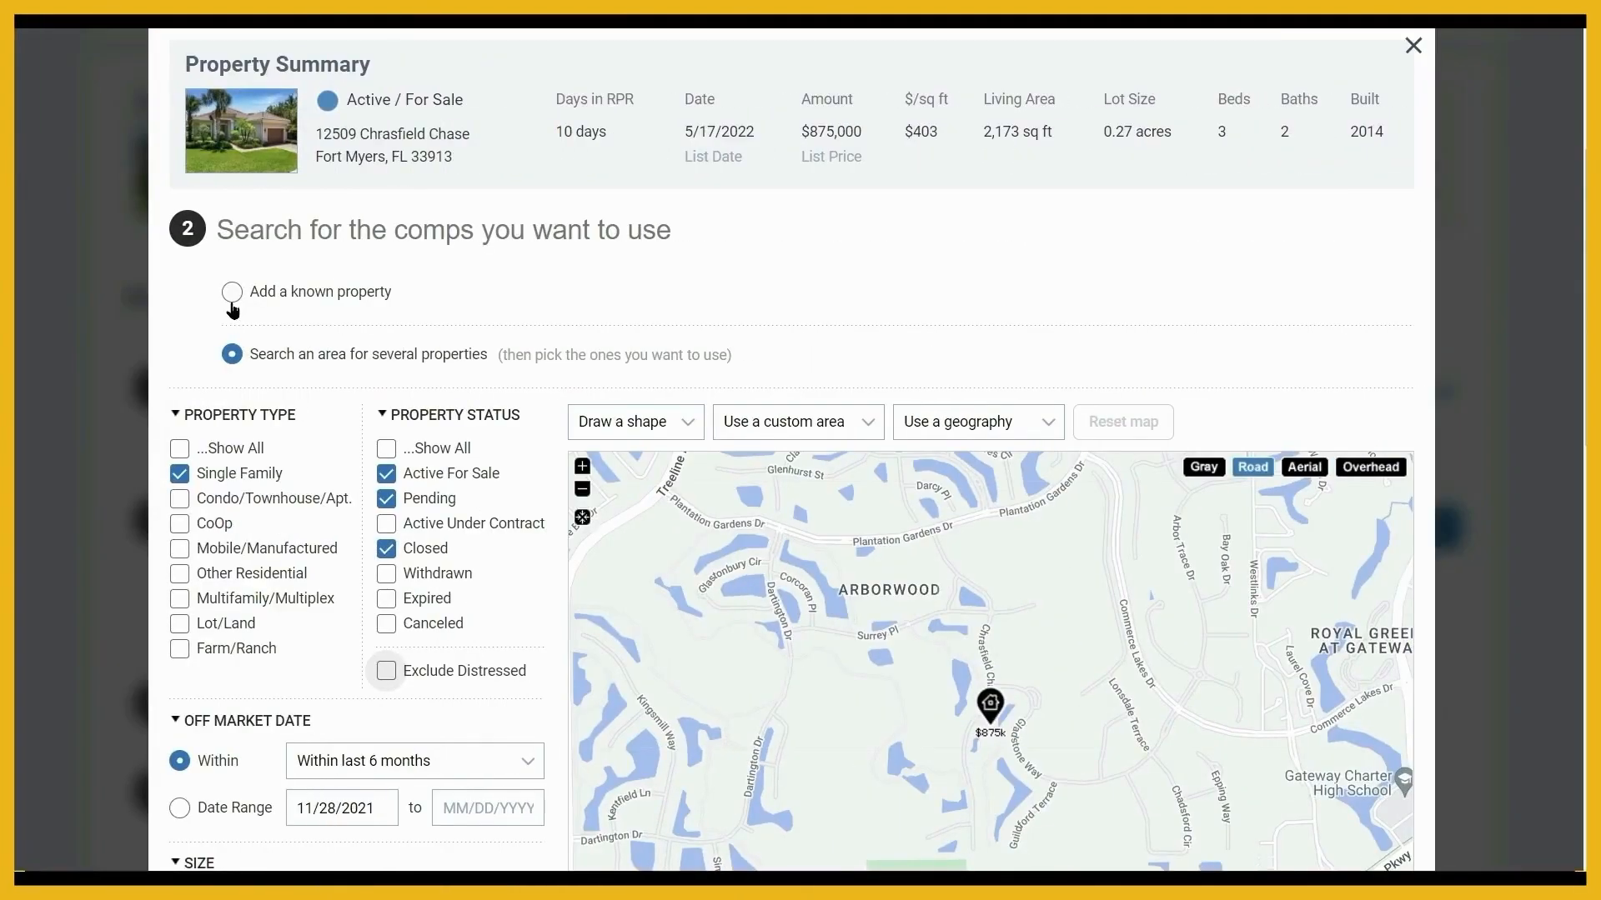
left_click(232, 292)
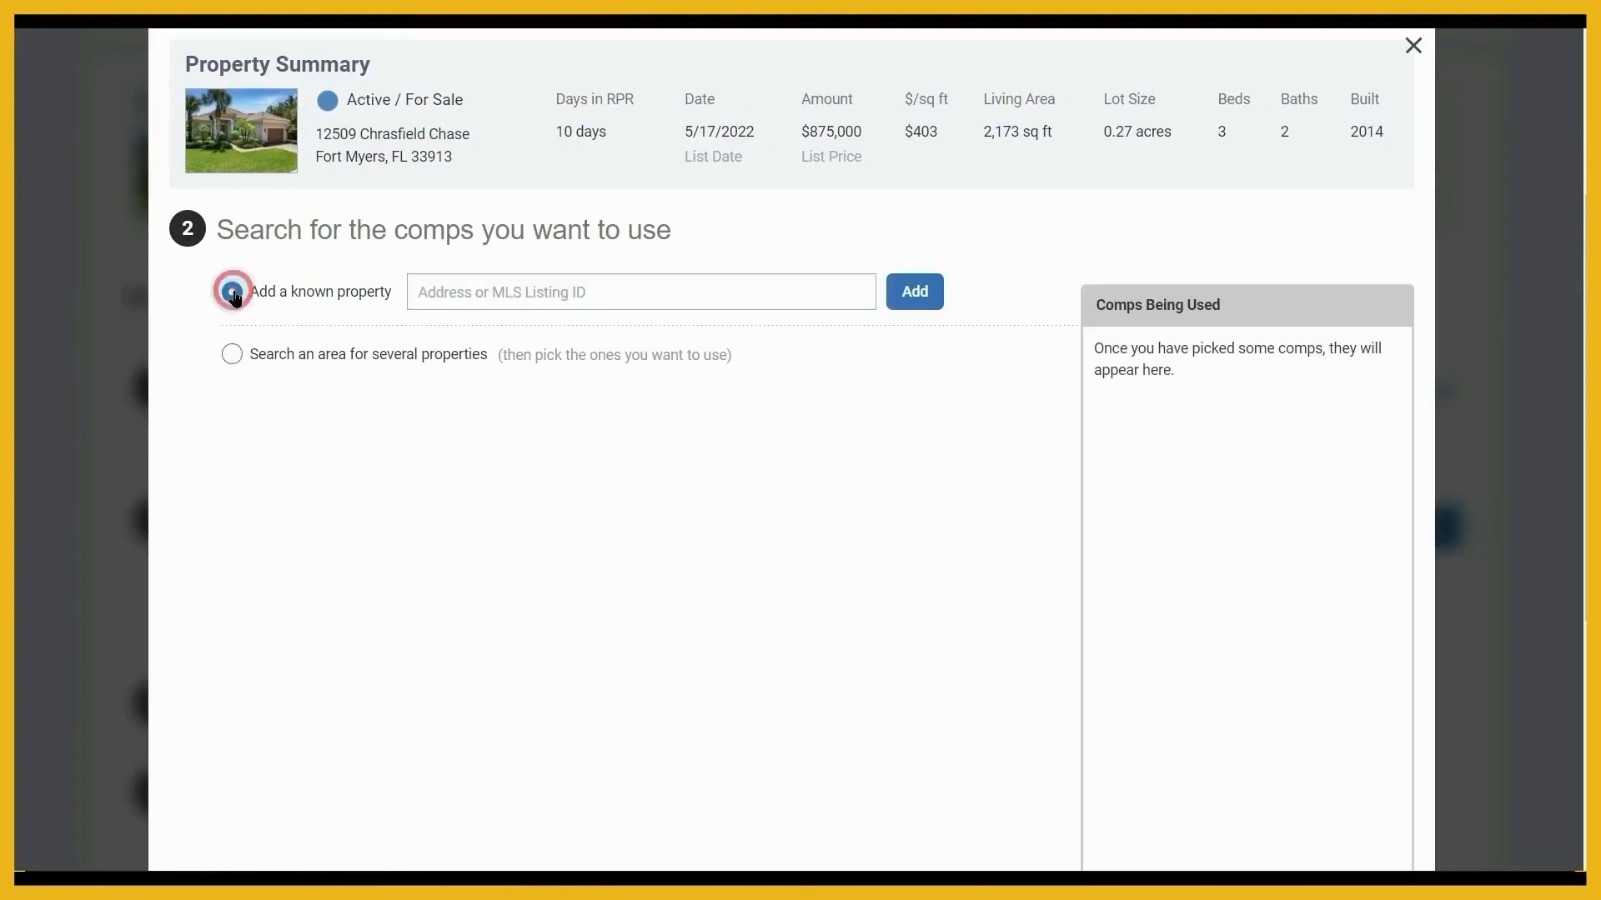
left_click(440, 291)
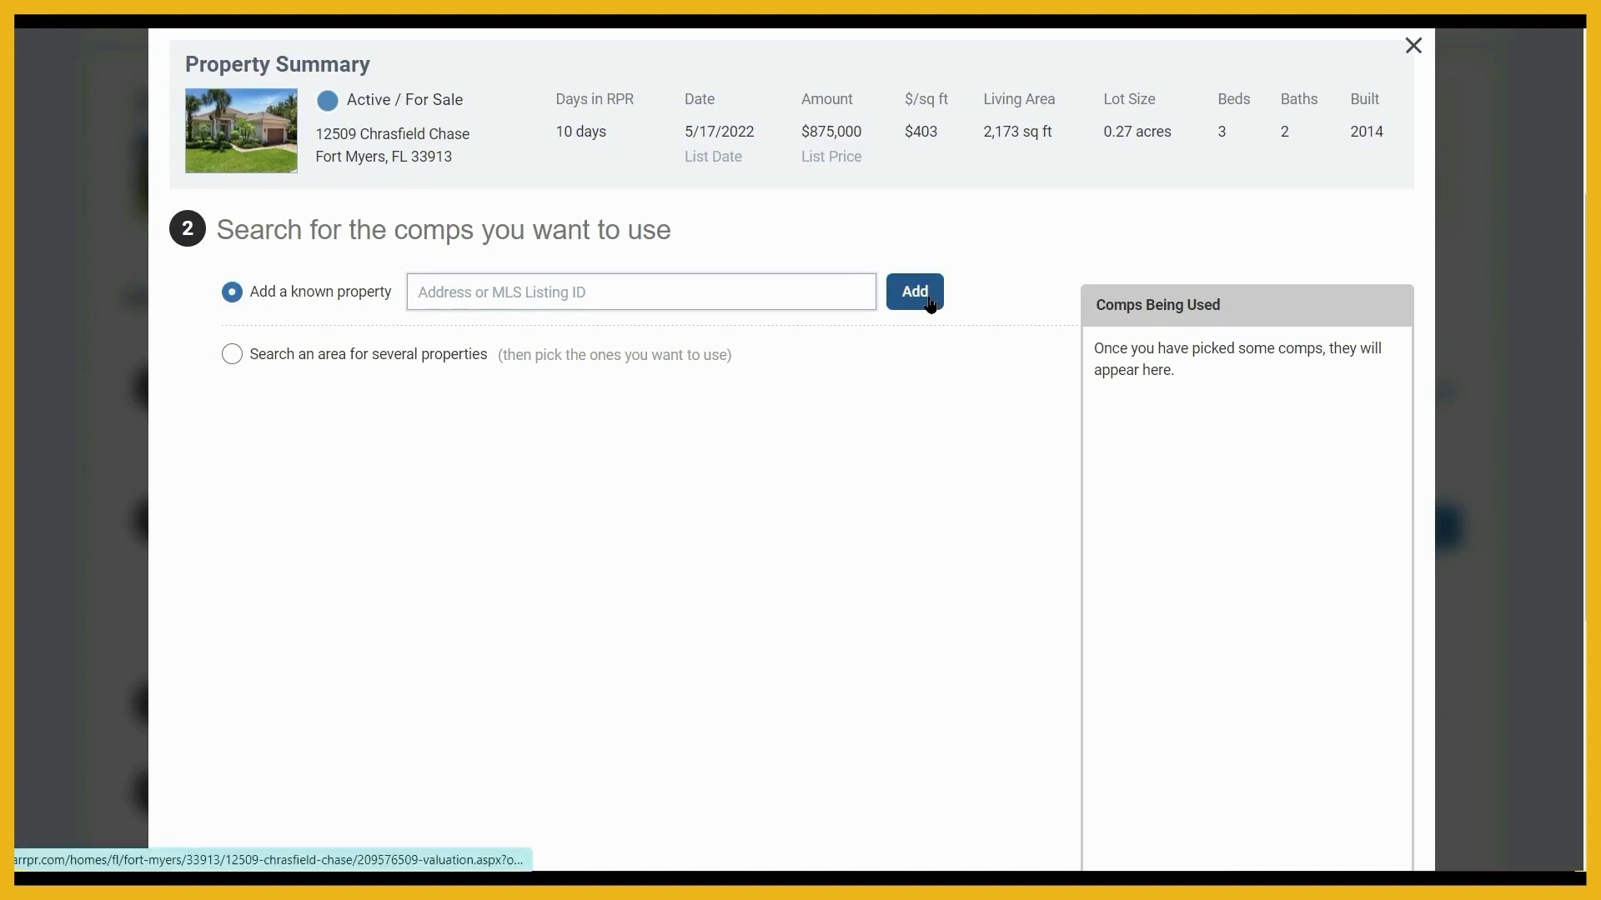
left_click(231, 356)
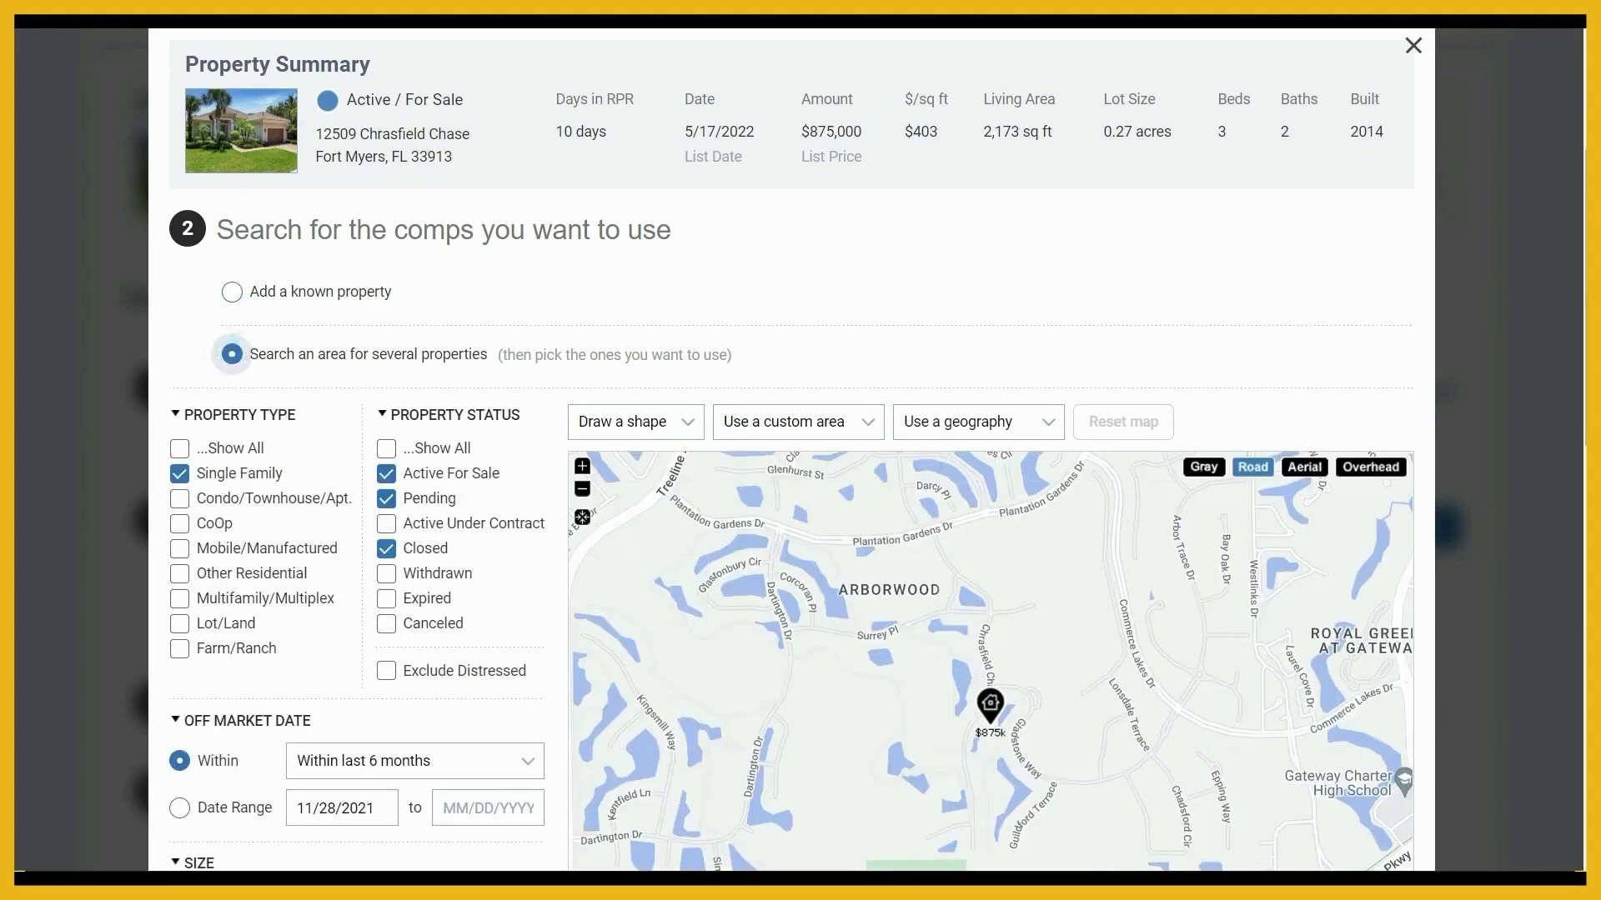
Step: Include Expired listings in the comps search and exclude distressed properties
scroll(784, 450, "down", 4)
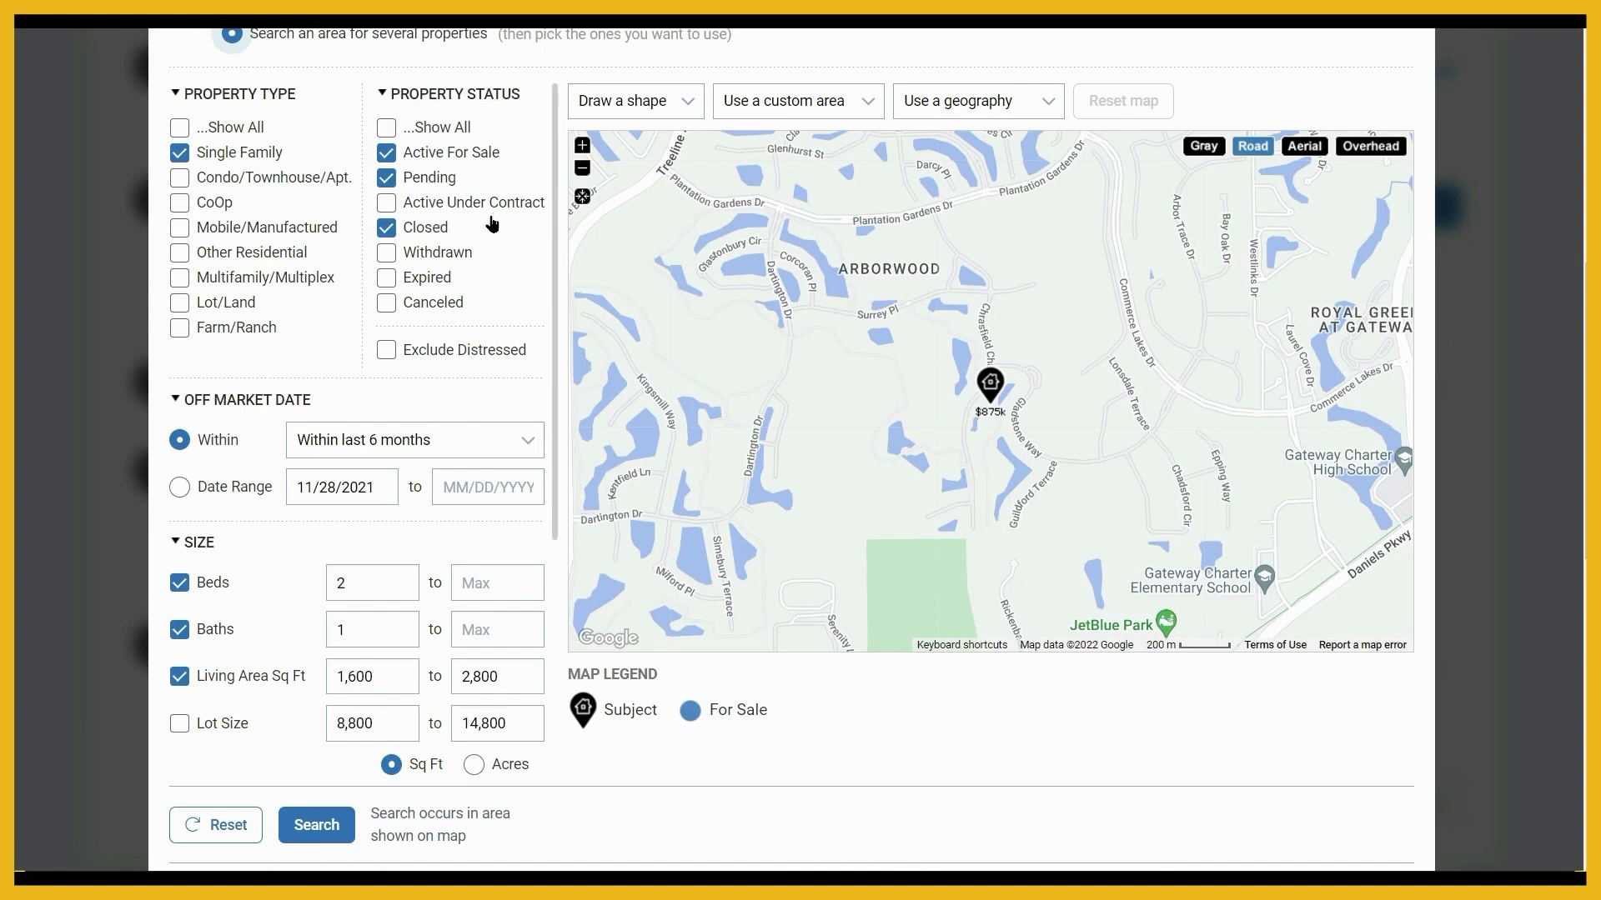
left_click(388, 279)
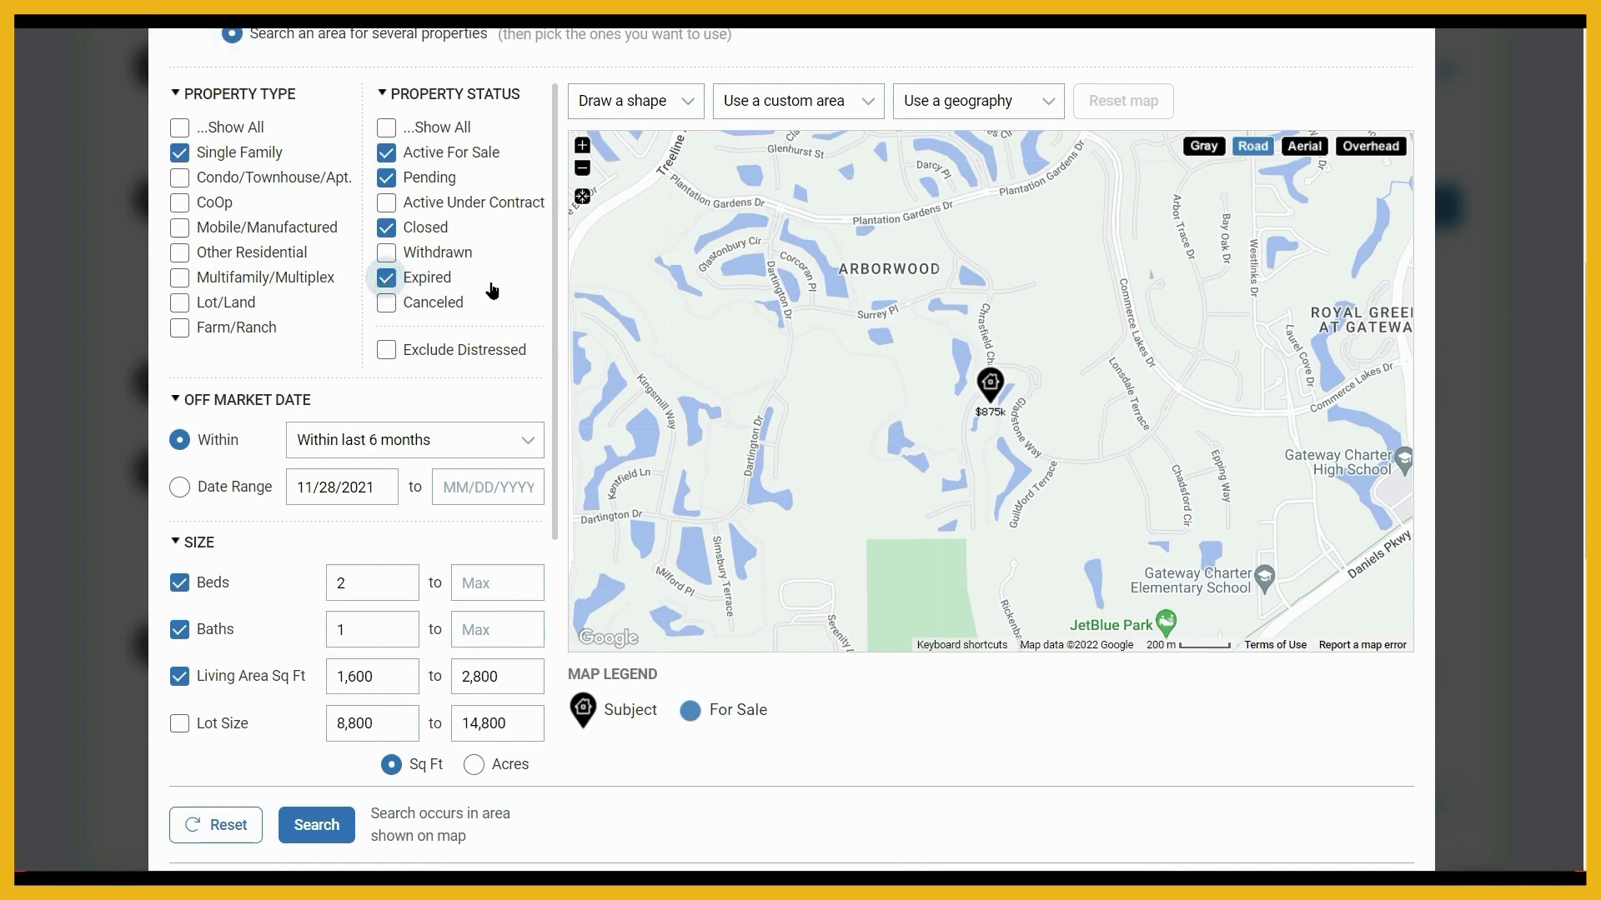
left_click(387, 351)
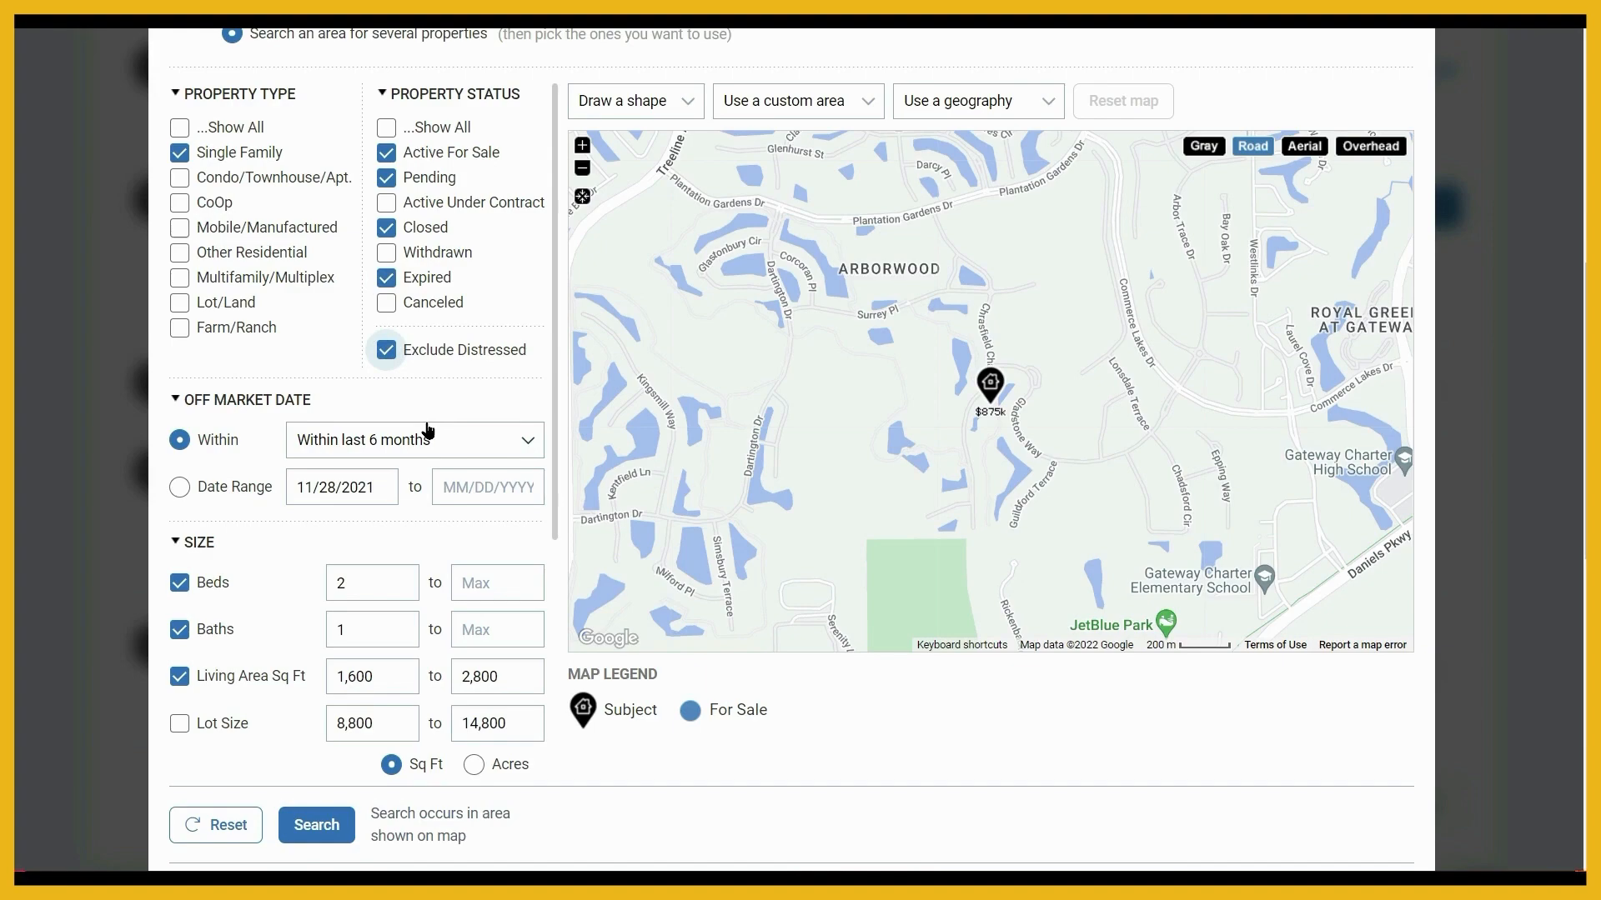
Step: Limit the comps' off market date to within the last 3 months
scroll(427, 429, "down", 3)
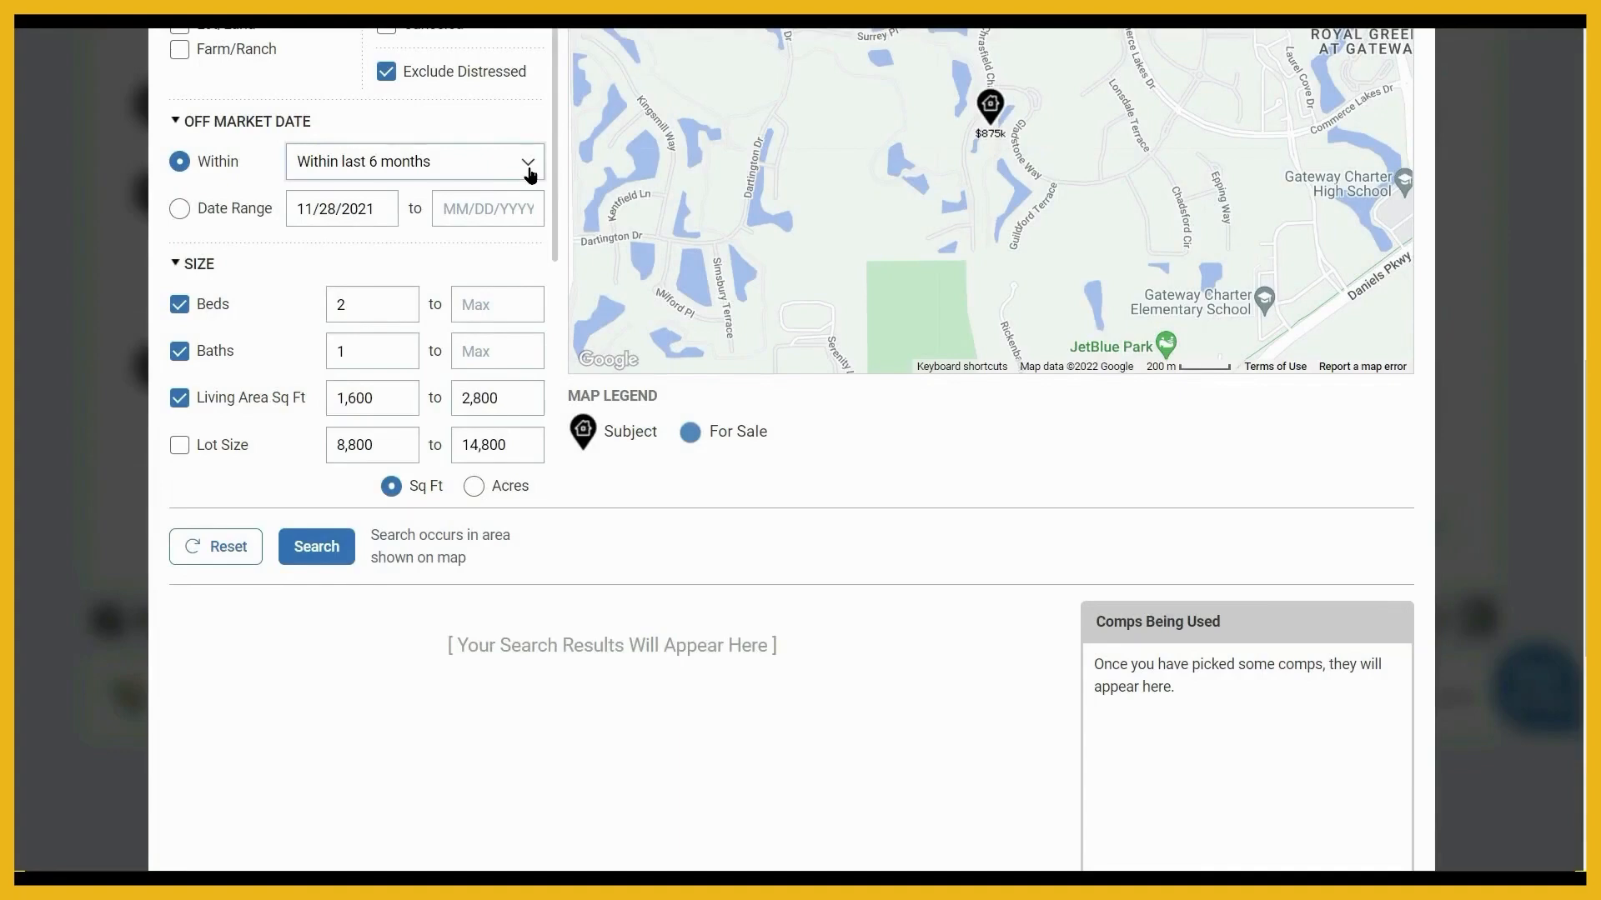
left_click(529, 167)
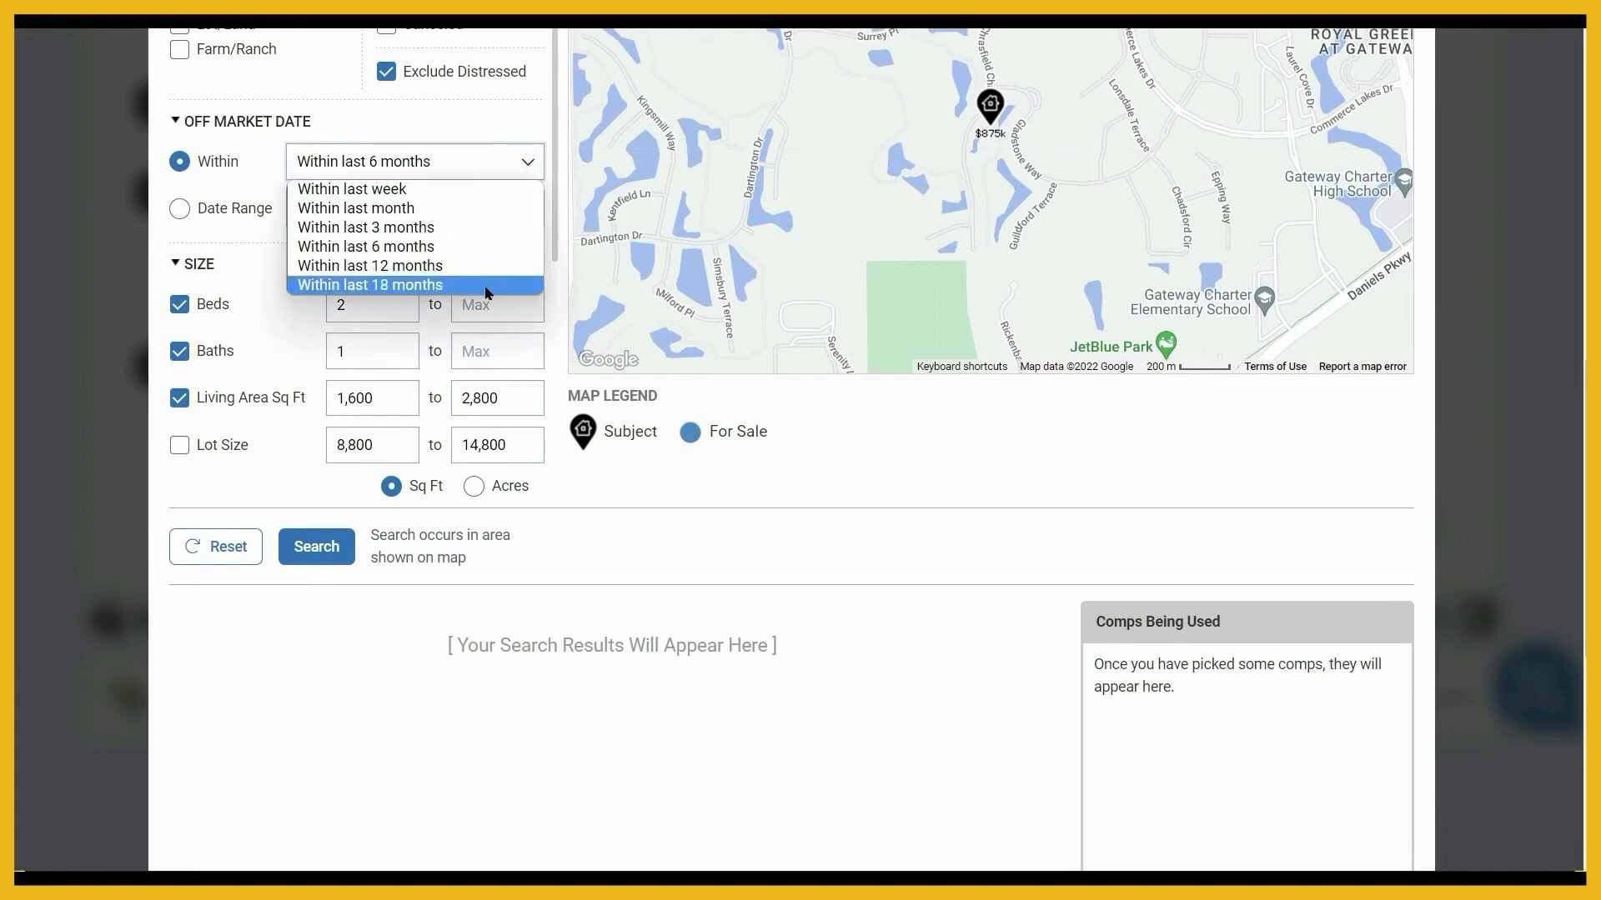
left_click(461, 227)
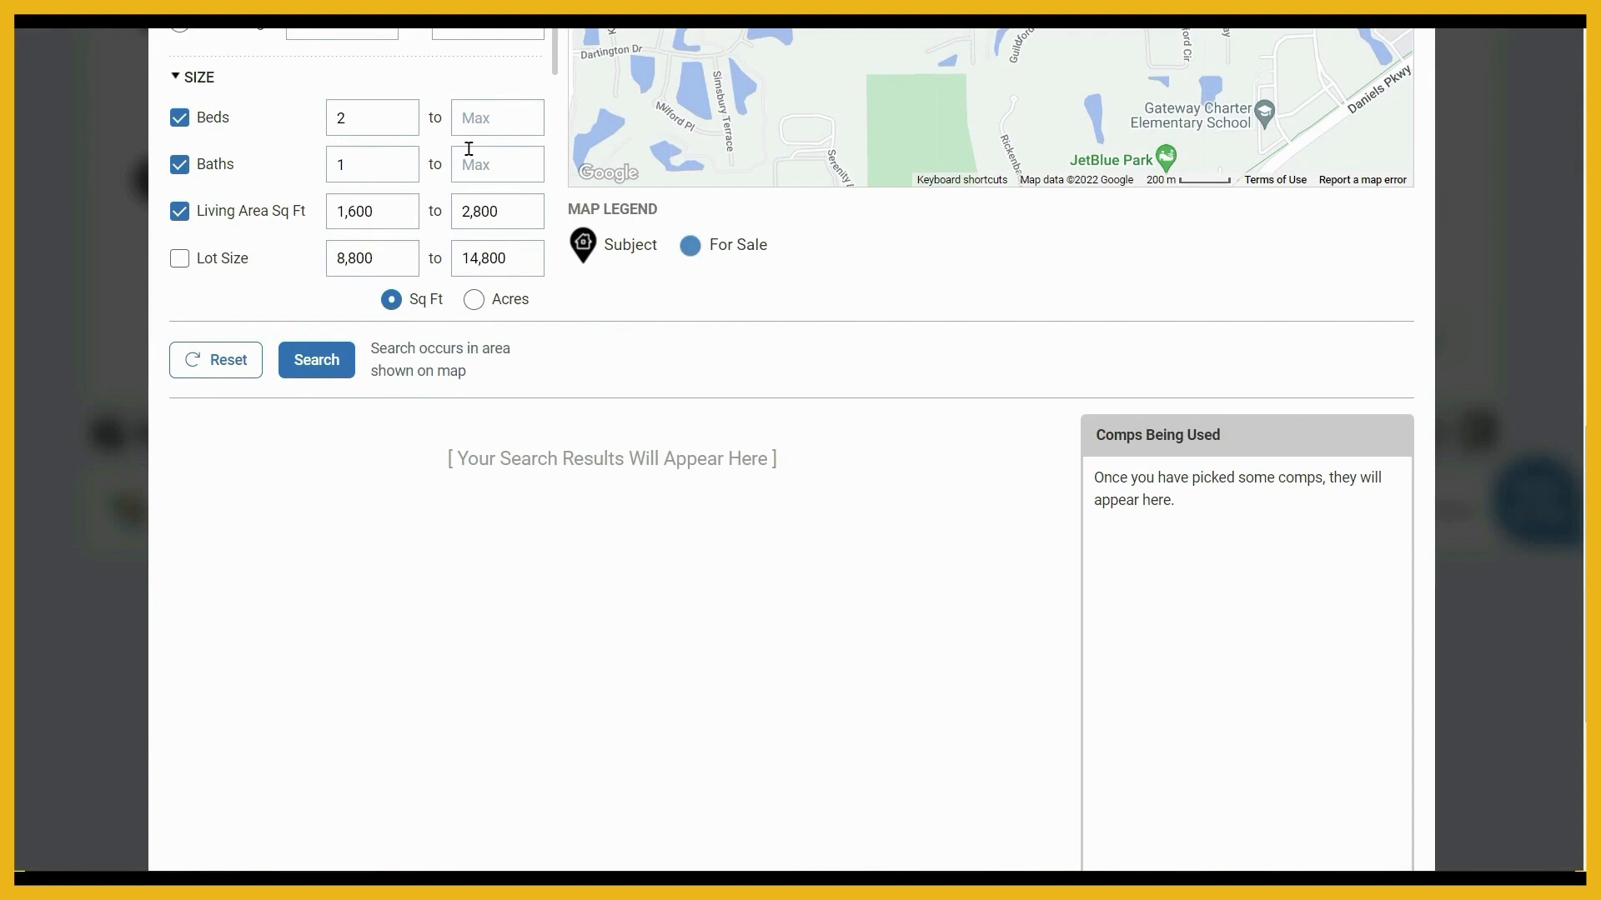
Step: Set the maximum beds to 4, maximum baths to 3 and living area to 1,800–2,200 sq ft, leaving lot size unfiltered
left_click(465, 123)
type("4")
left_click(475, 167)
type("3")
left_click(177, 258)
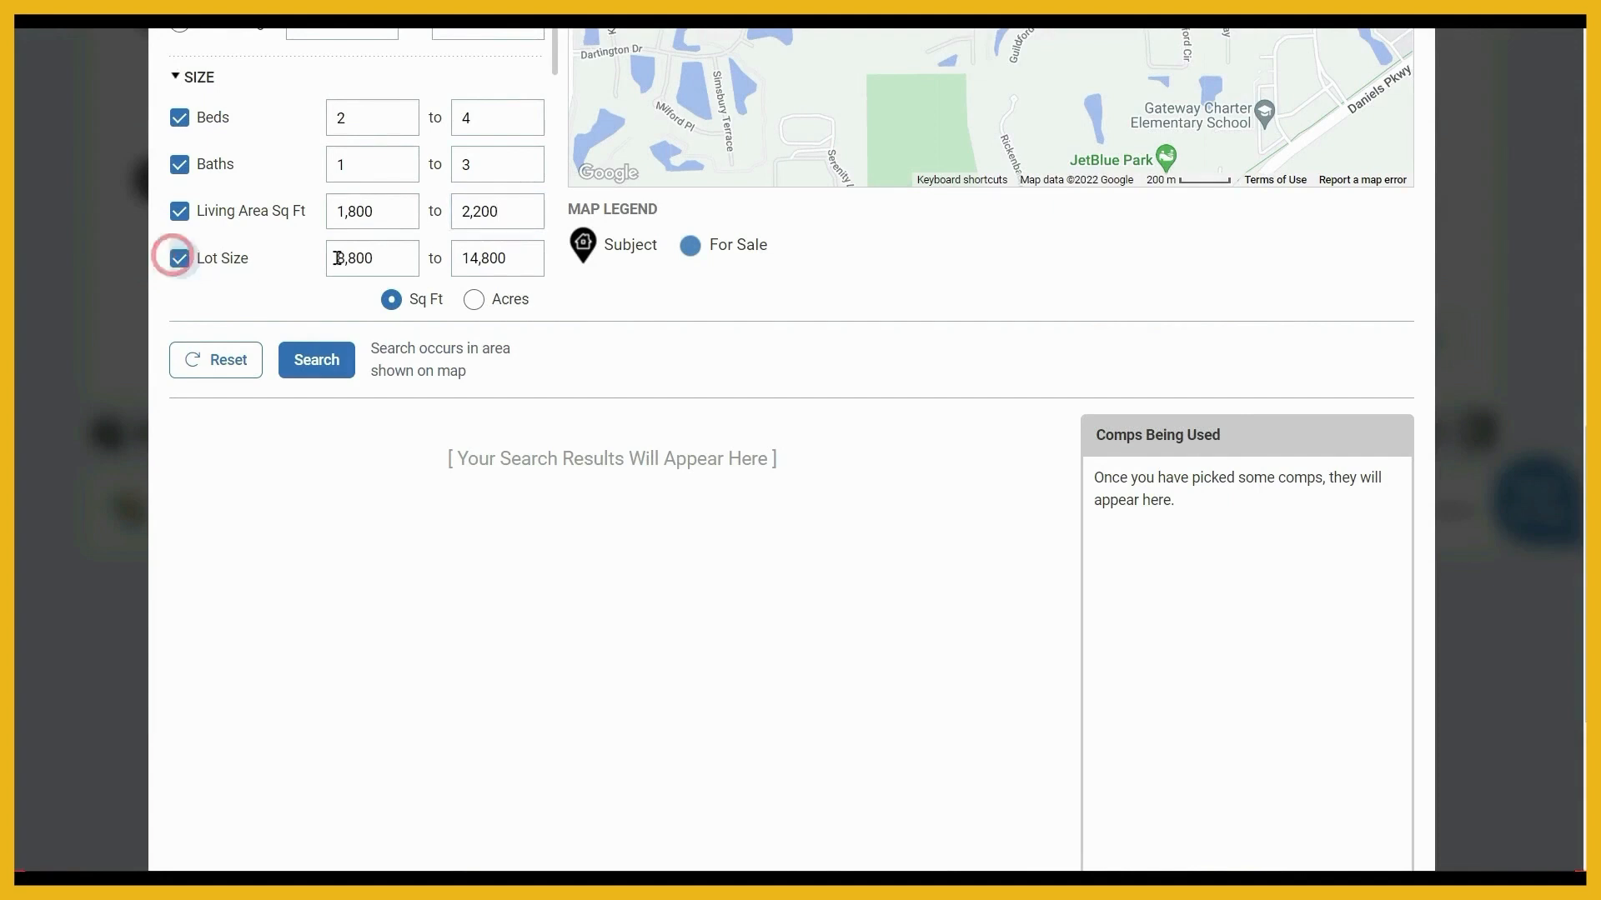
left_click(181, 259)
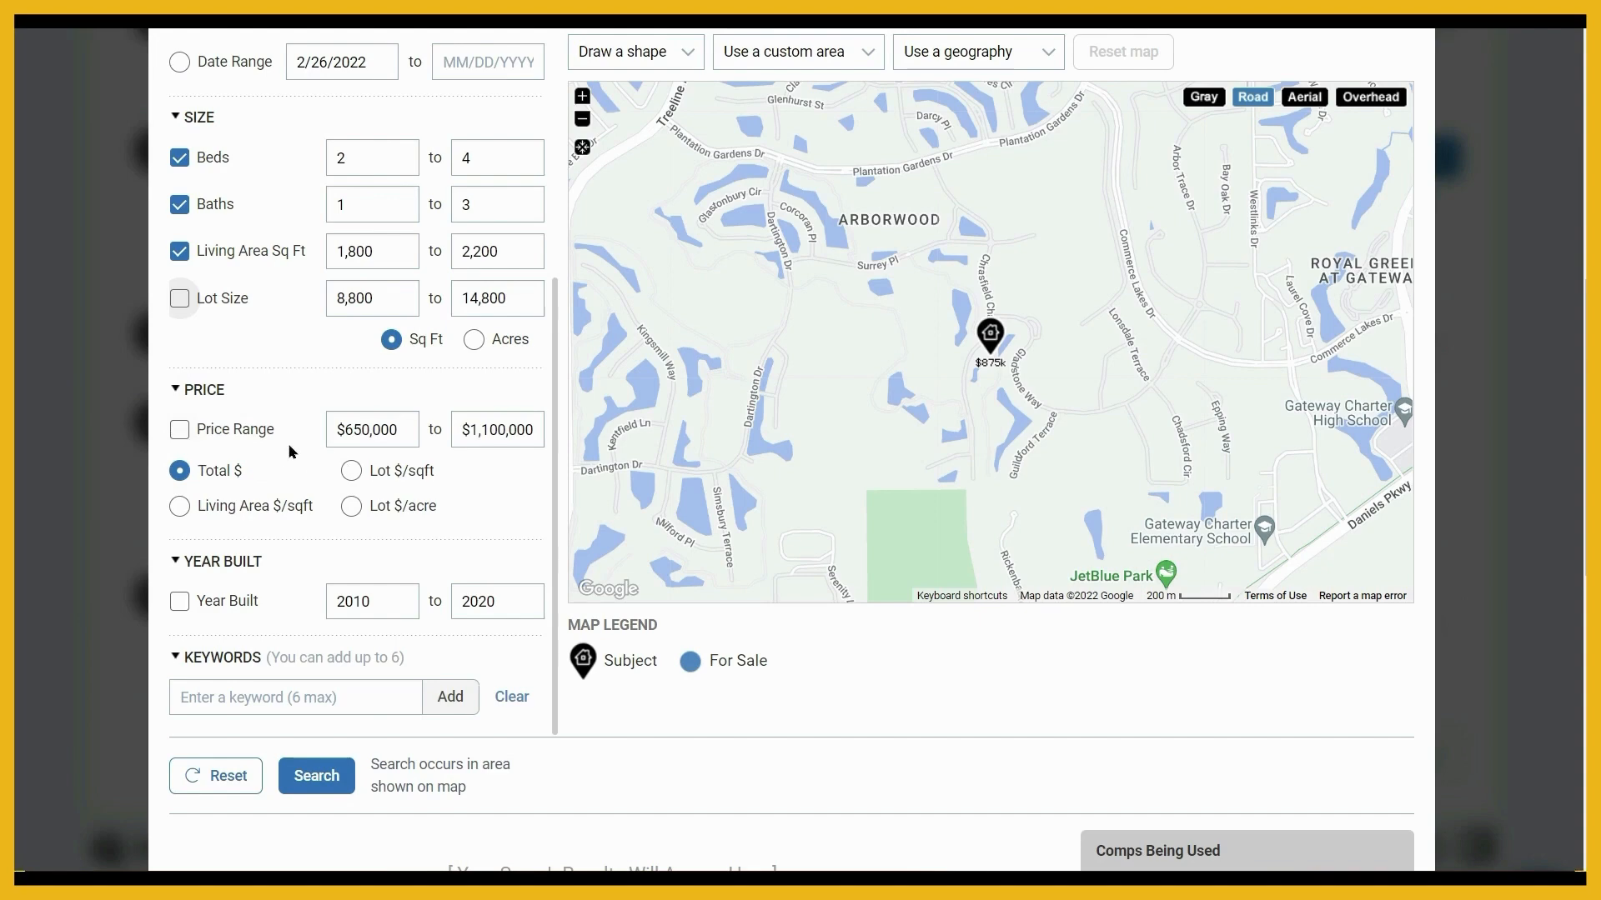
Step: Examine the keyword filter and the map area options for drawing a shape, using a custom area and using a geography
left_click(415, 688)
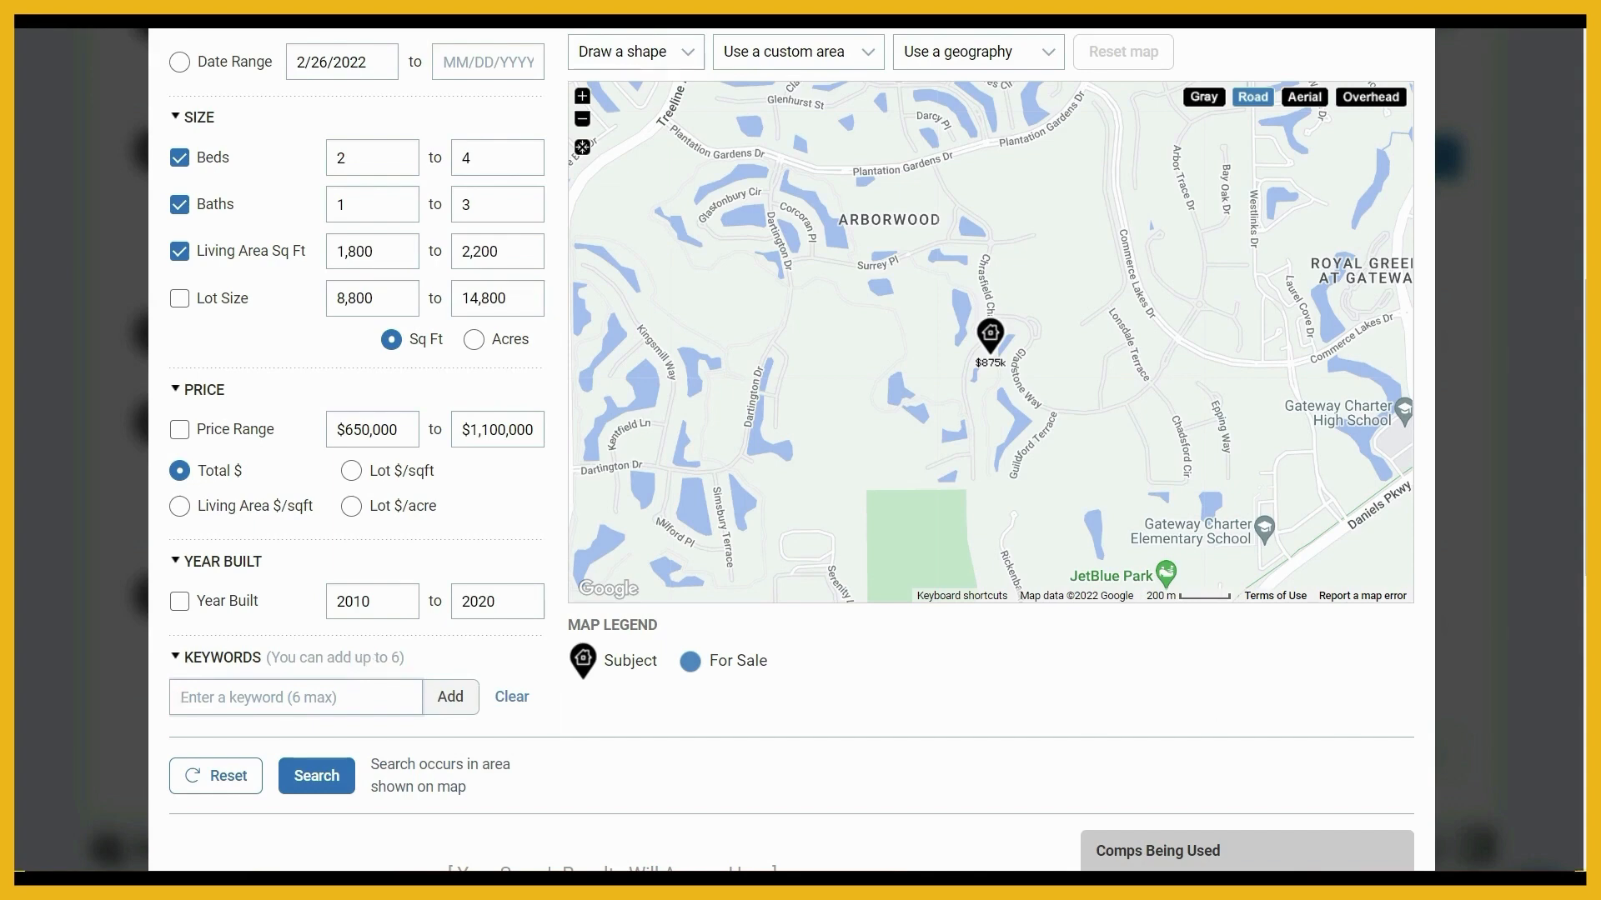
scroll(1566, 510, "up", 2)
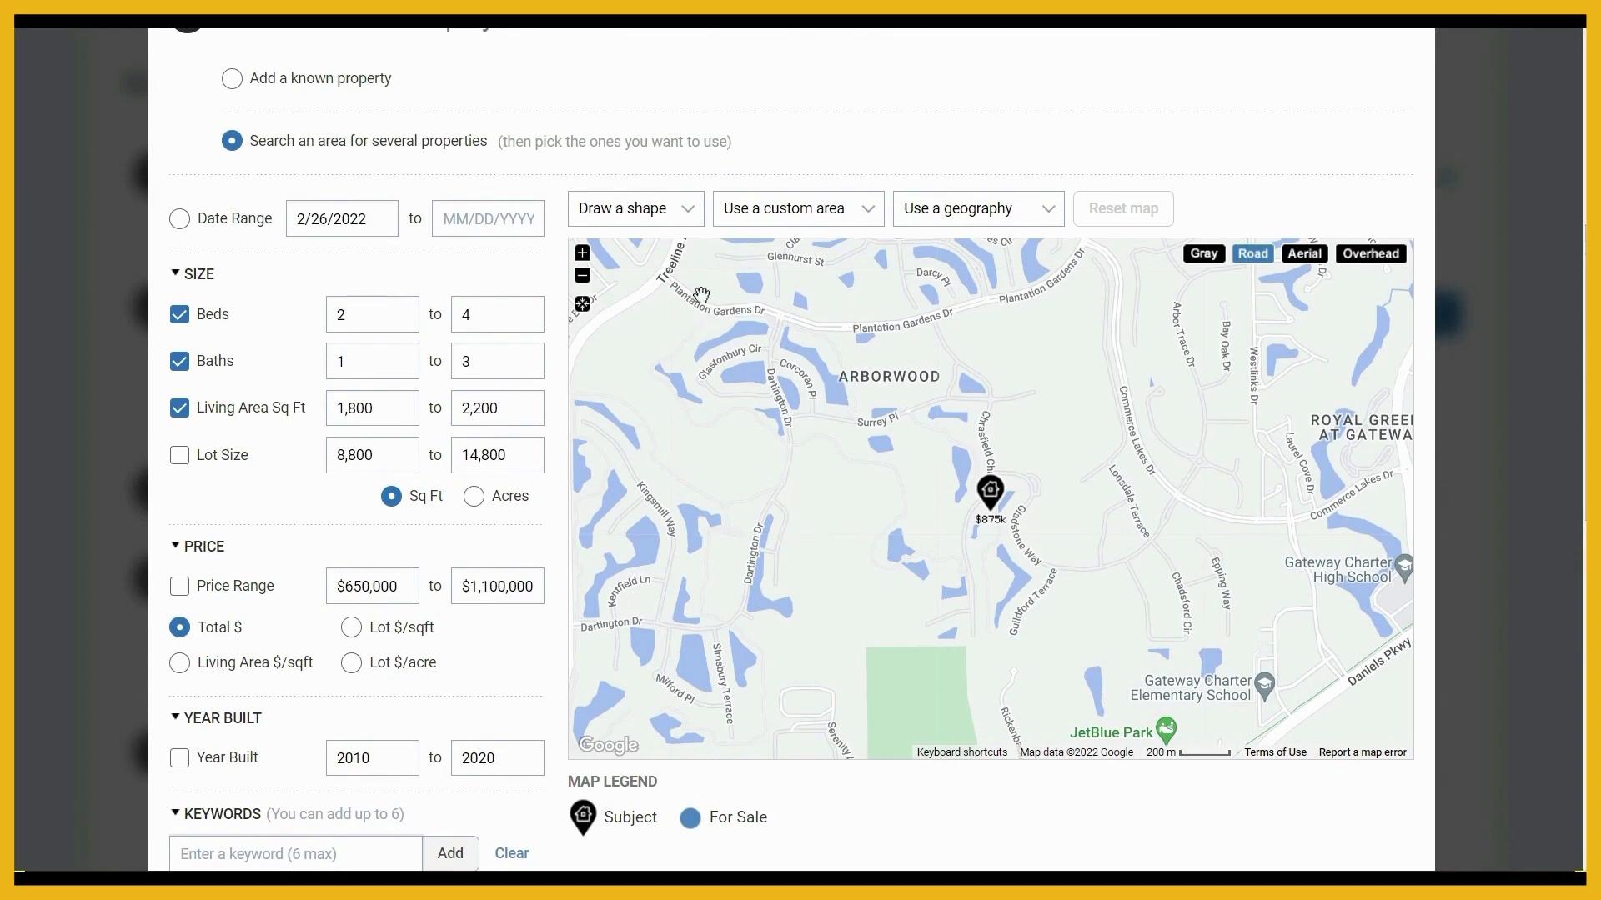
left_click(683, 226)
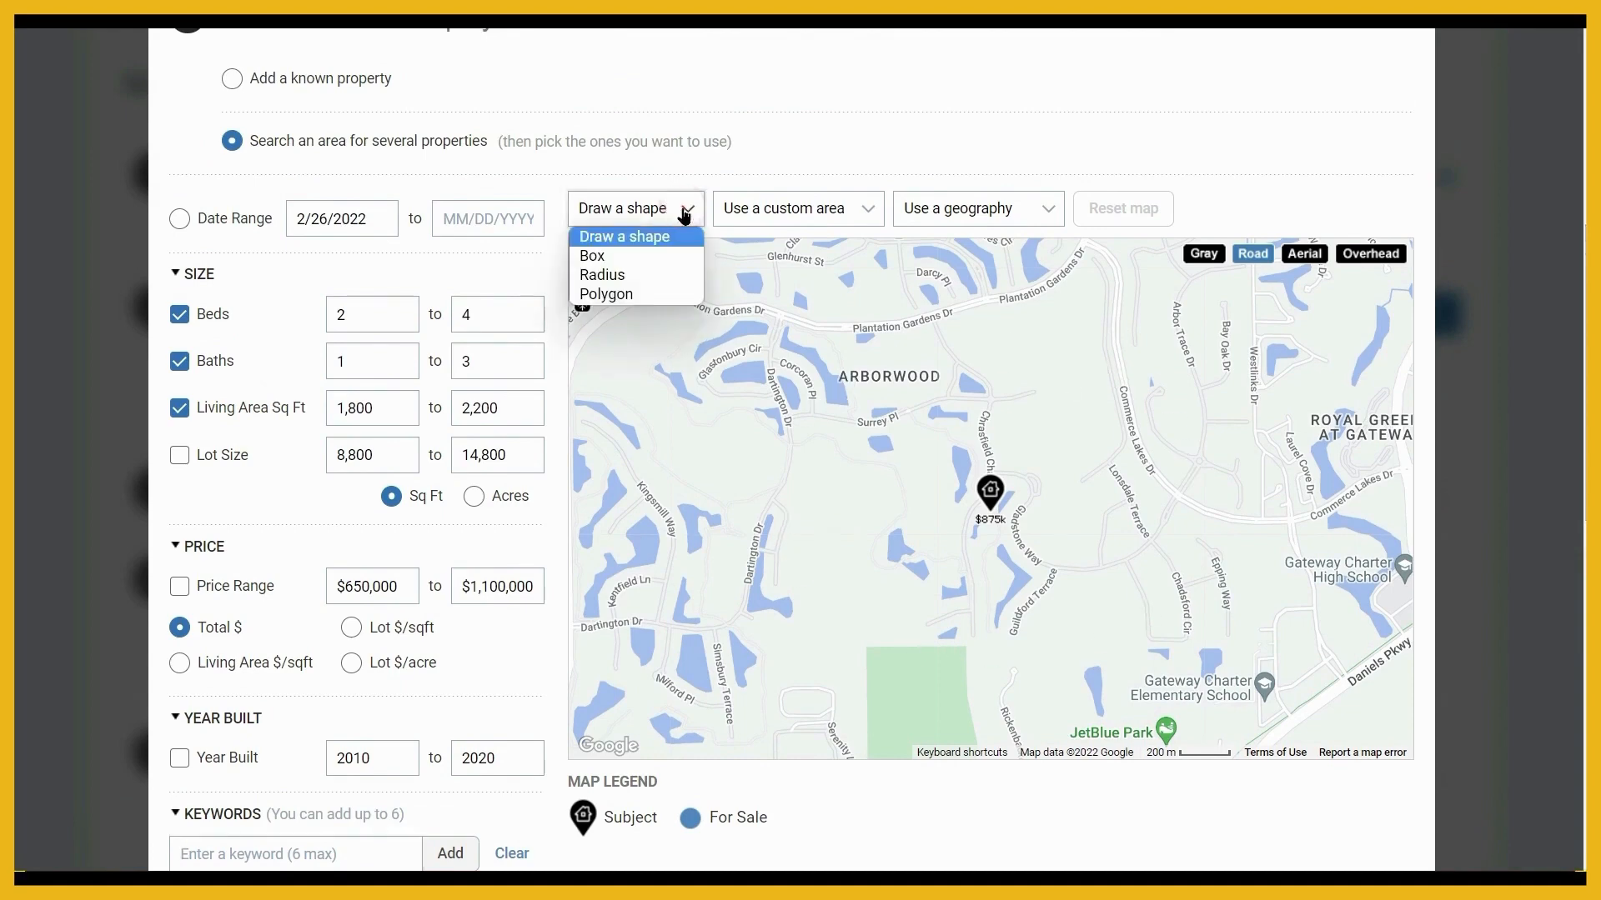
left_click(682, 208)
left_click(840, 215)
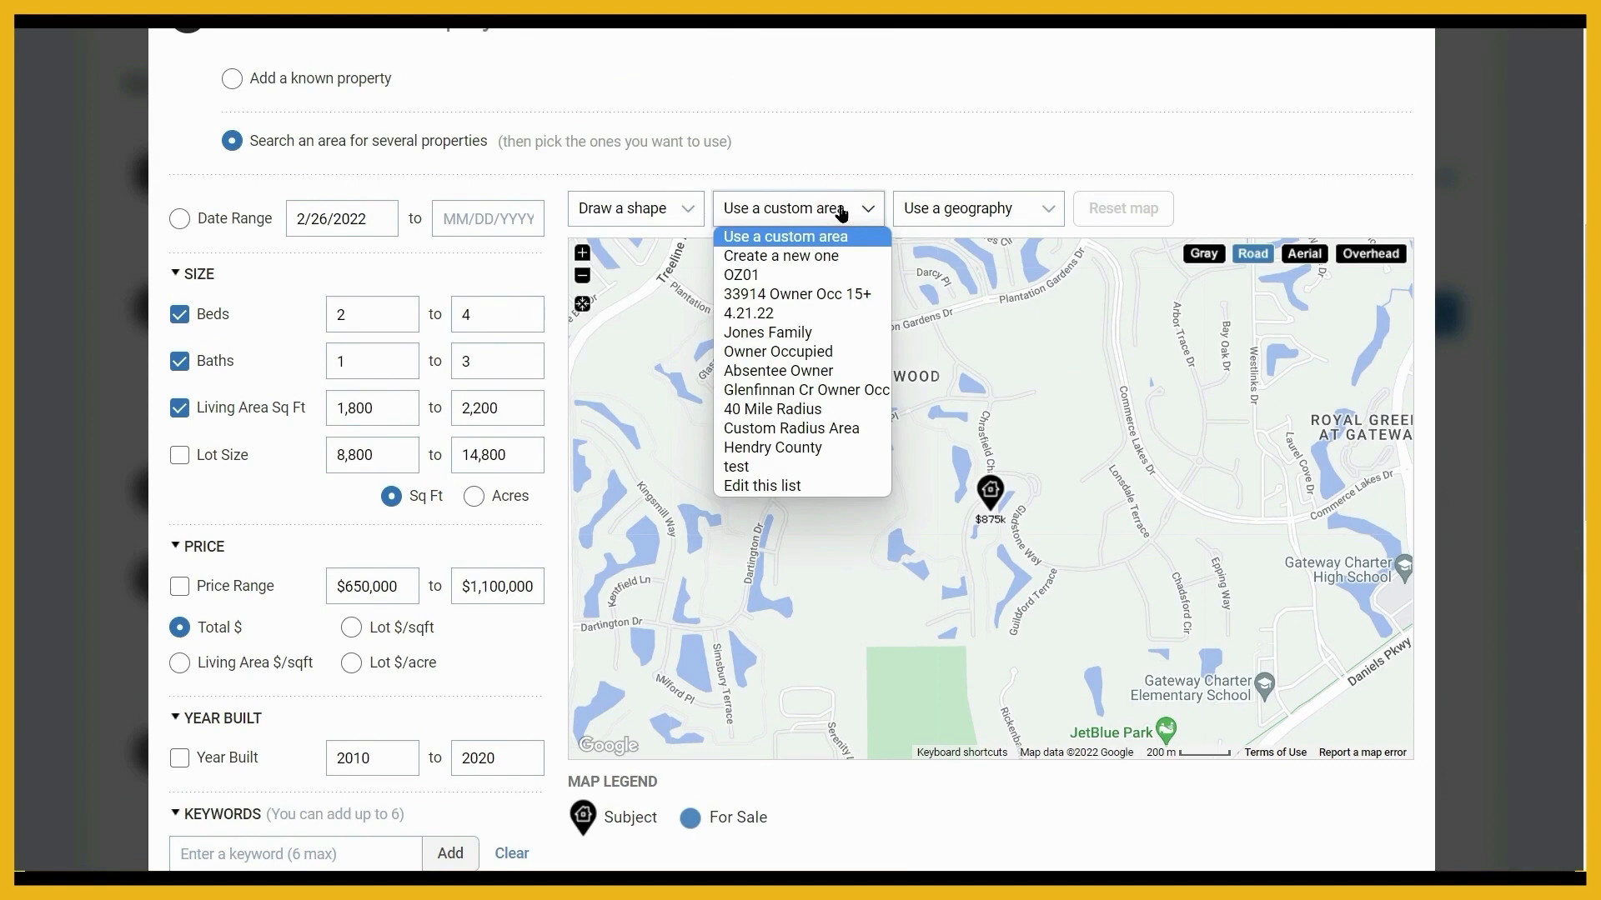
left_click(1019, 210)
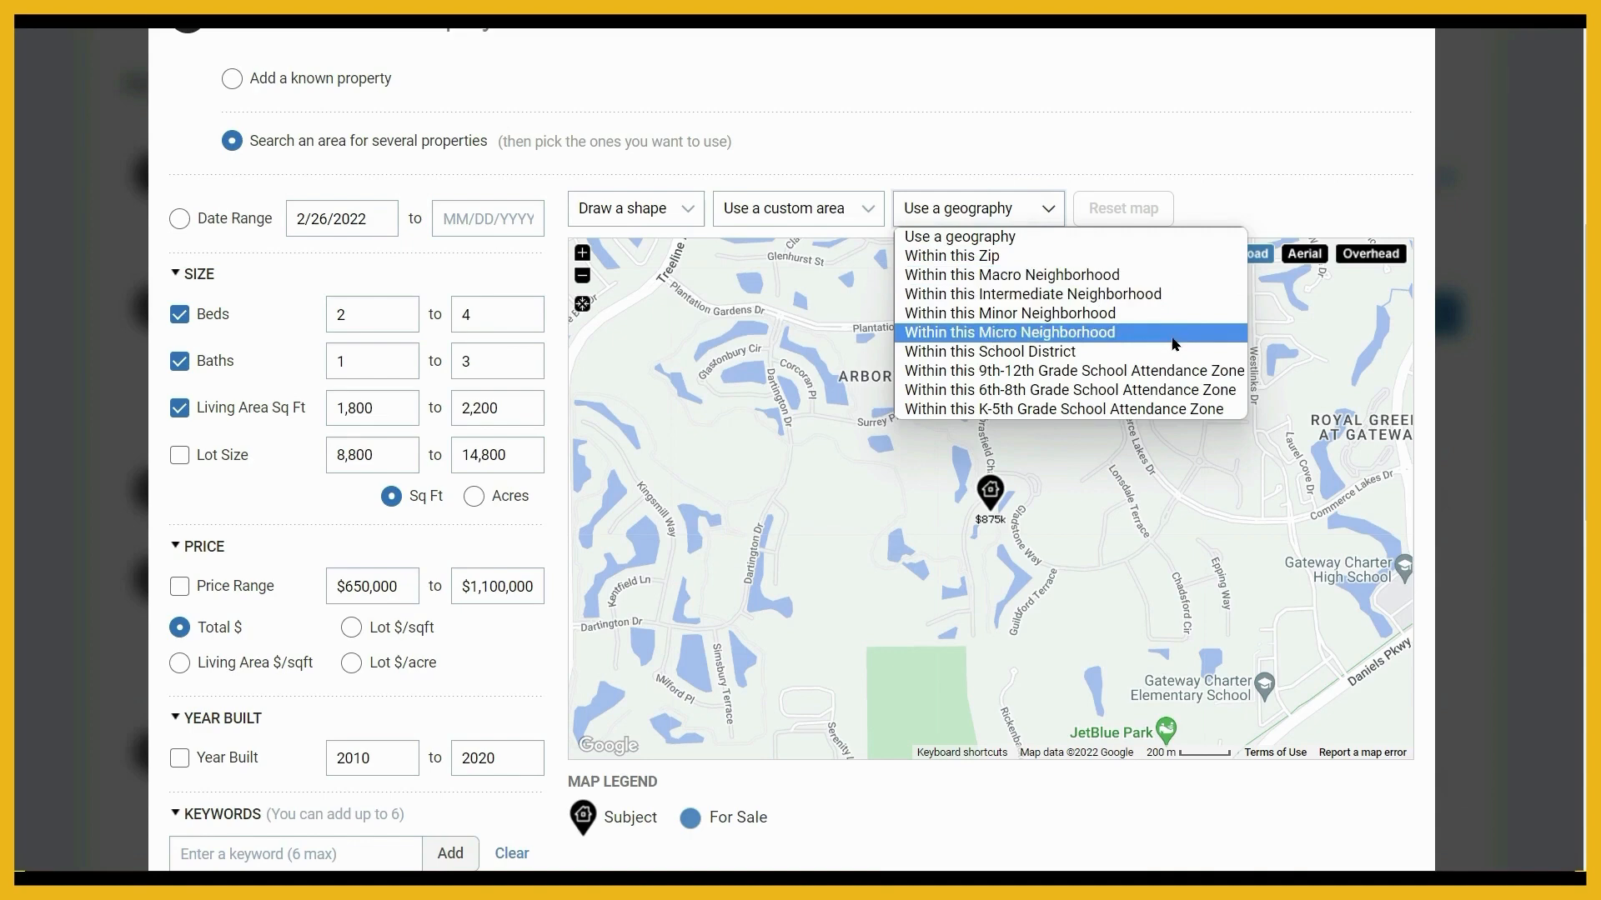
left_click(1526, 287)
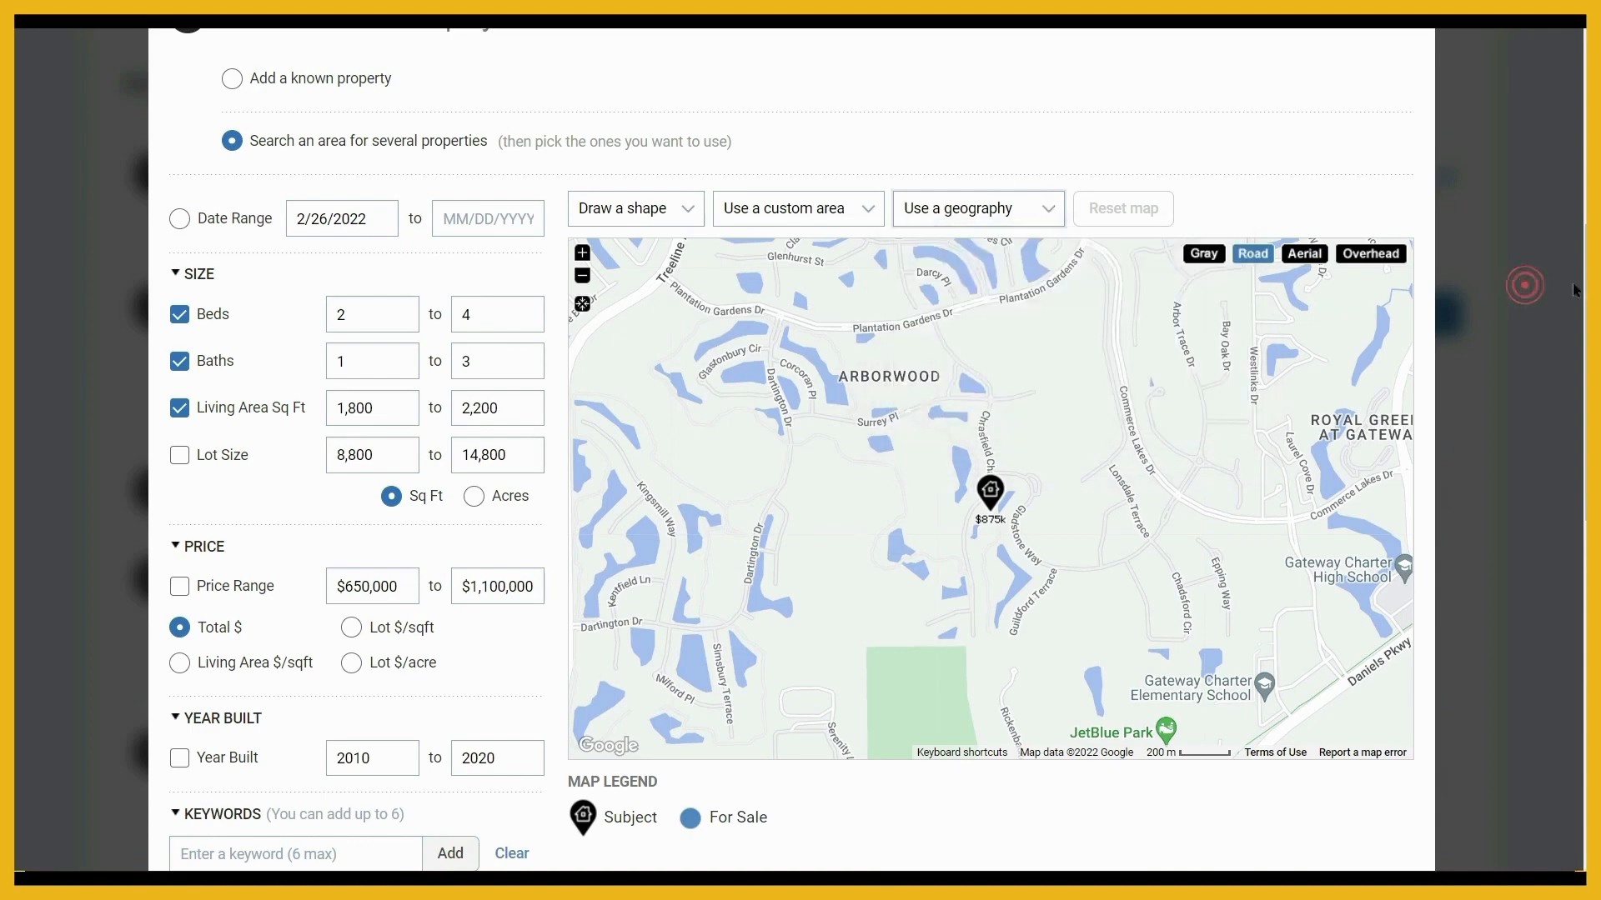
Step: Run the comps search with the chosen filters over the area shown on the map
scroll(801, 450, "down", 5)
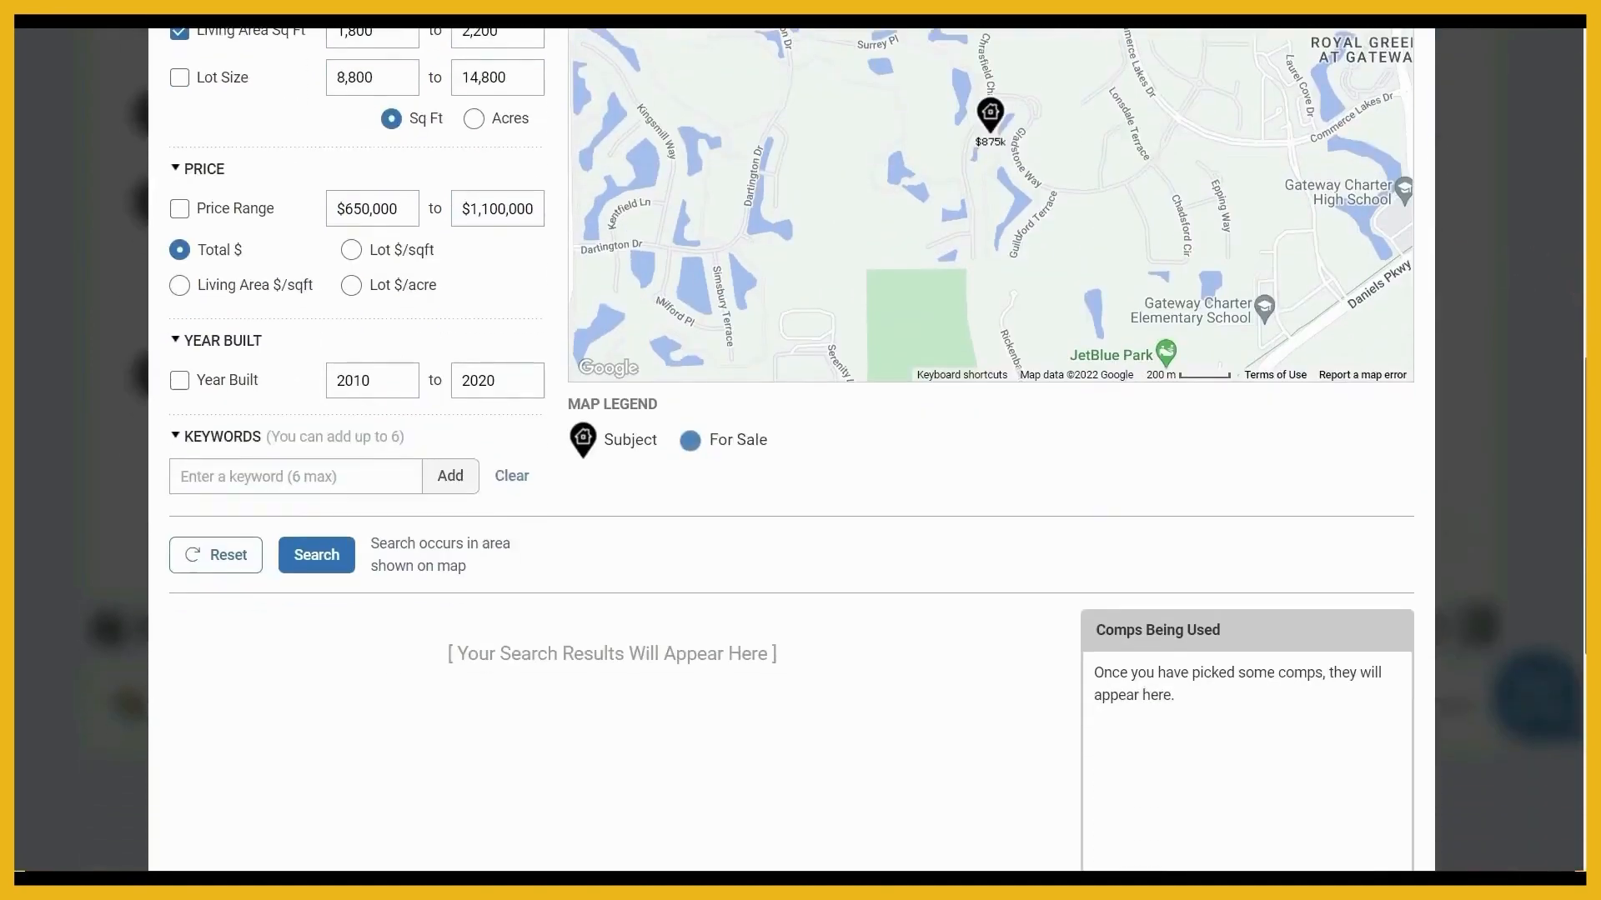
left_click(317, 557)
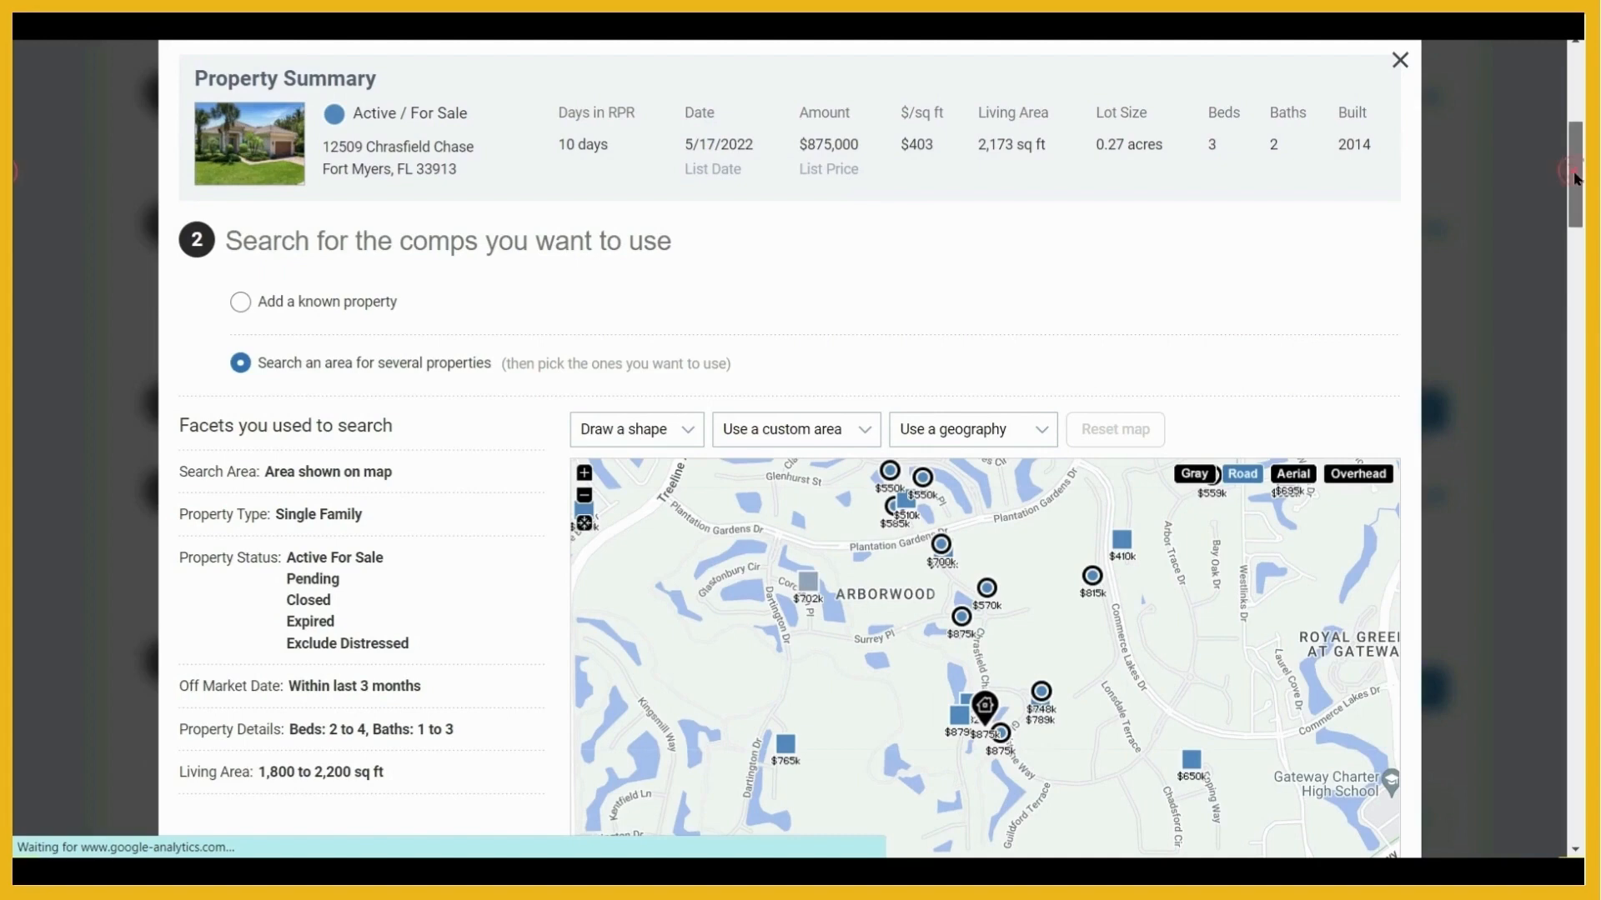
Step: Inspect the map summaries of the $702k closed property and the $875k pending property near Surrey Pl, closing each one
left_click_drag(1575, 180, 1576, 224)
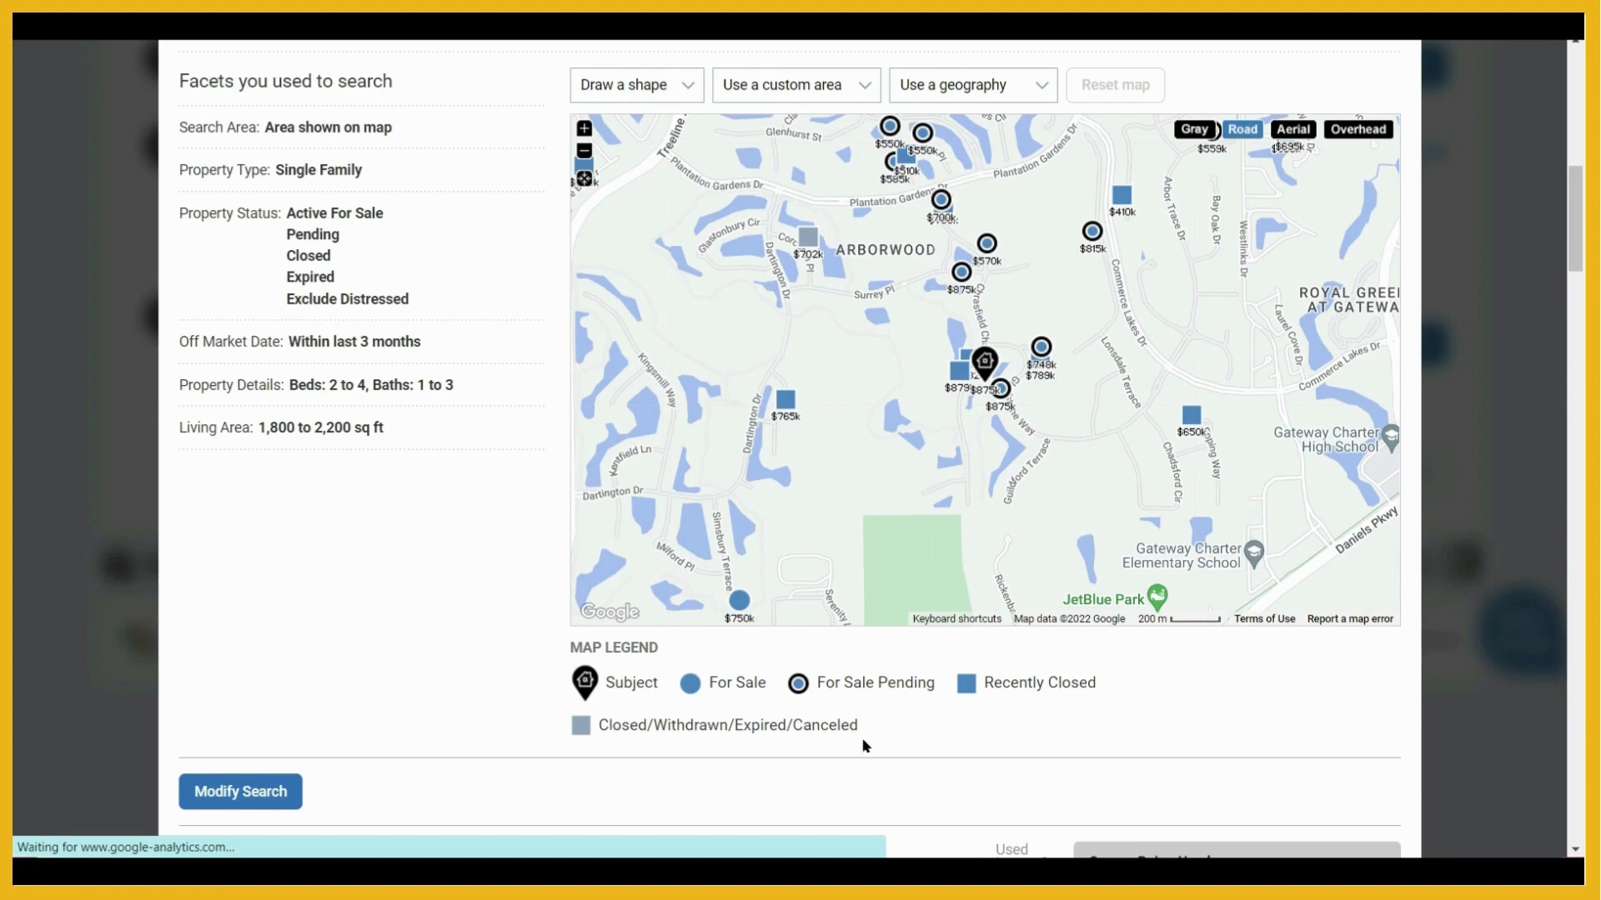
left_click(807, 242)
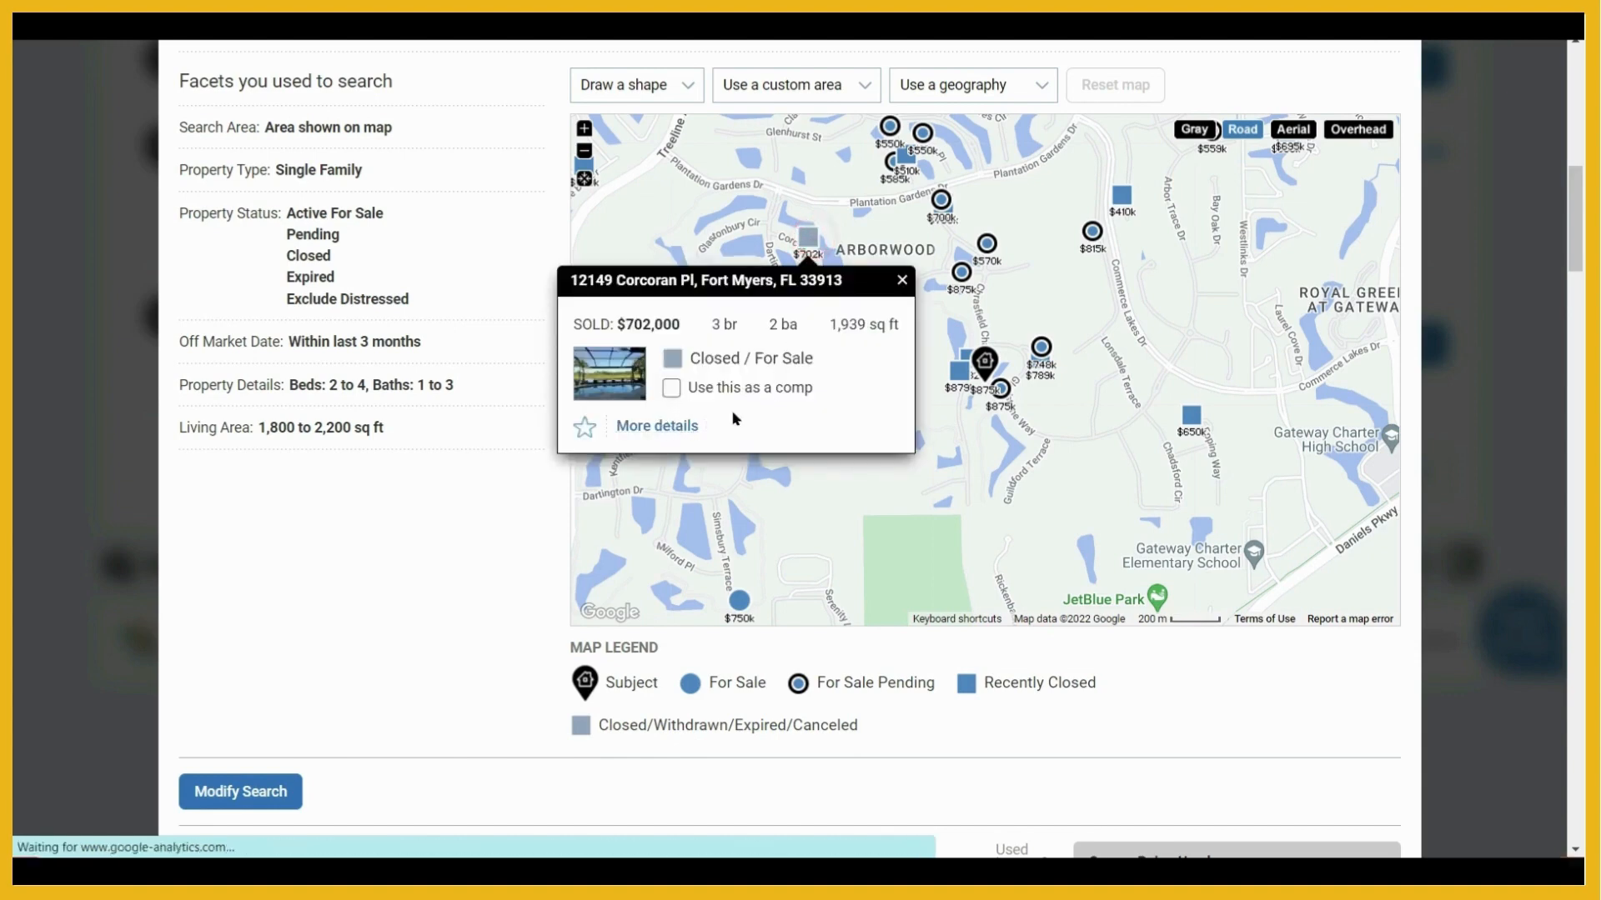
left_click(902, 281)
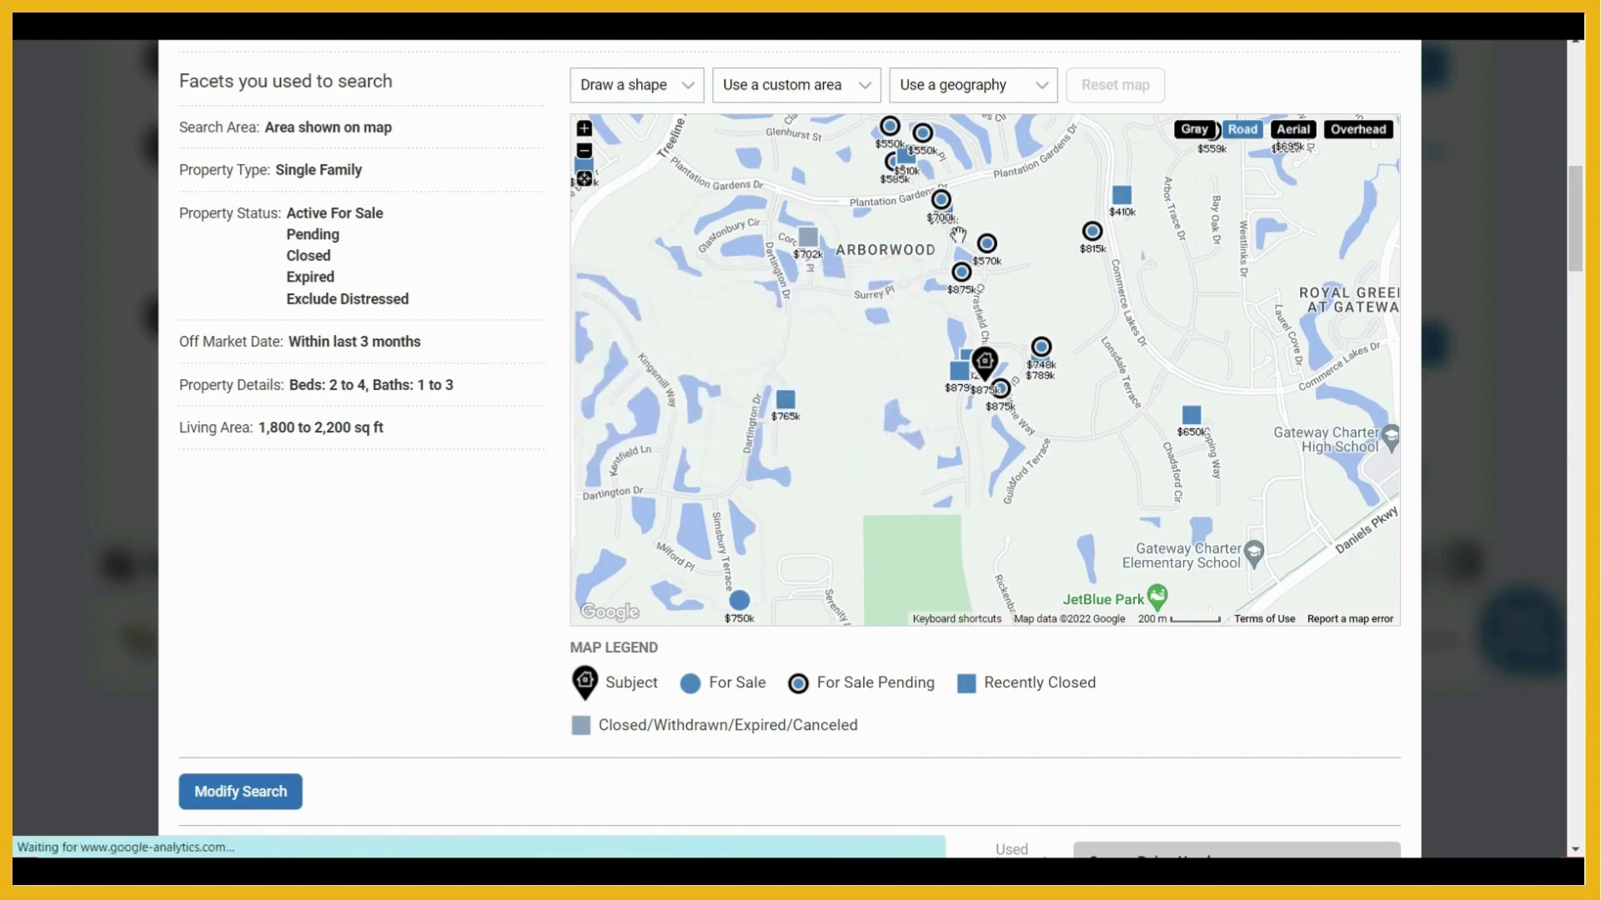
left_click(961, 275)
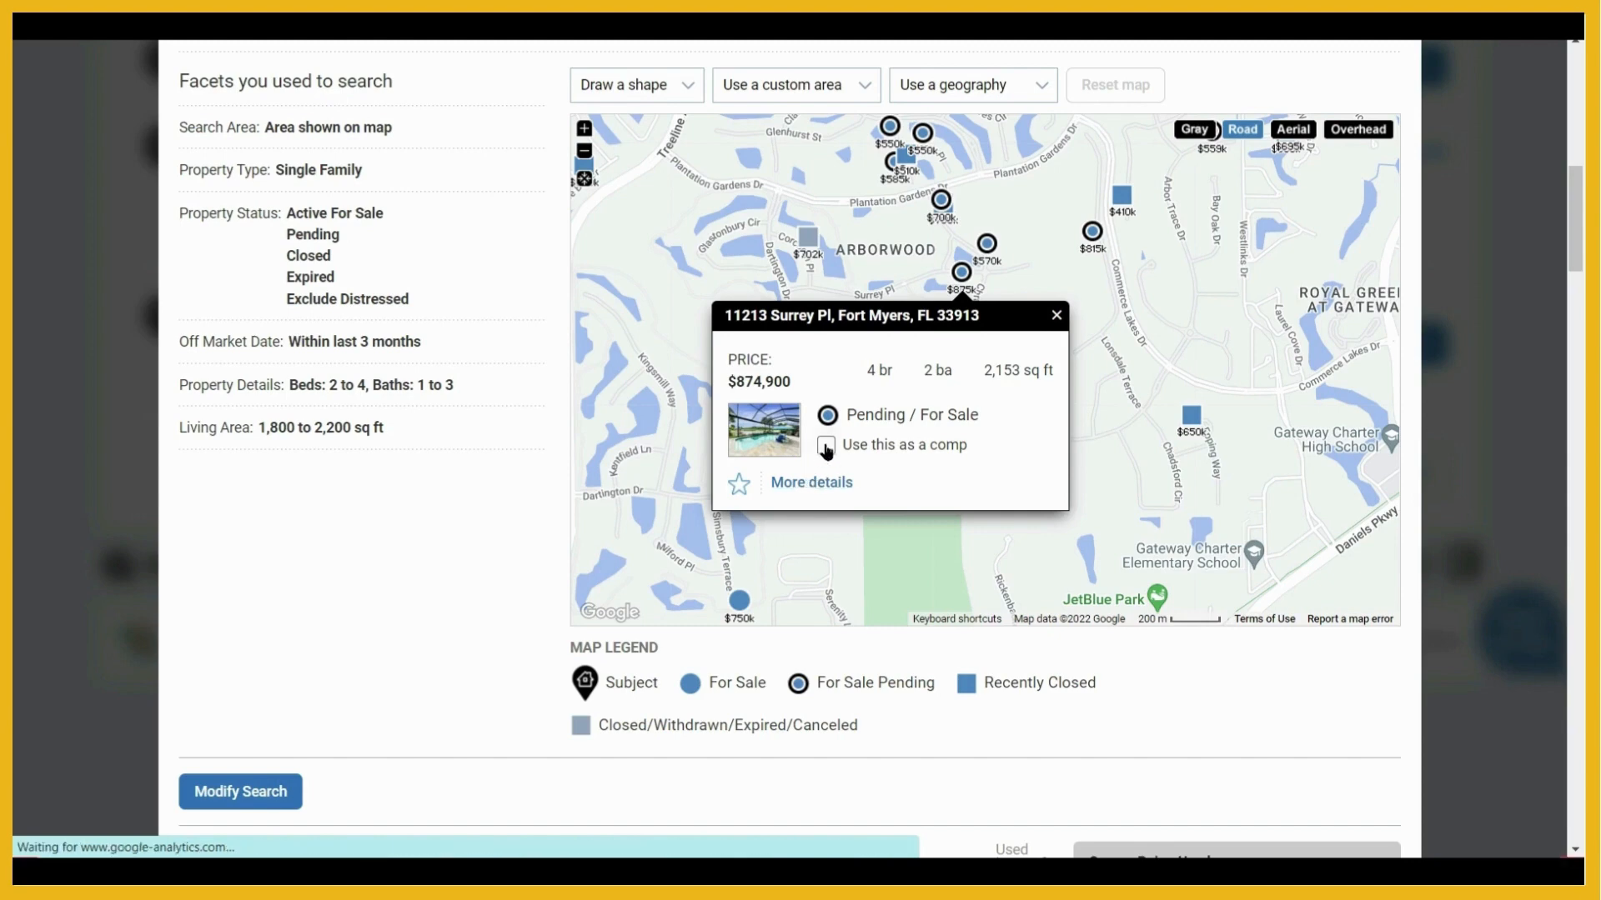
left_click(1056, 316)
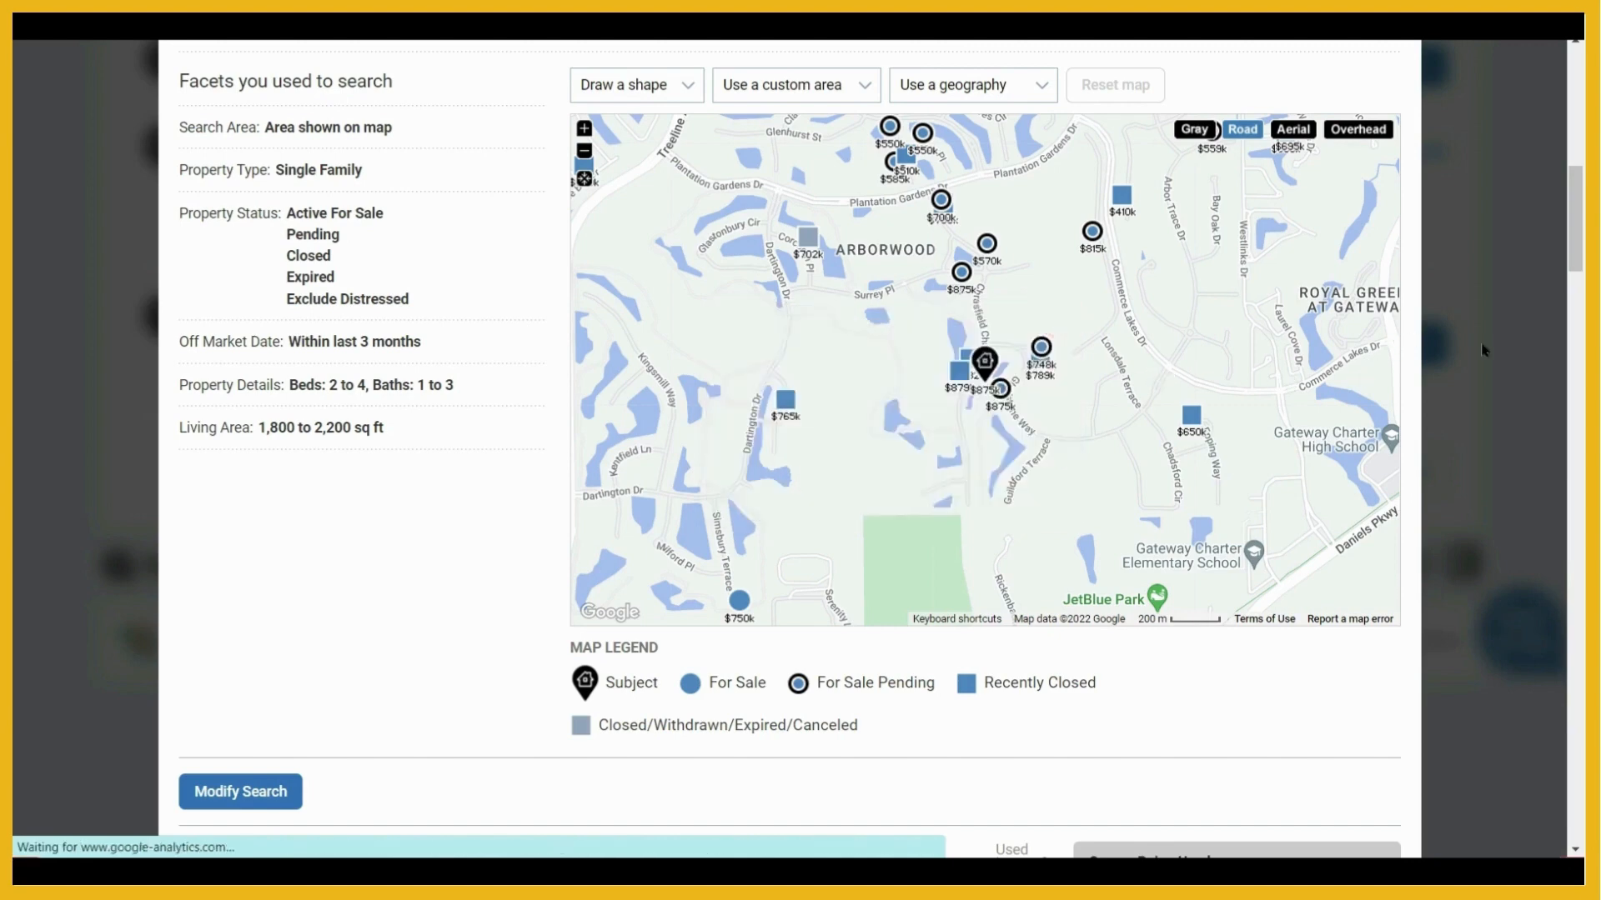
Step: Add the three nearest sold properties, closed at $882,000, $879,000 and $789,000, to the comps list
left_click_drag(1576, 250, 1575, 353)
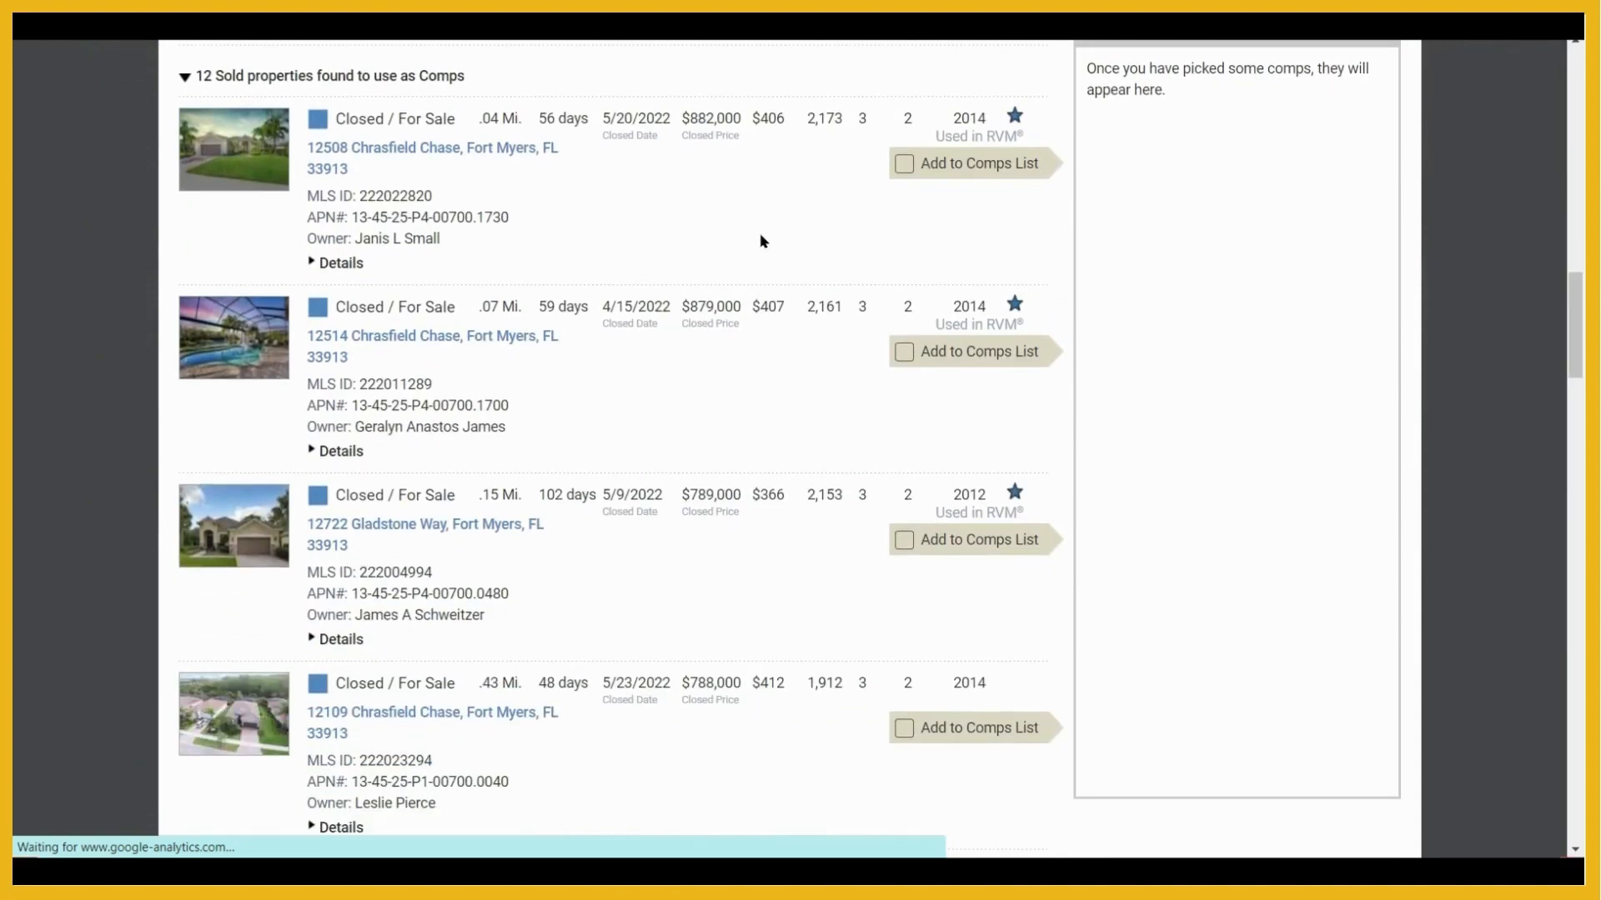
left_click(357, 153)
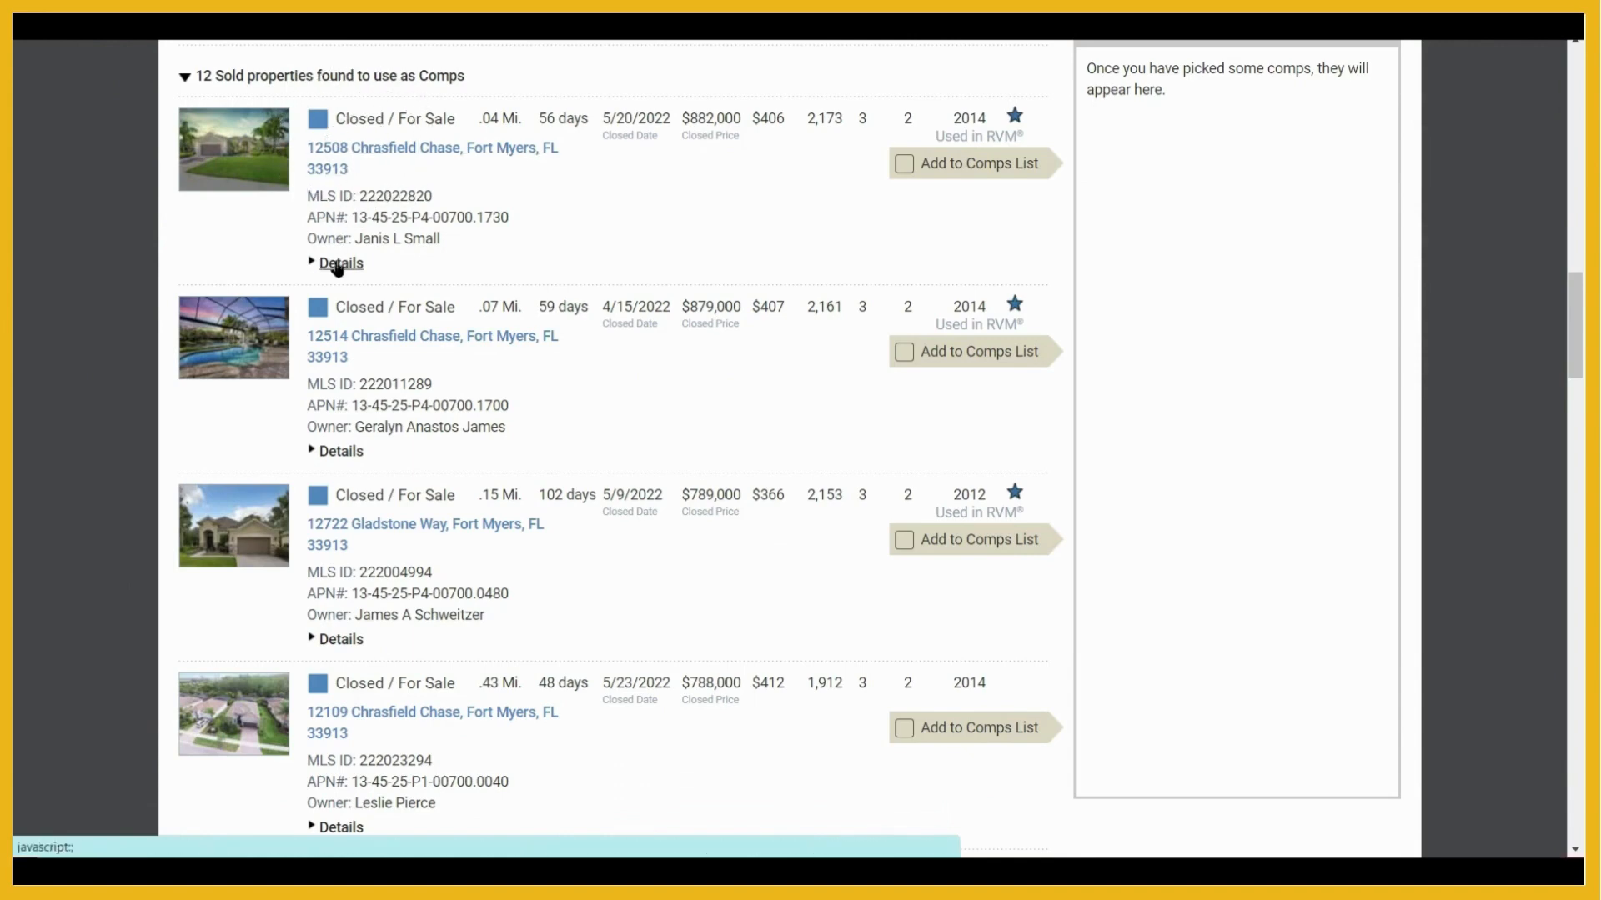
key("ctrl")
key("ctrl")
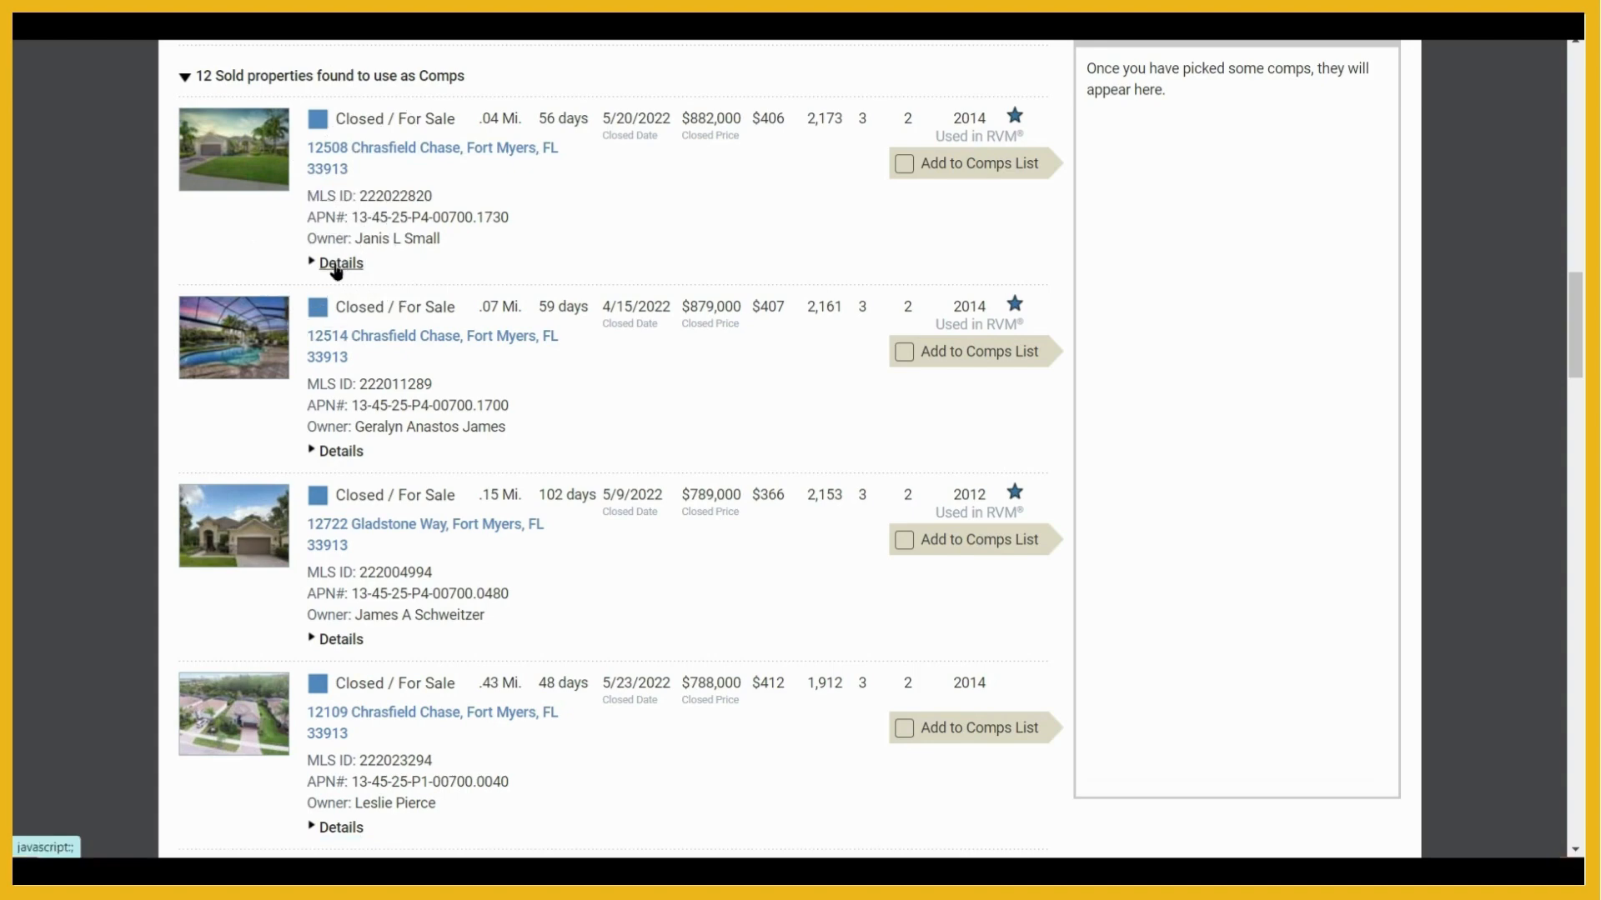
left_click(905, 164)
left_click(905, 352)
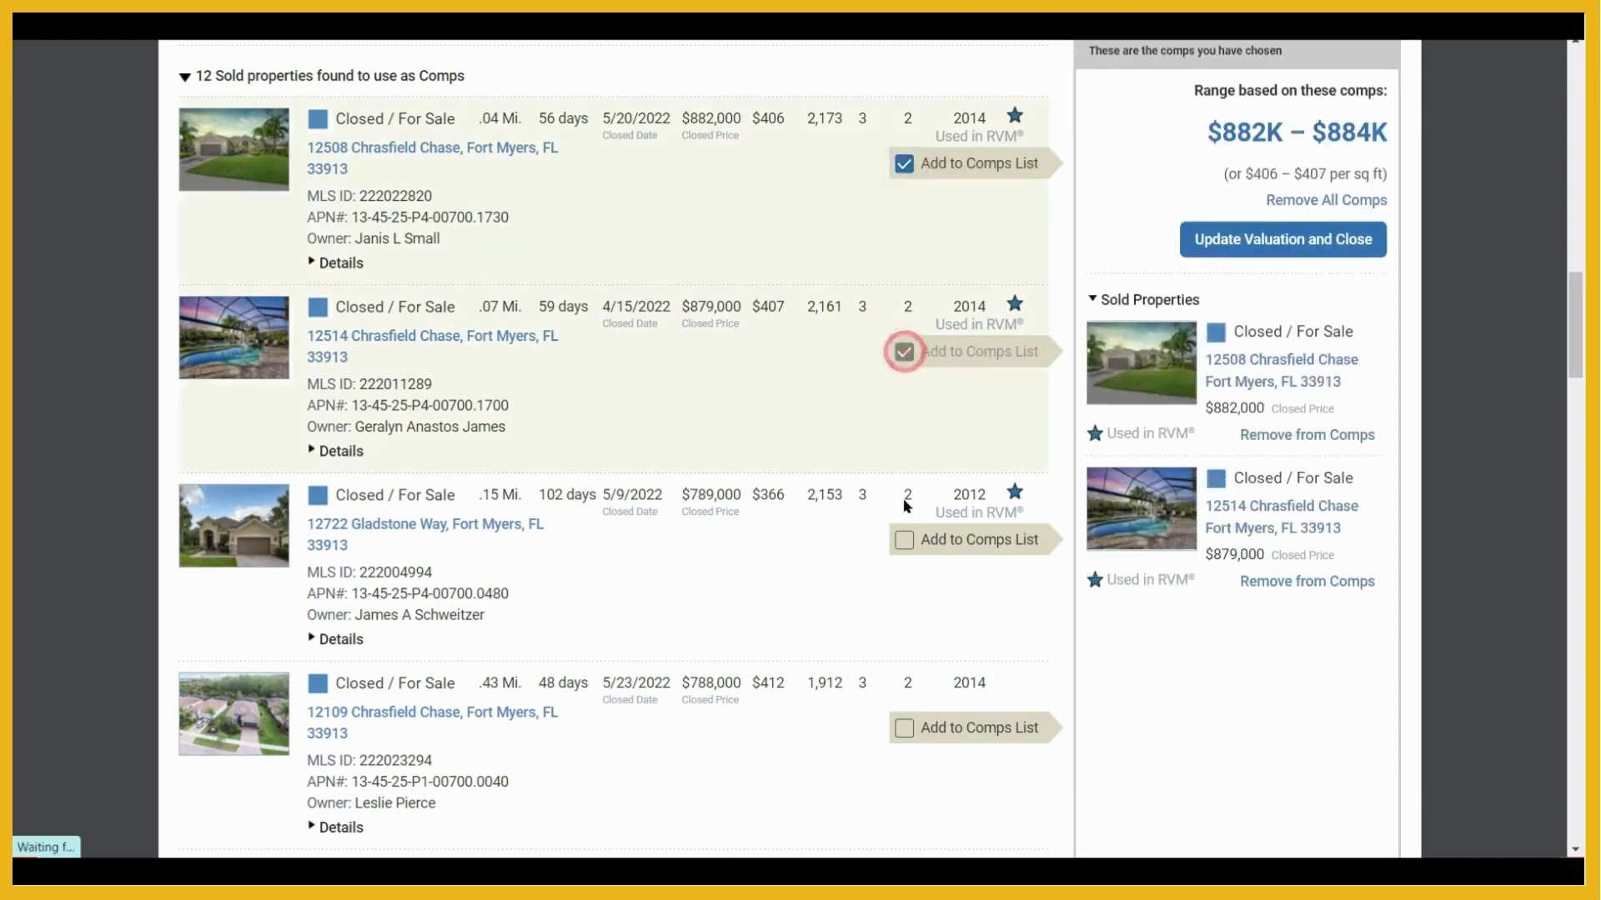
left_click(905, 540)
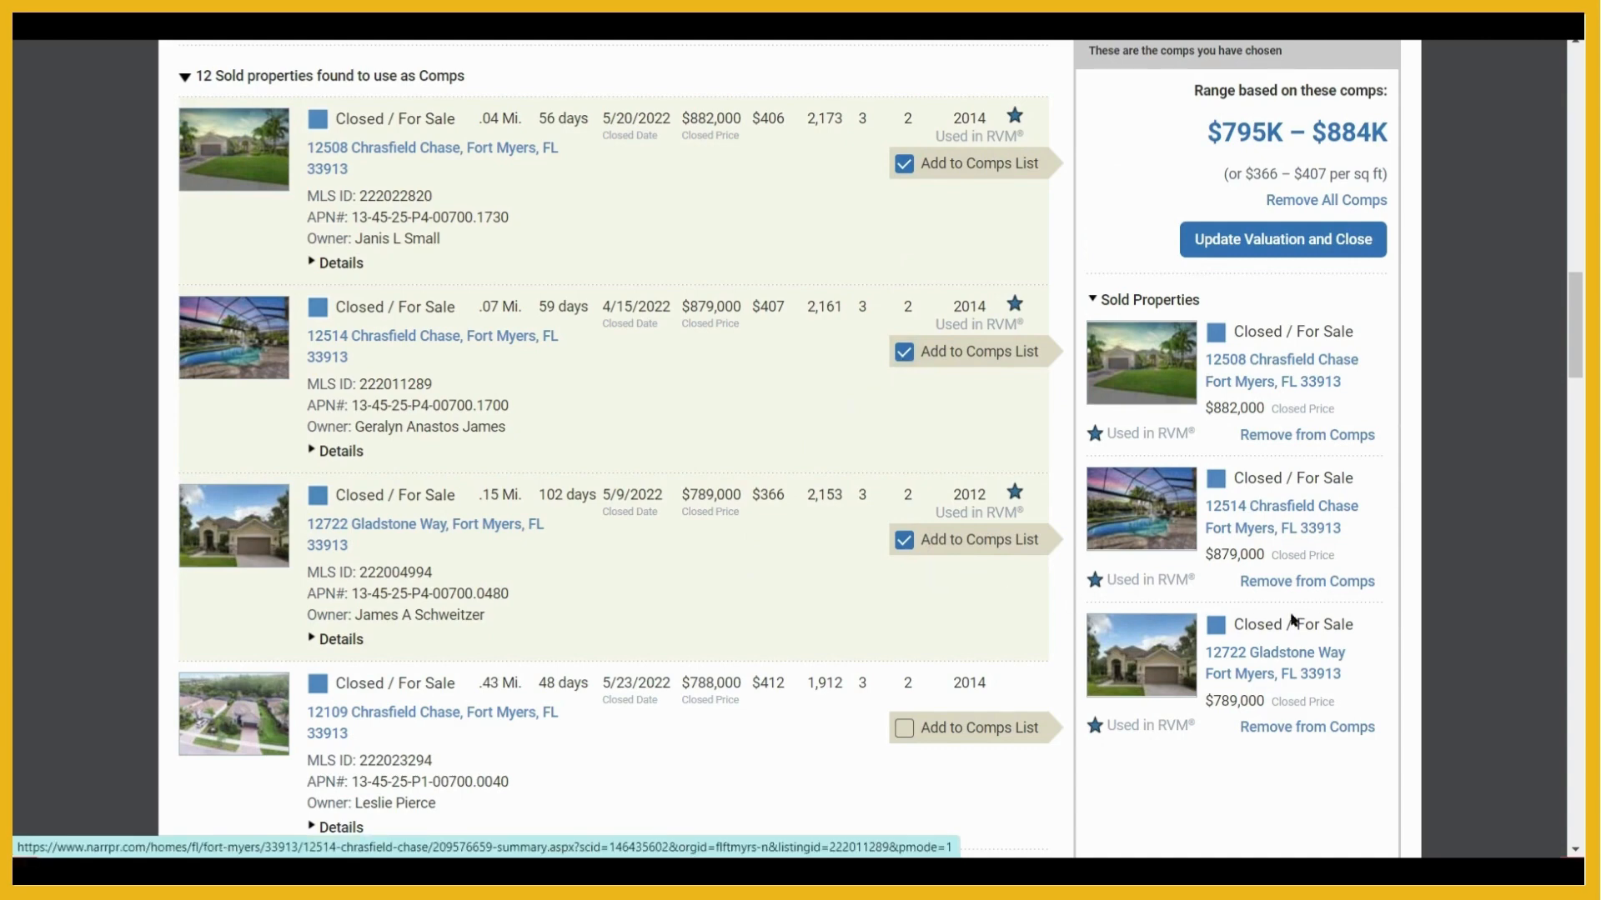
left_click(1338, 584)
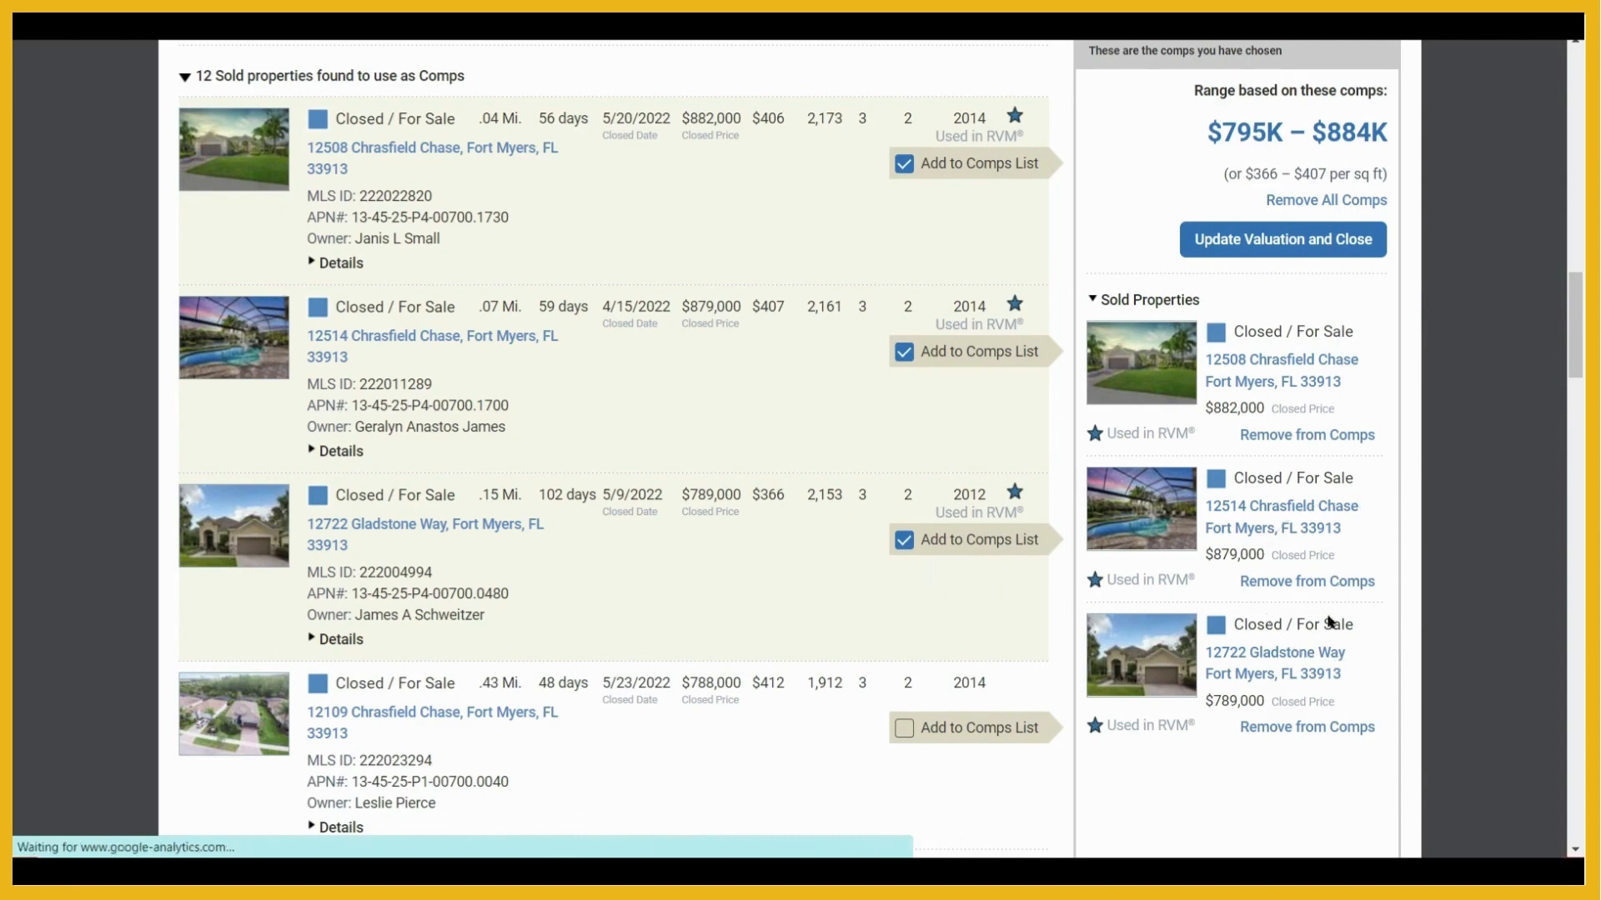
left_click(1303, 728)
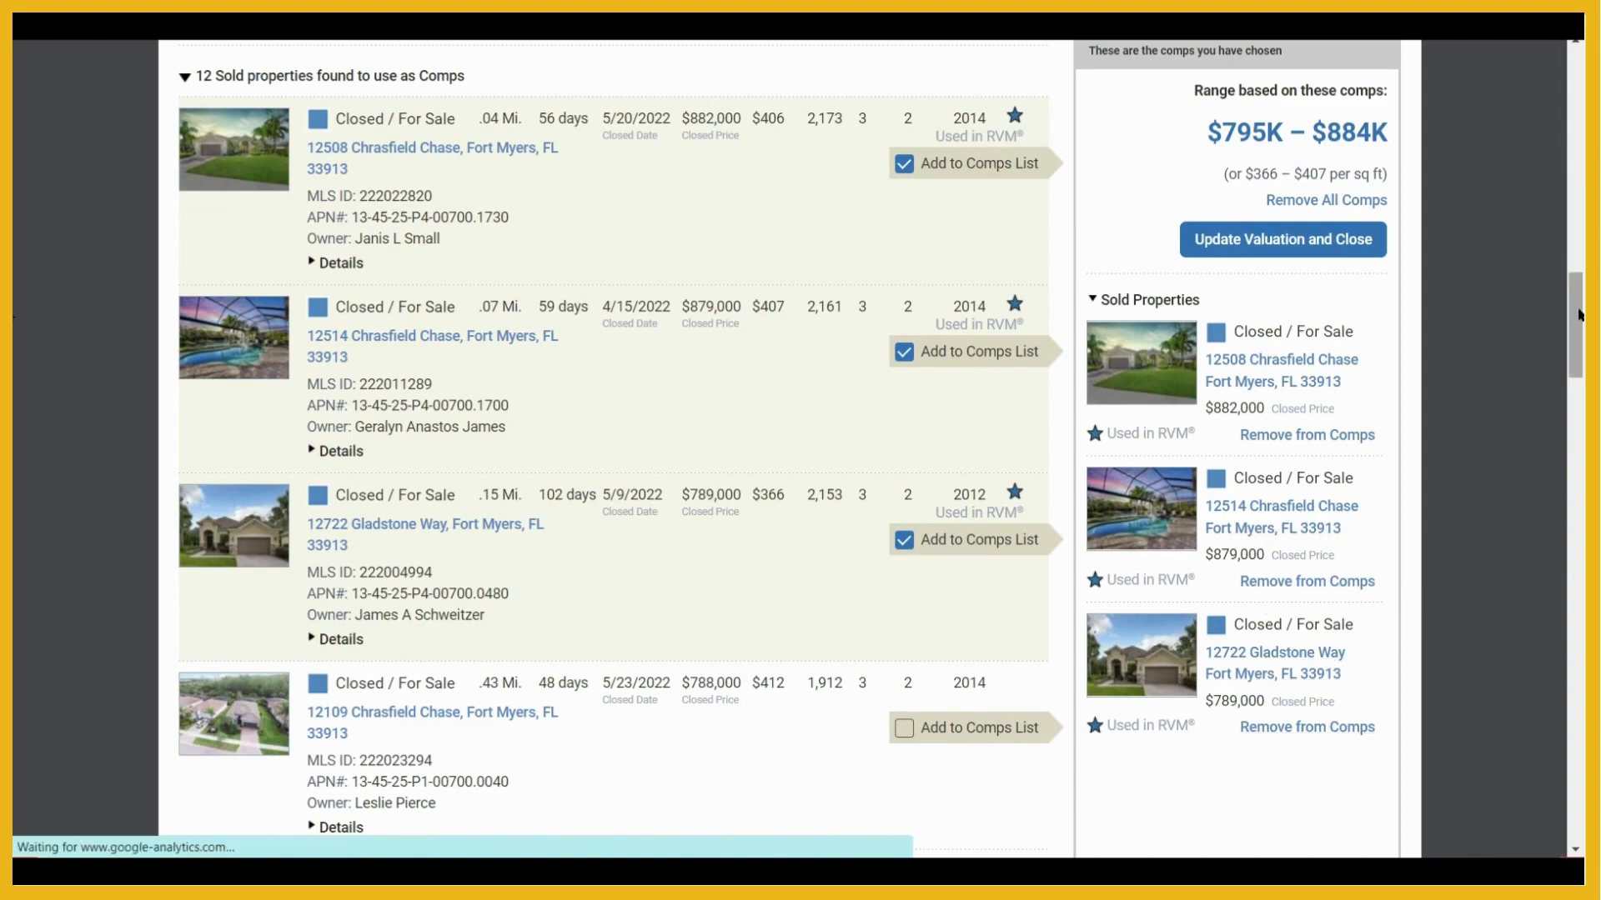
Step: Add the three nearest pending properties, listed at $875,000, $748,400 and $874,900, to the comps list
left_click_drag(1575, 307, 1578, 612)
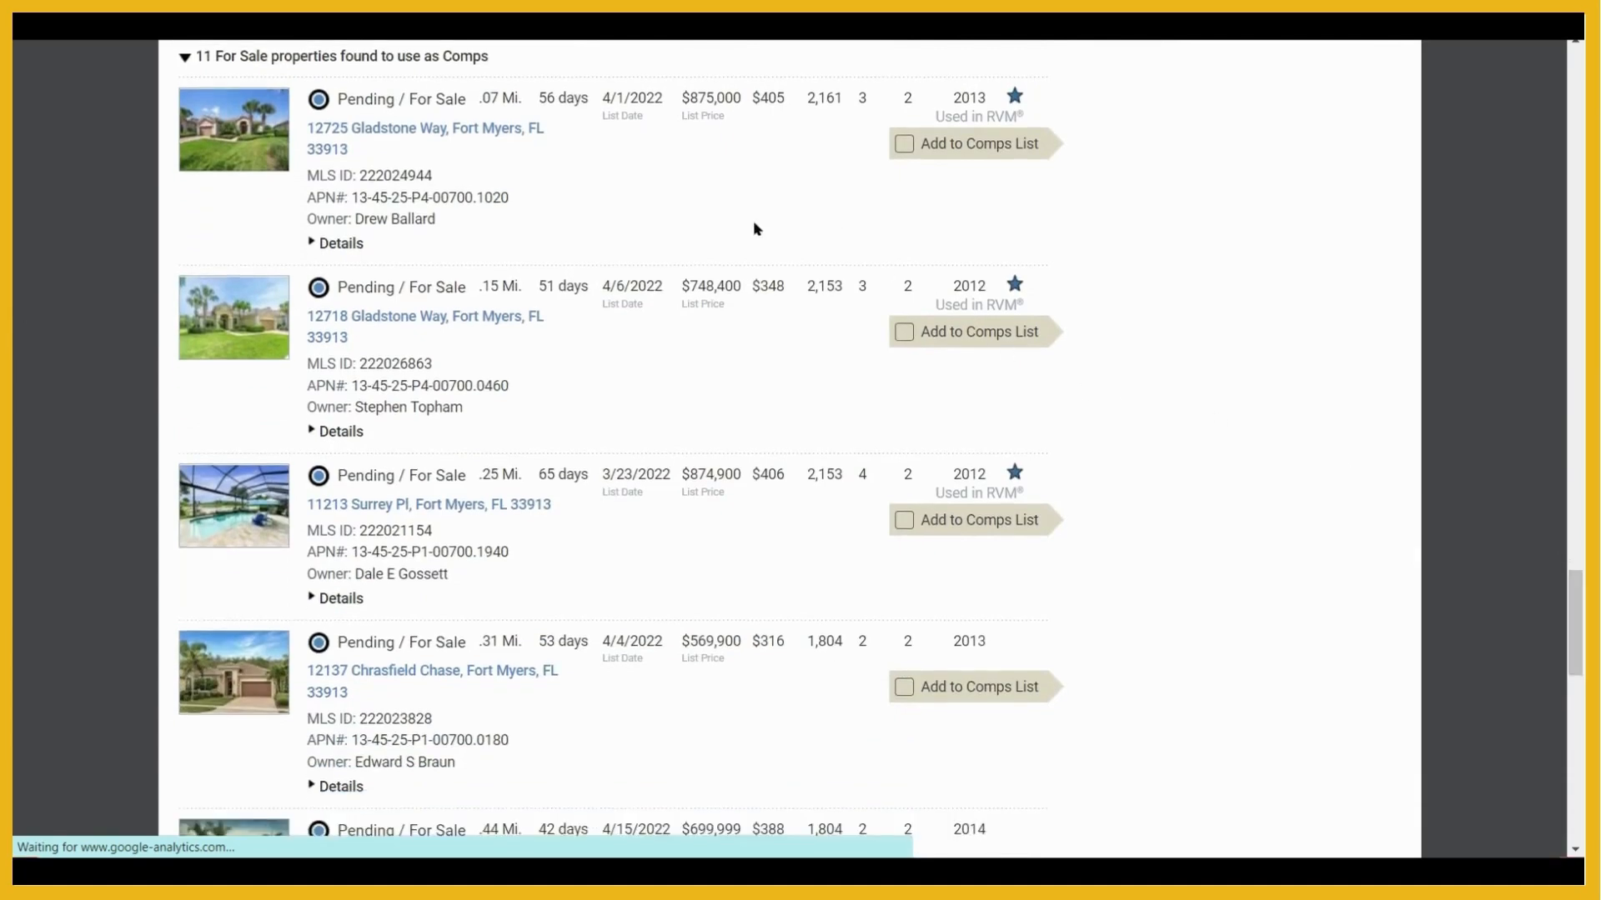
left_click(342, 244)
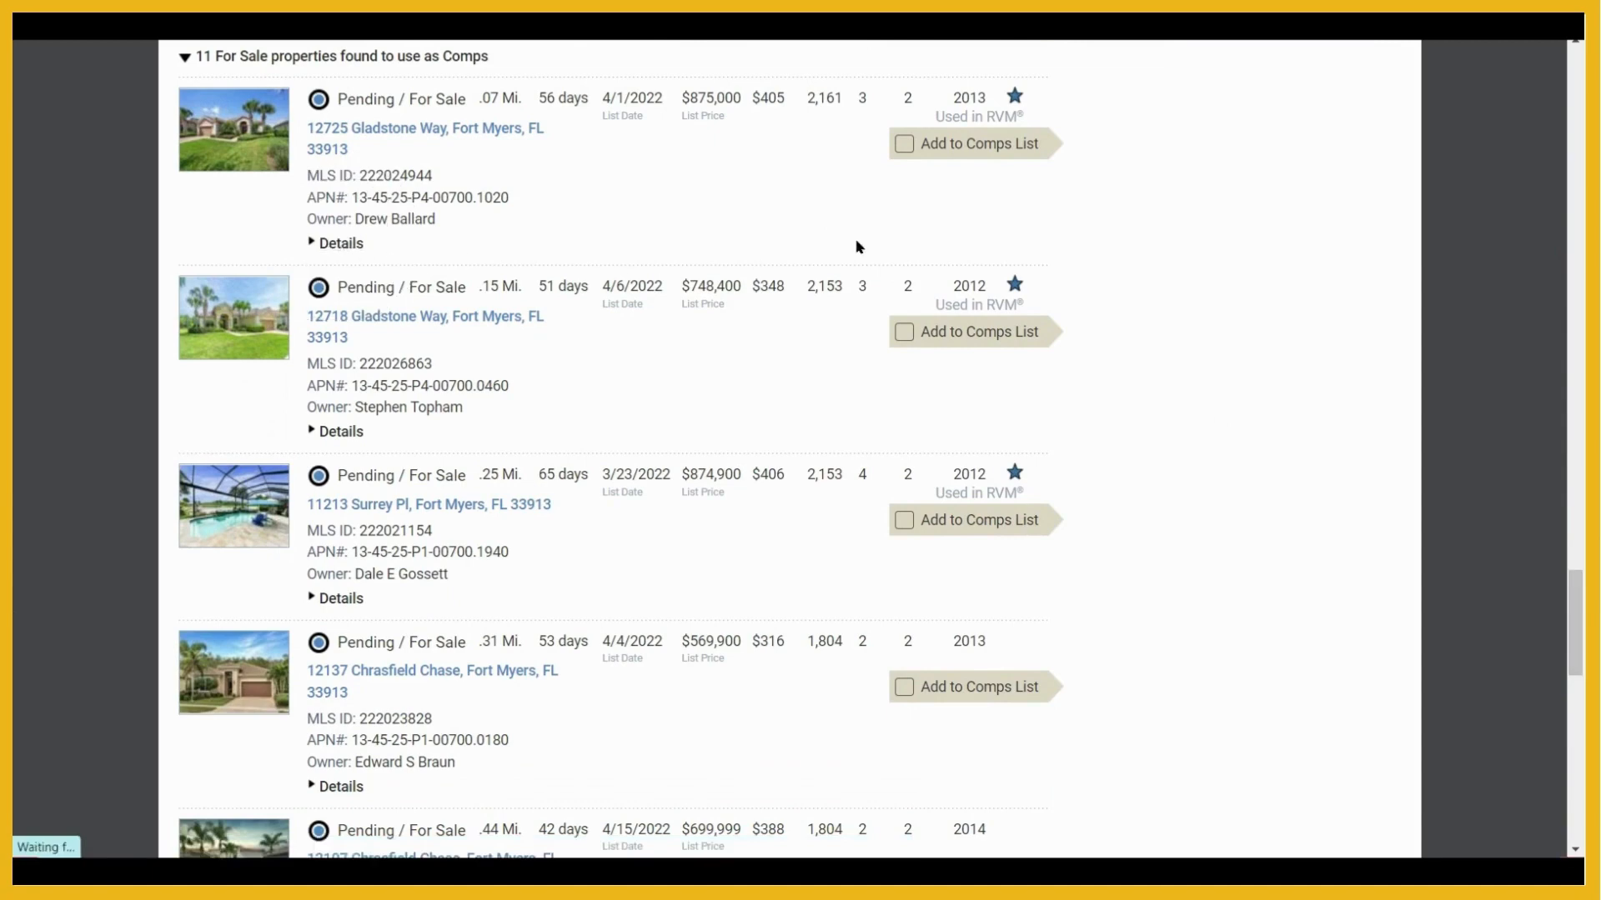
left_click(904, 144)
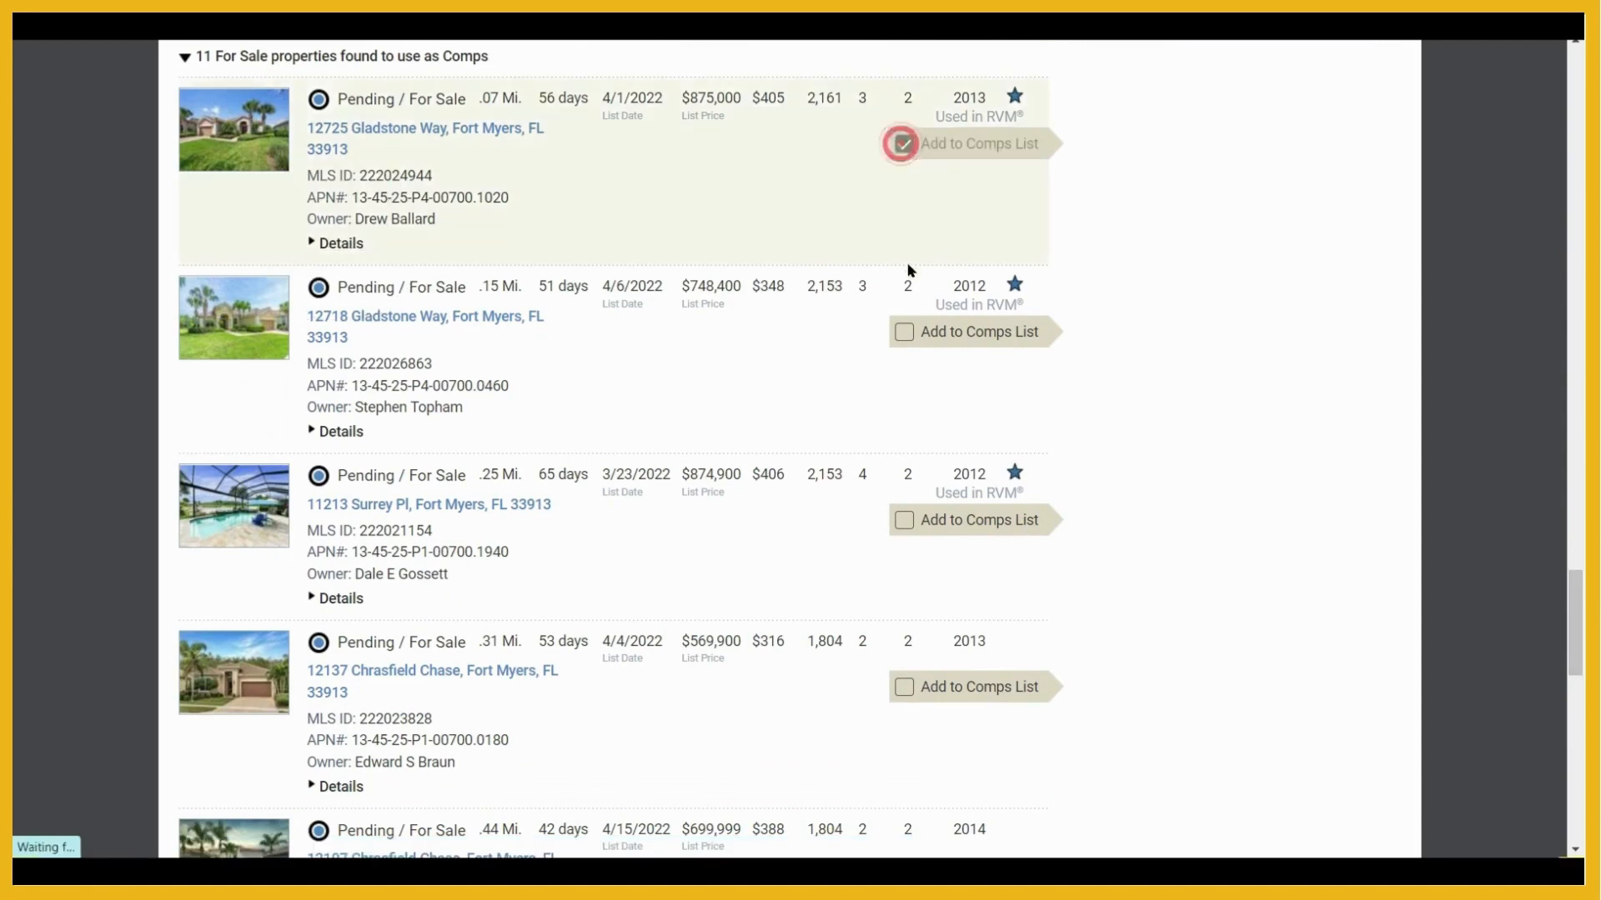
left_click(902, 331)
left_click(904, 520)
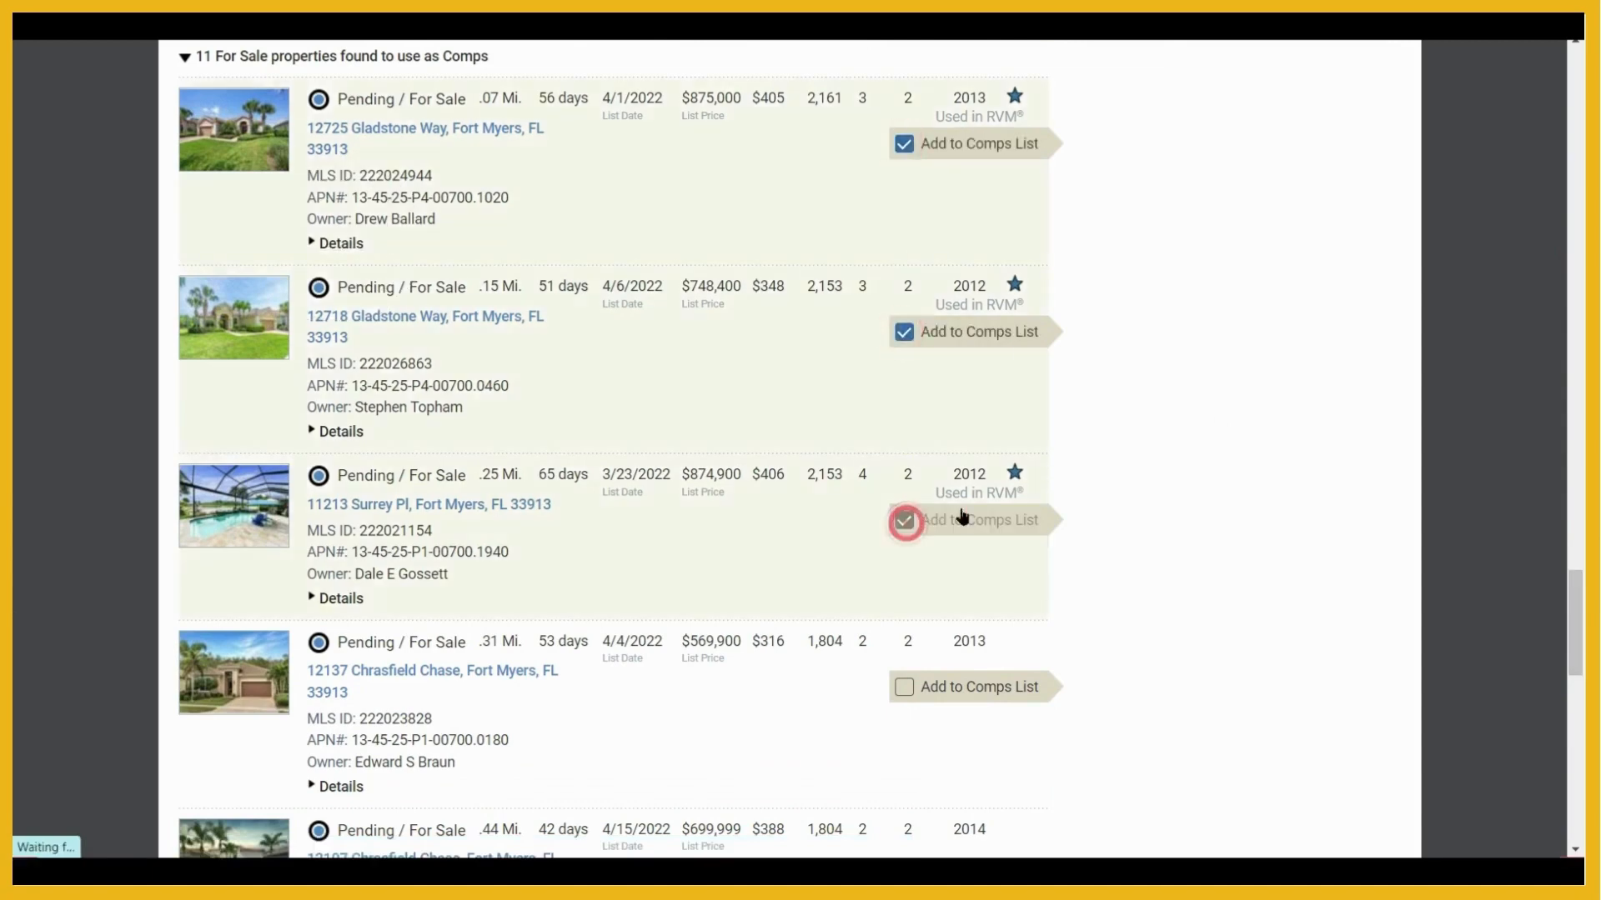
Step: Add the active for-sale property listed at $750,000, at the end of the results, to the comps list
left_click_drag(1577, 592, 1576, 771)
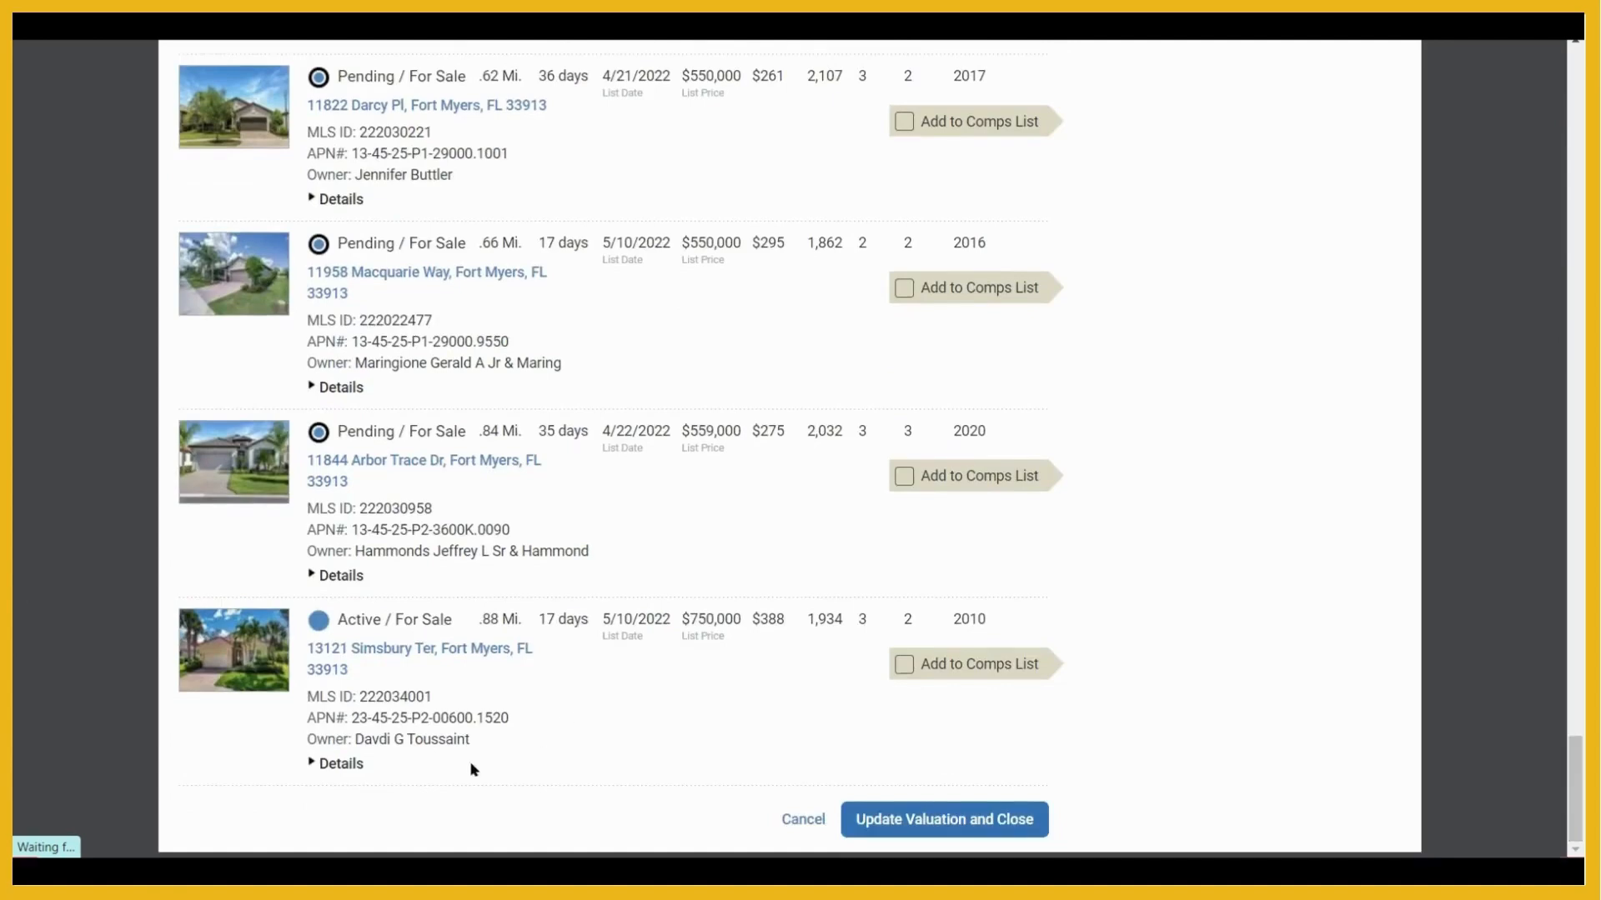
left_click(337, 763)
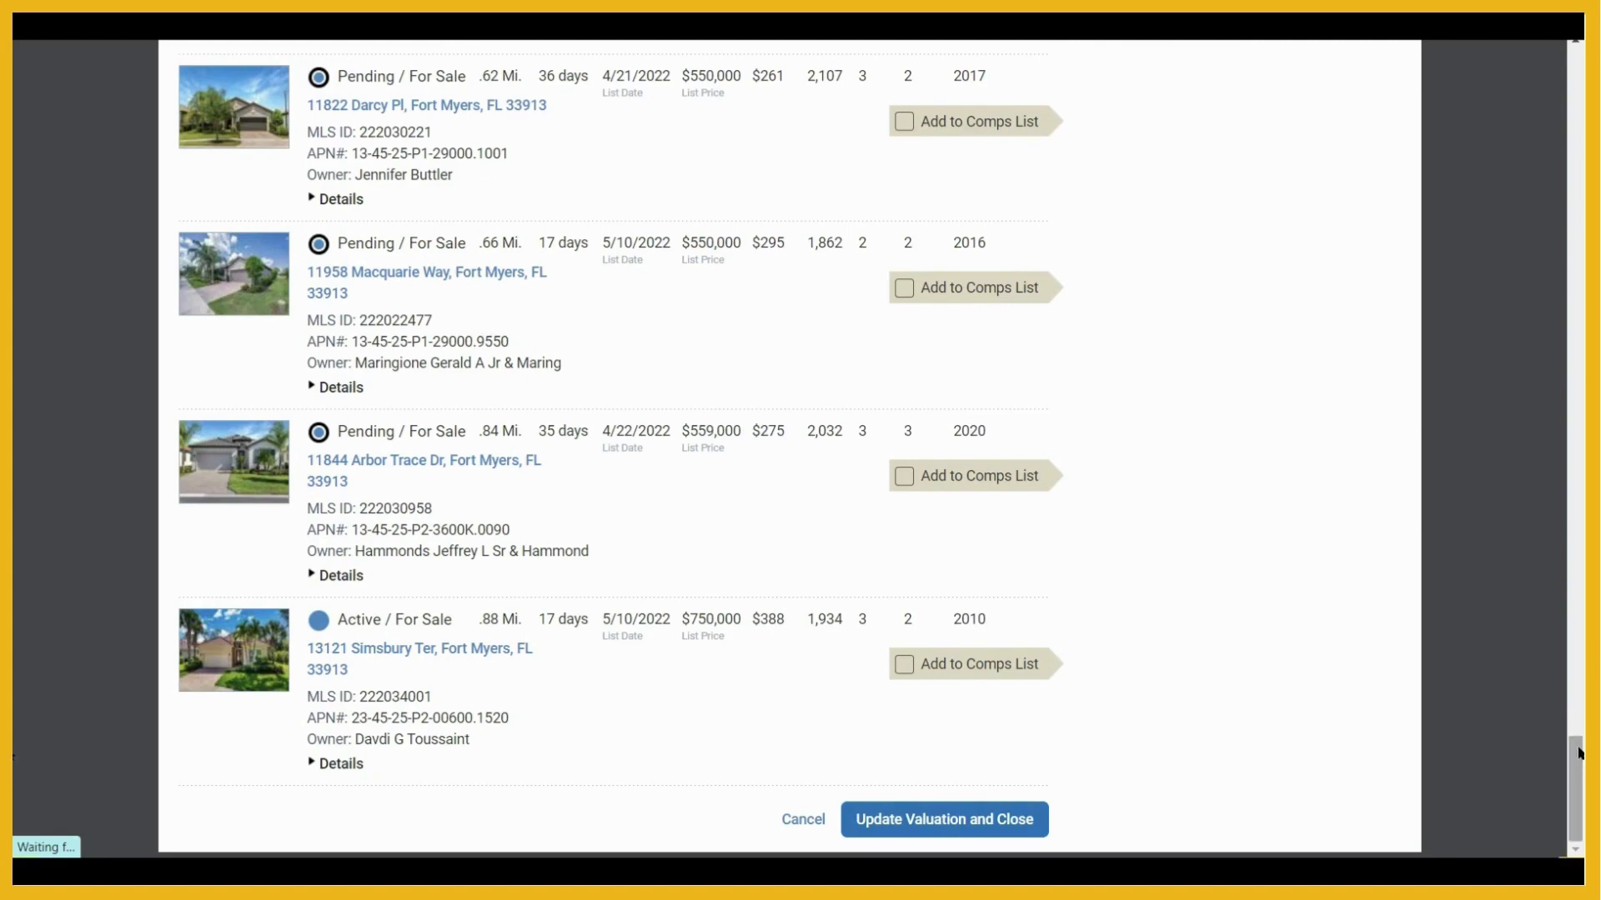
left_click_drag(1578, 753, 1562, 263)
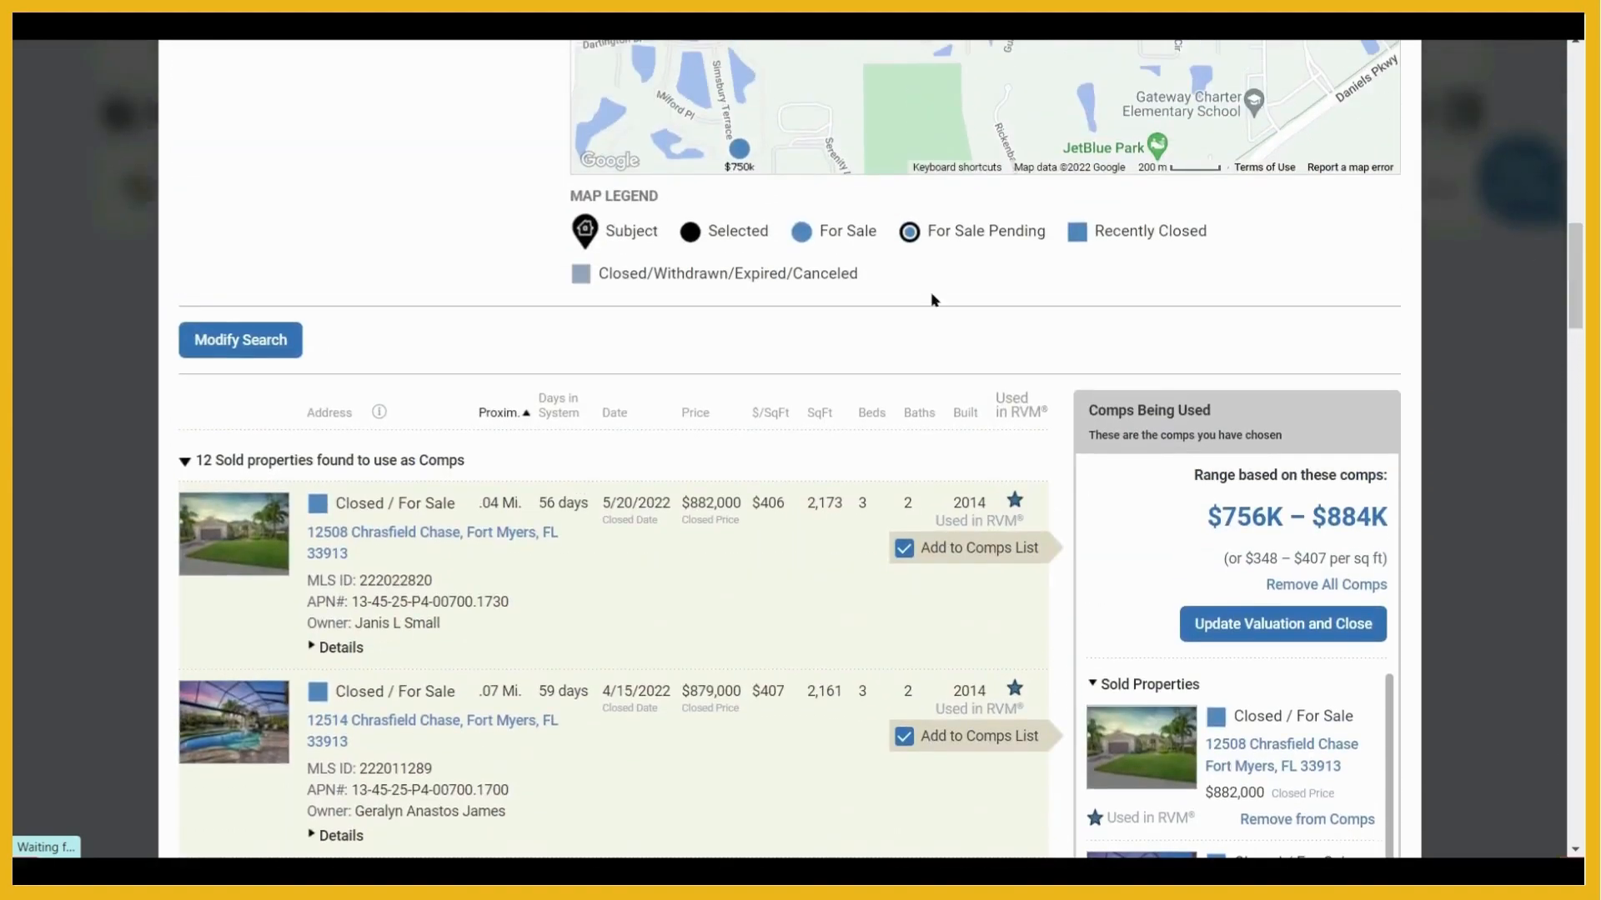
left_click(245, 357)
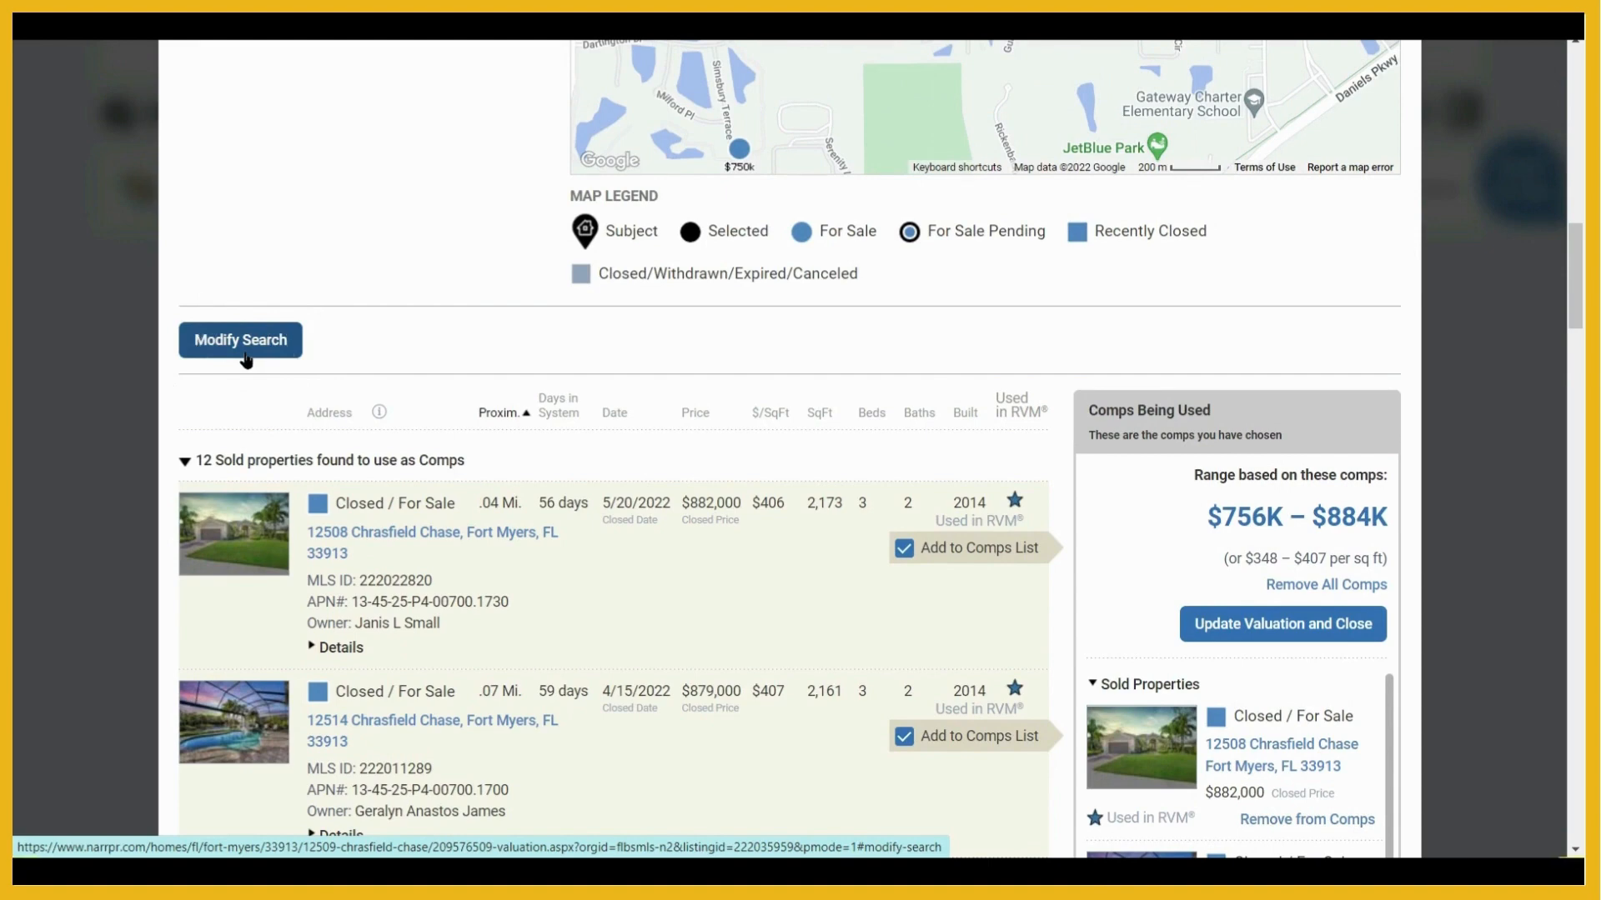
left_click_drag(1572, 258, 1578, 803)
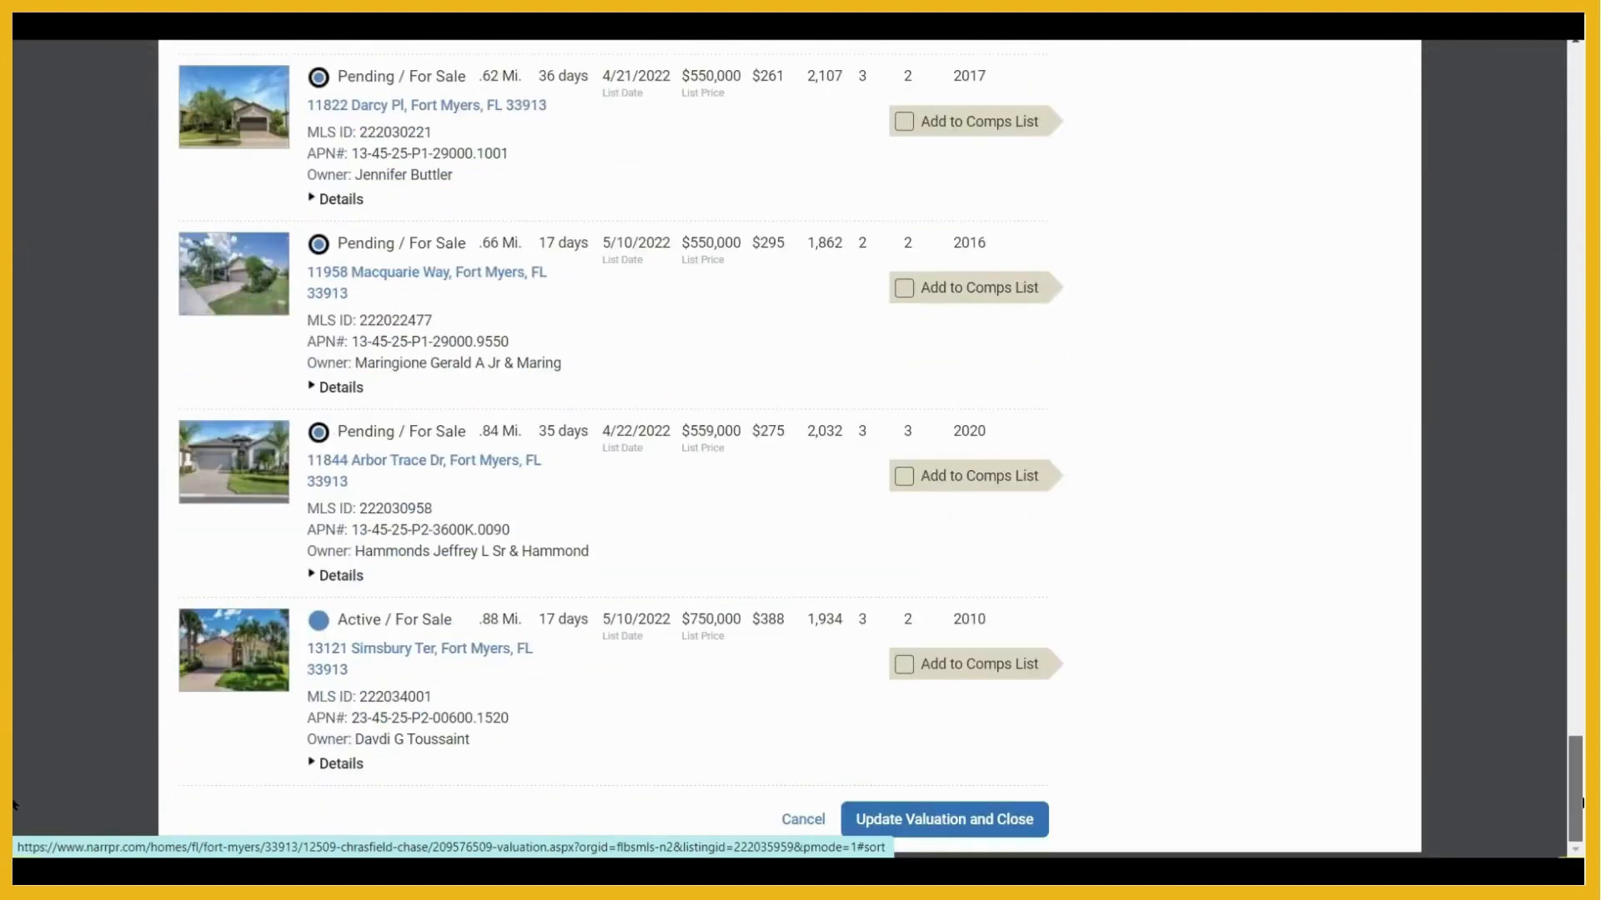
left_click(903, 664)
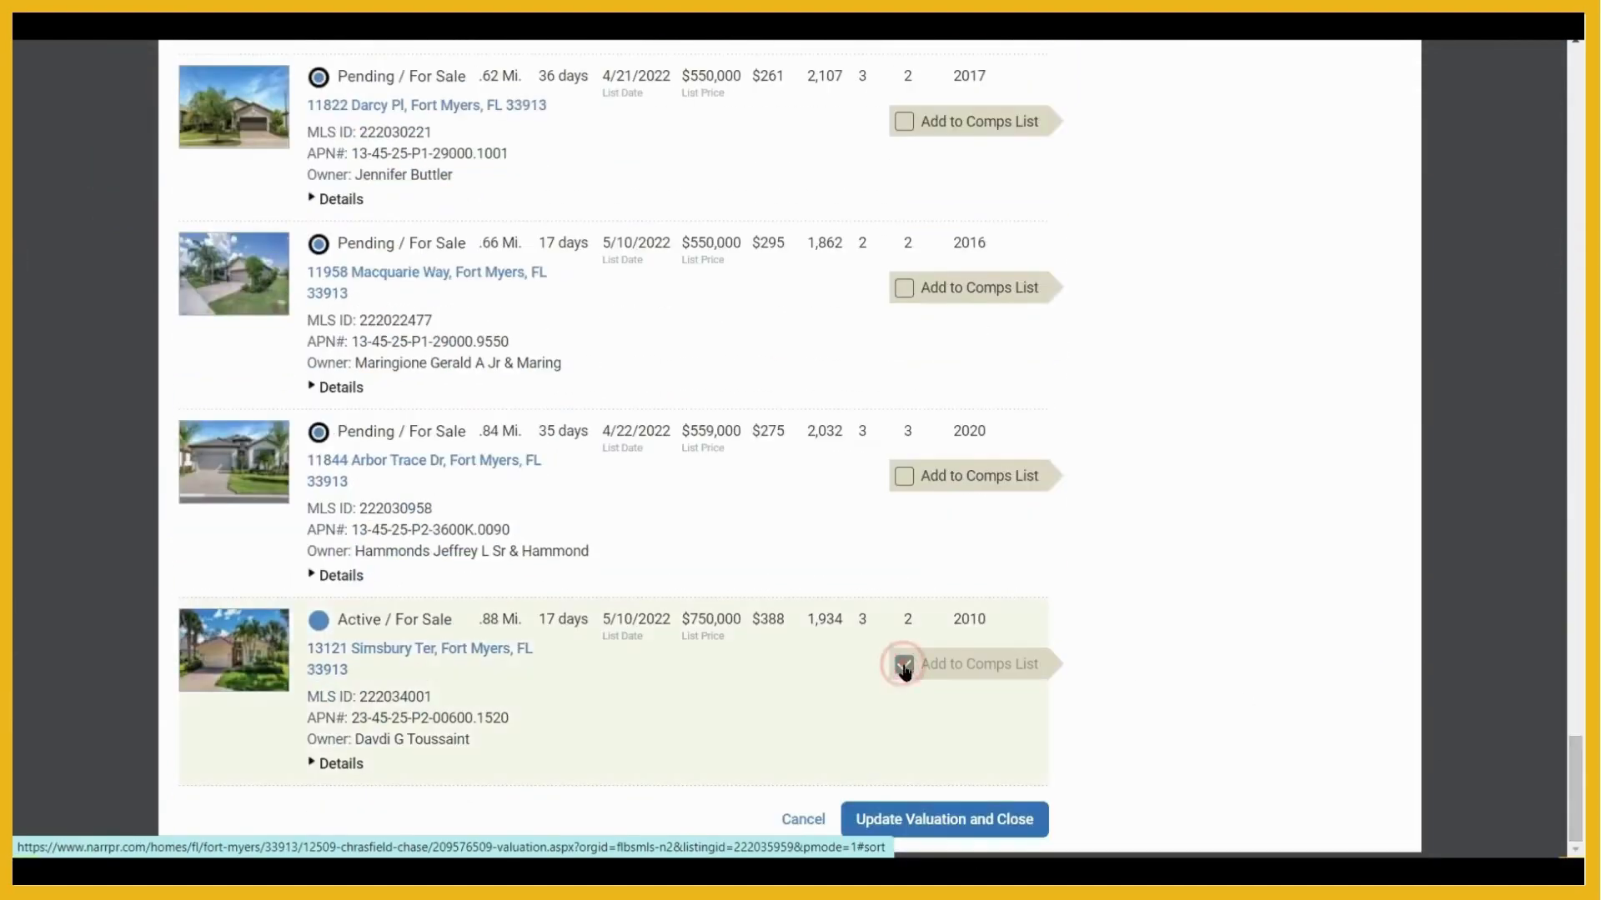
left_click(920, 827)
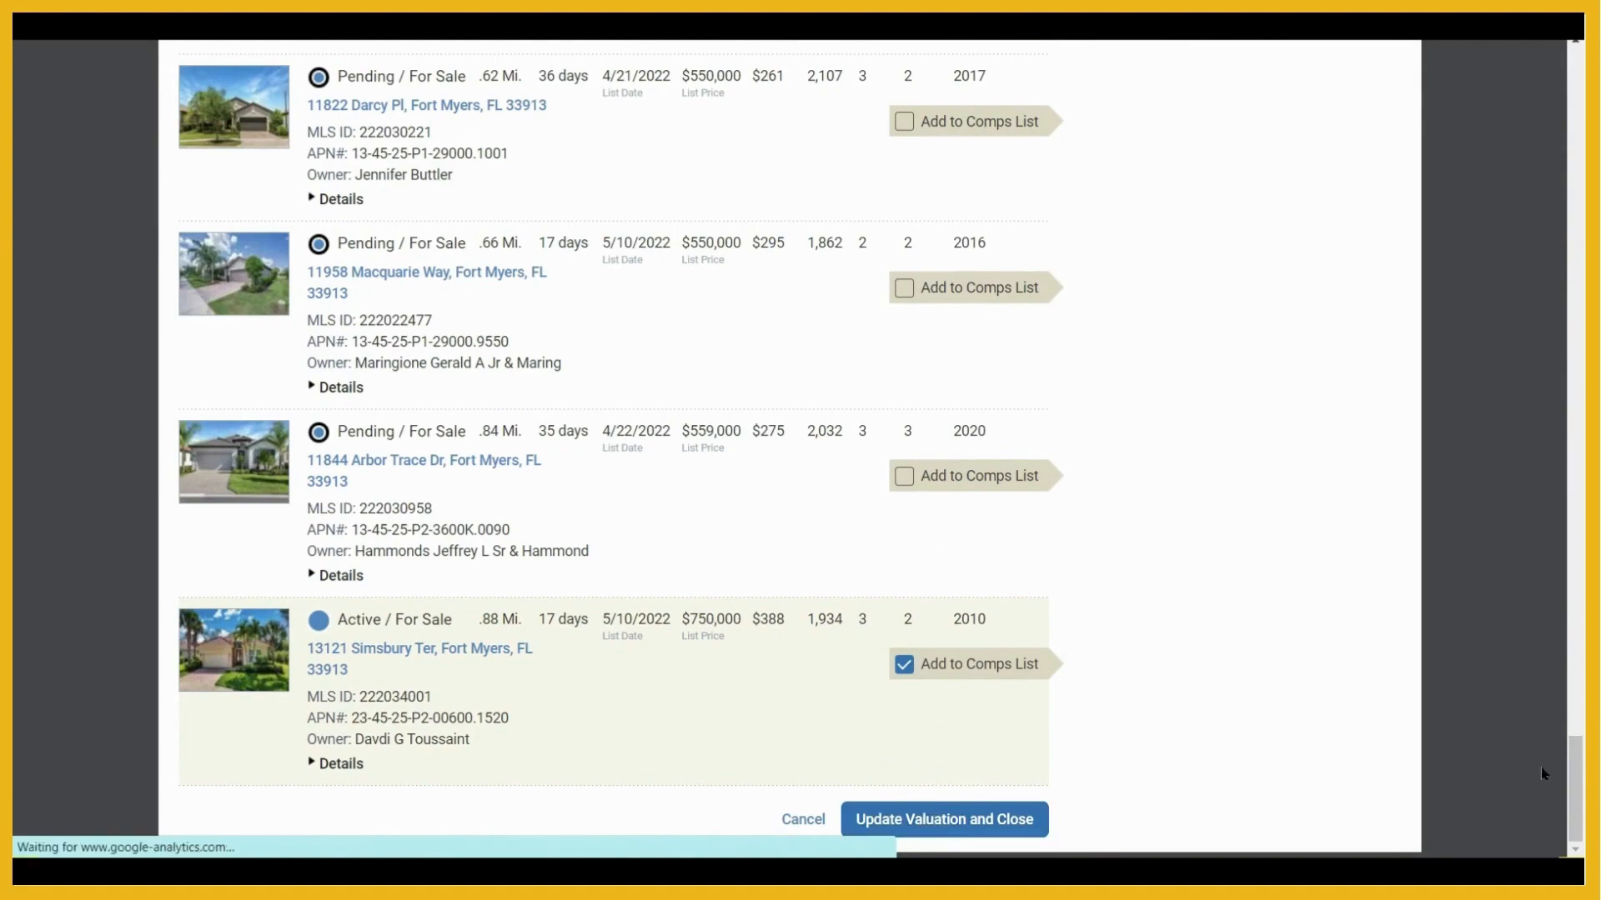
Step: Review the chosen comps and their value range, along with the options to remove comps or update the valuation
left_click_drag(1575, 767, 1547, 298)
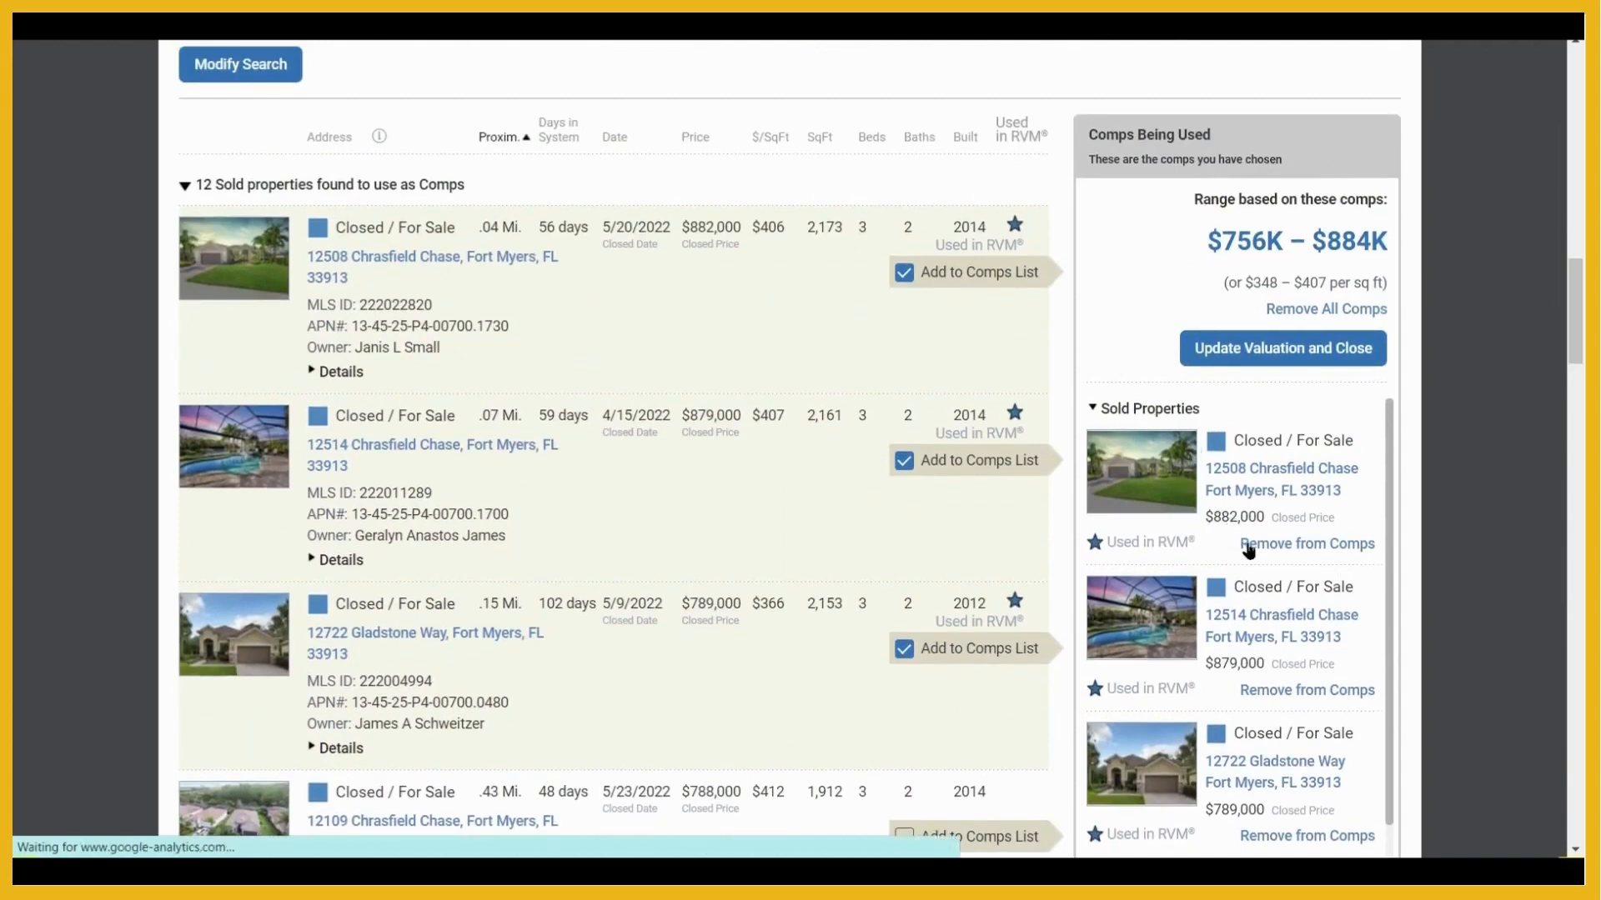
left_click(1286, 544)
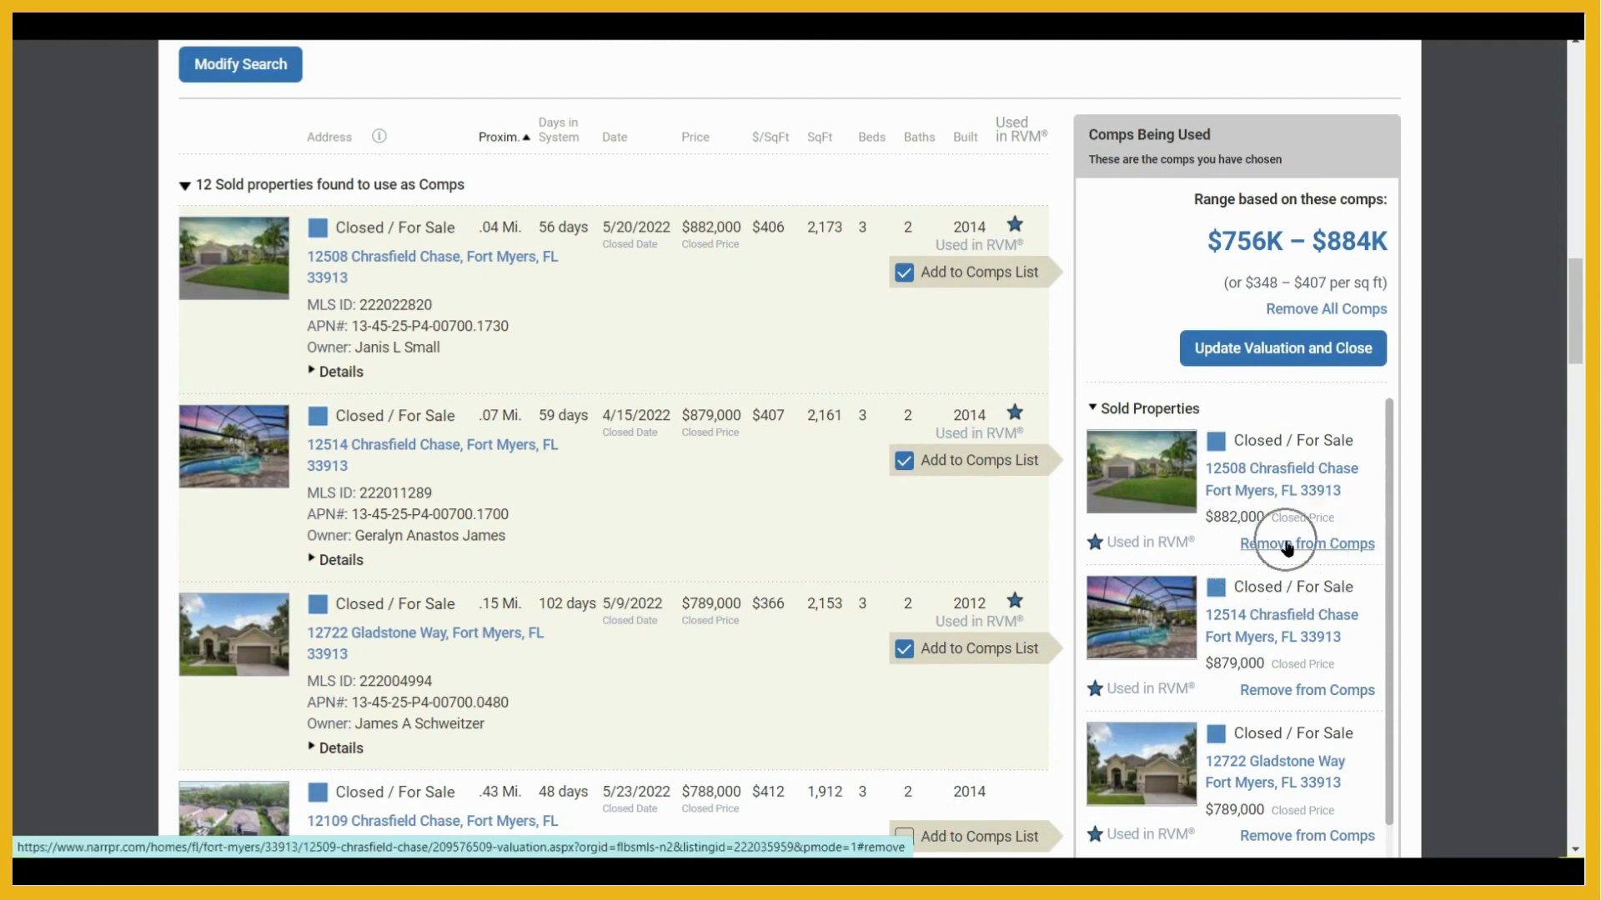
left_click(1321, 310)
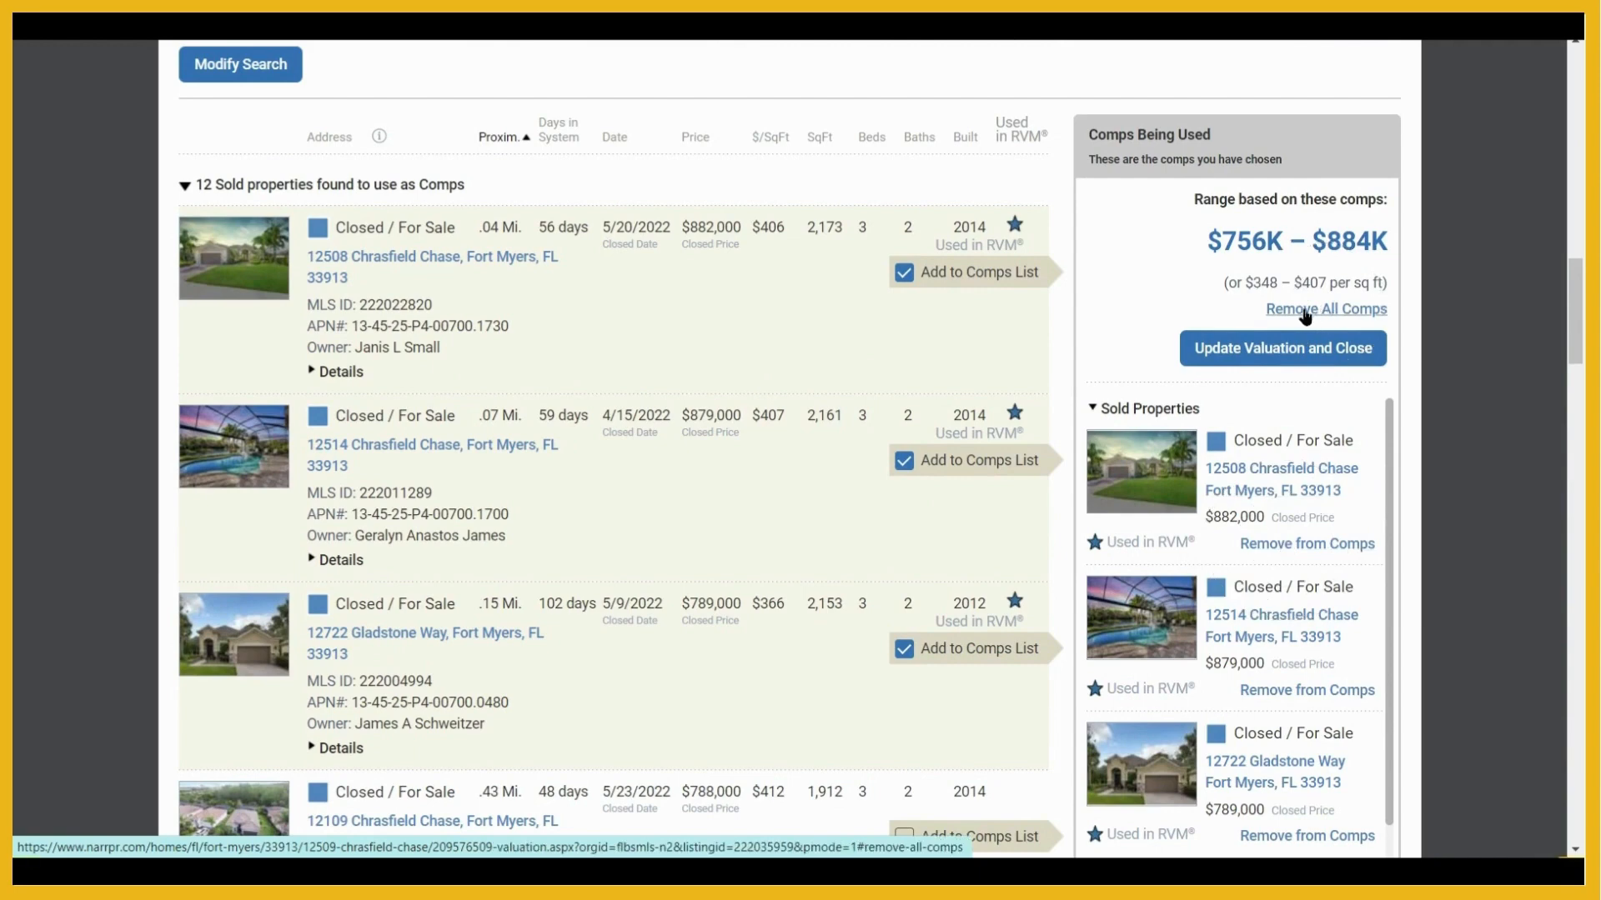
left_click(1291, 365)
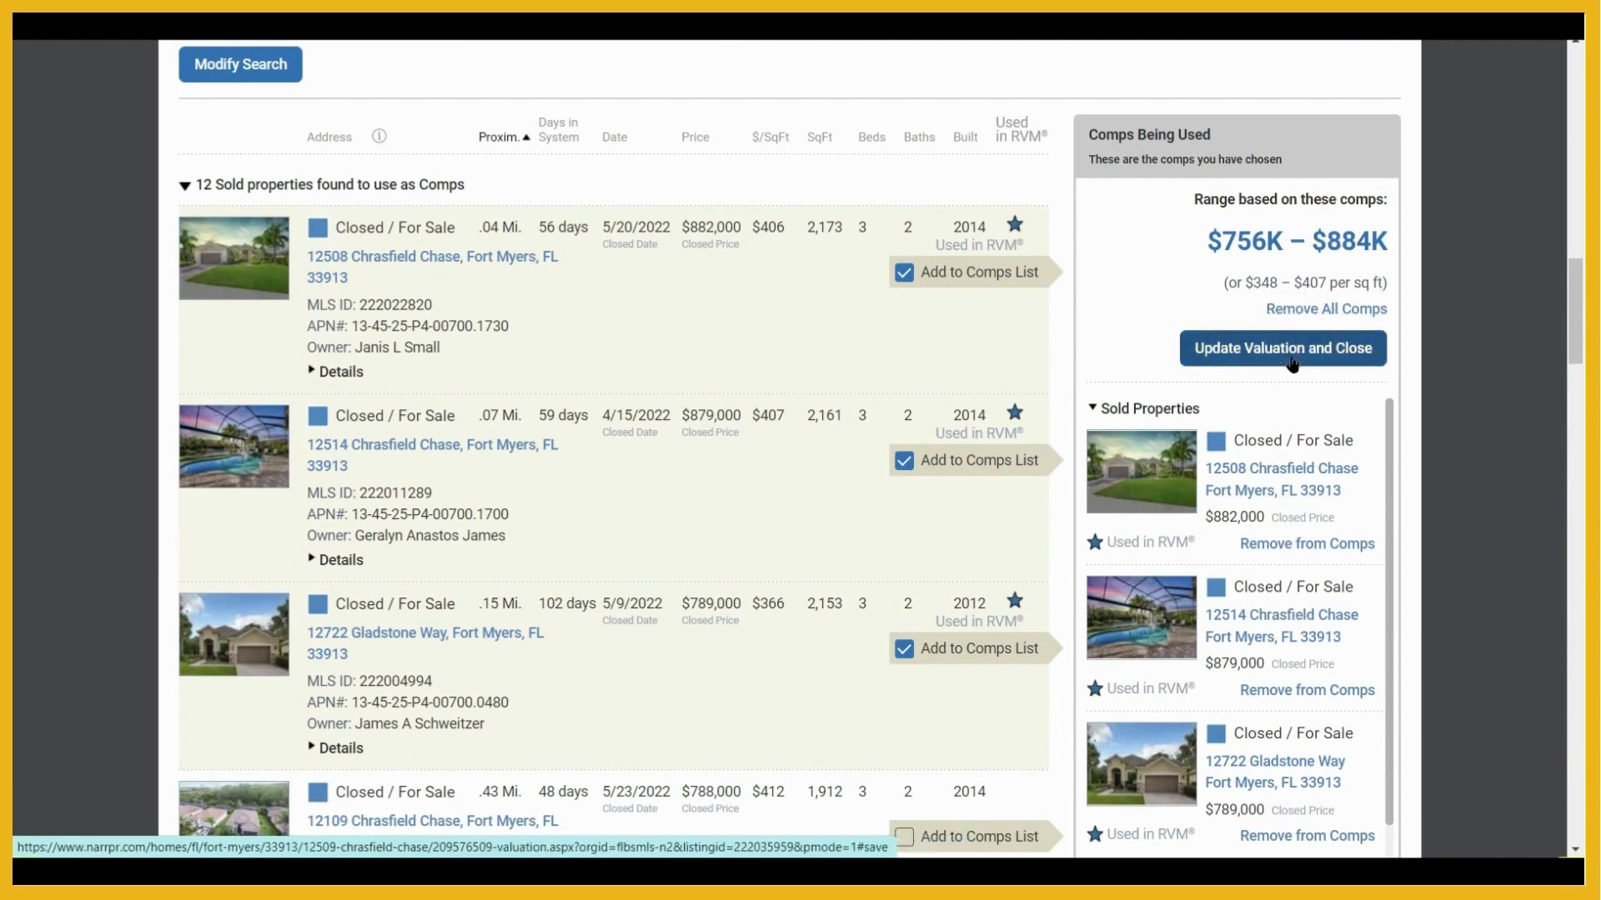
Step: Update the valuation with the chosen comps, and move the first comp being rated, closed at $879,000, to 4th in the report order
left_click(1291, 358)
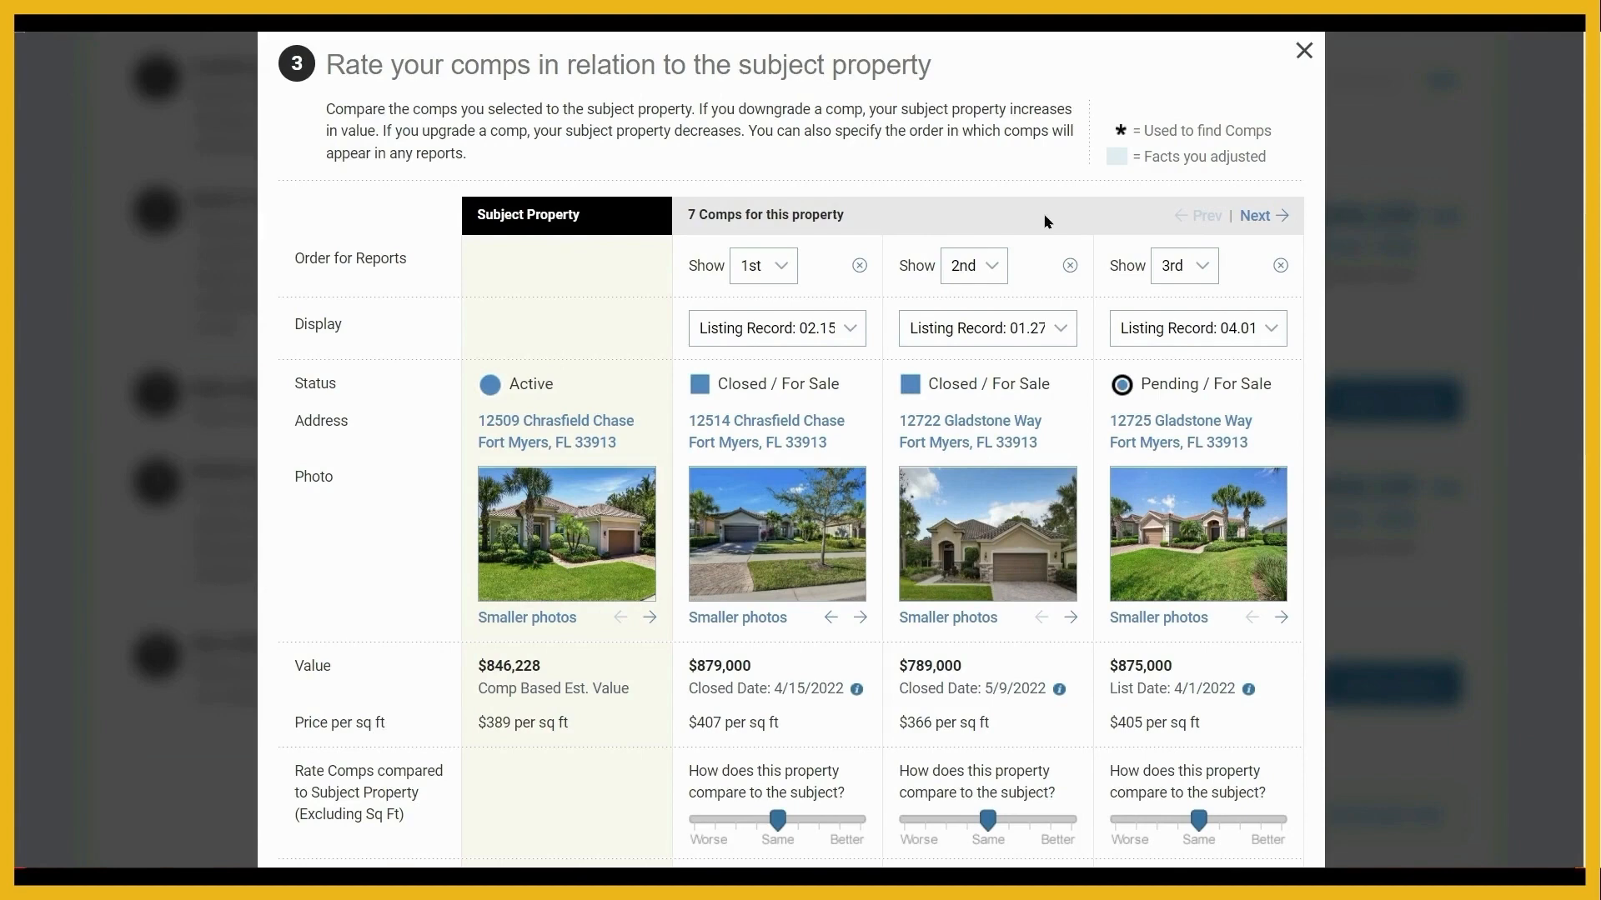
left_click(781, 275)
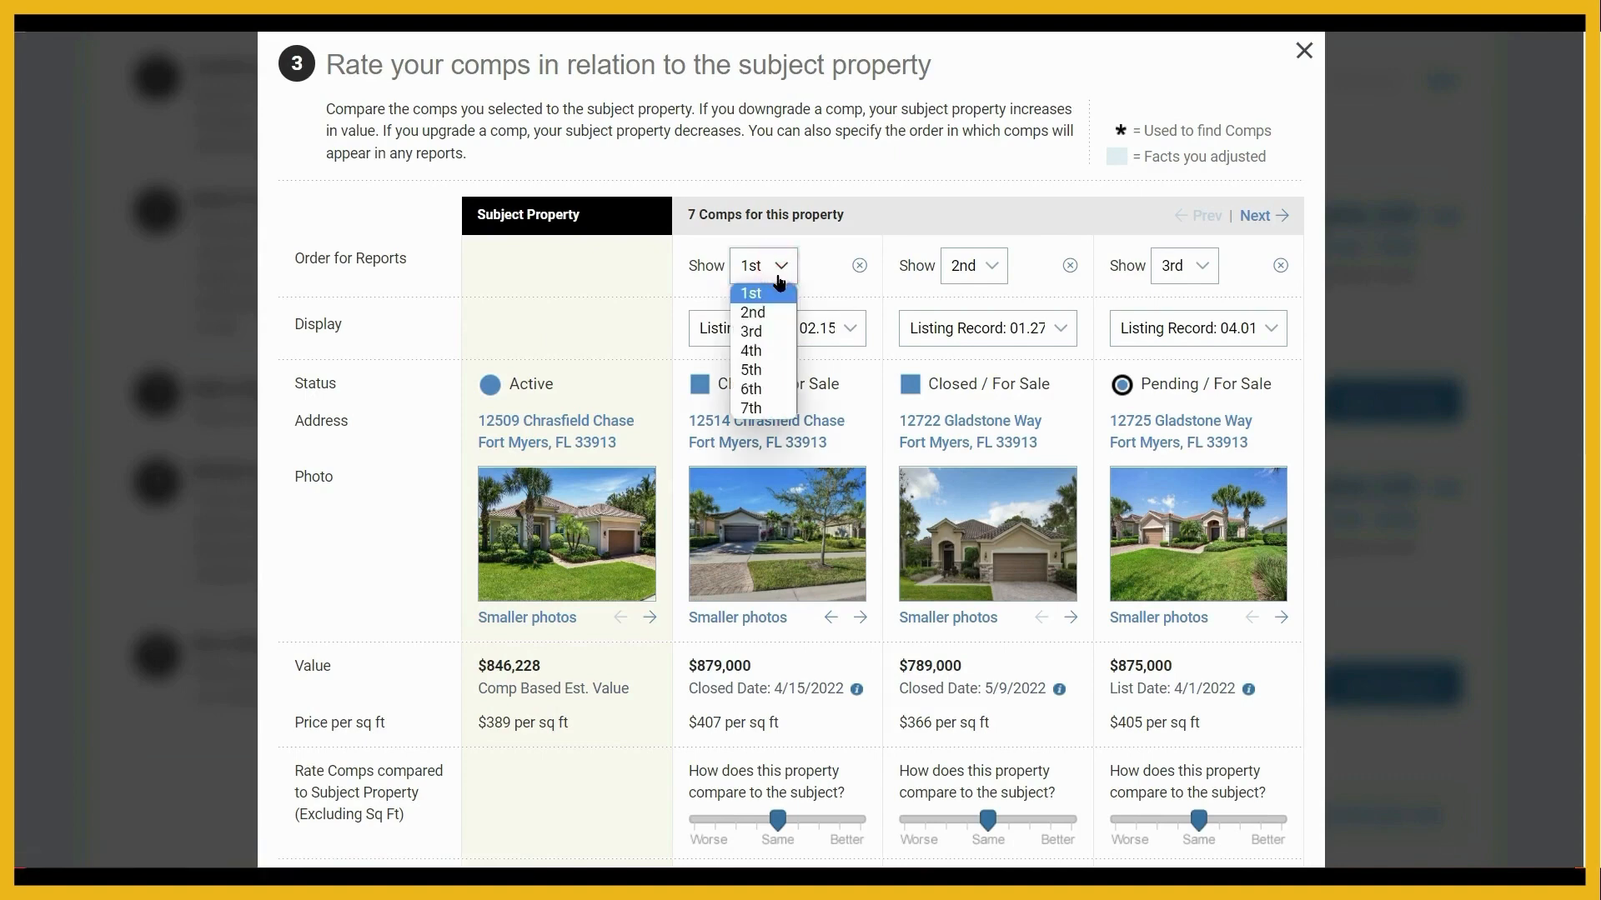
left_click(767, 359)
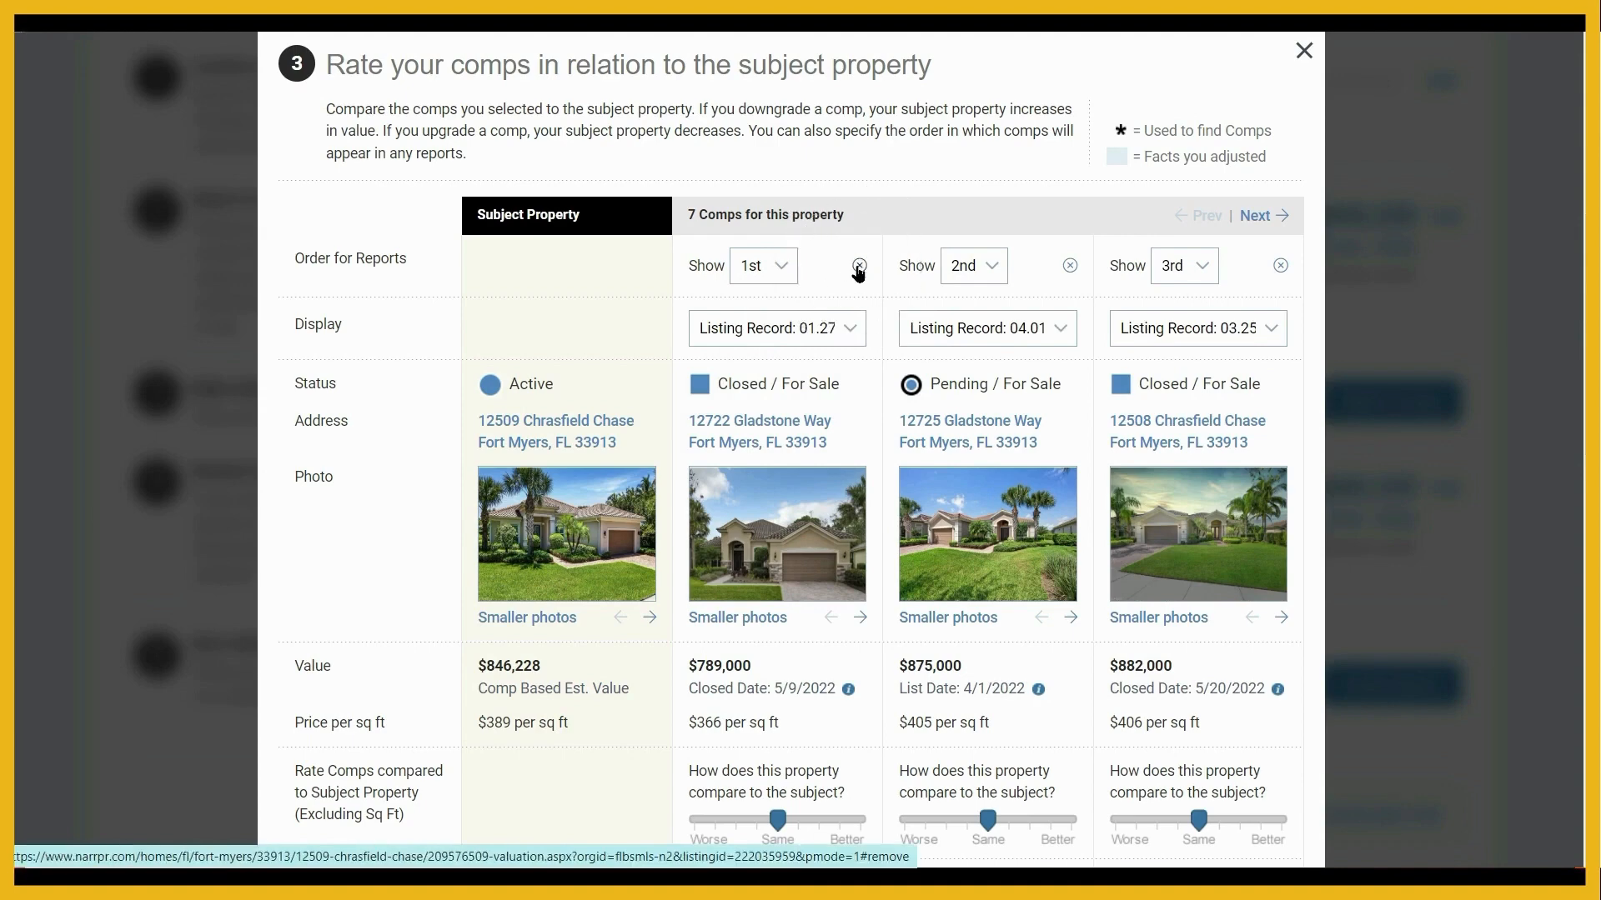
Step: Try the smaller photo size on the next set of comps, restore bigger photos, and advance the 6th comp to its next photo
left_click(1255, 216)
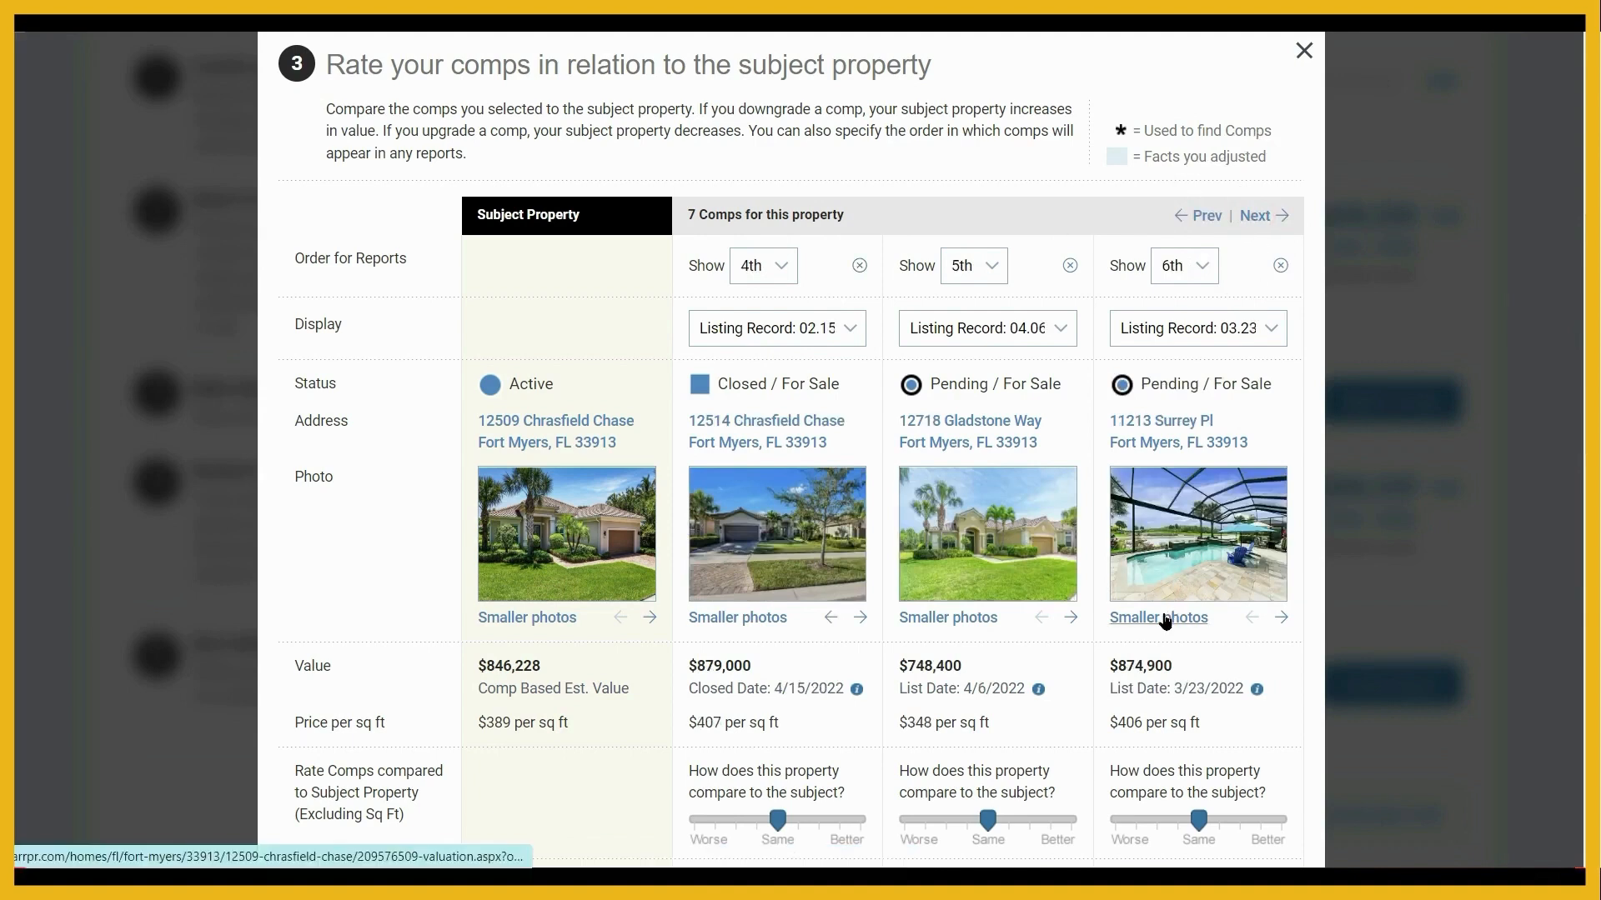
left_click(1165, 619)
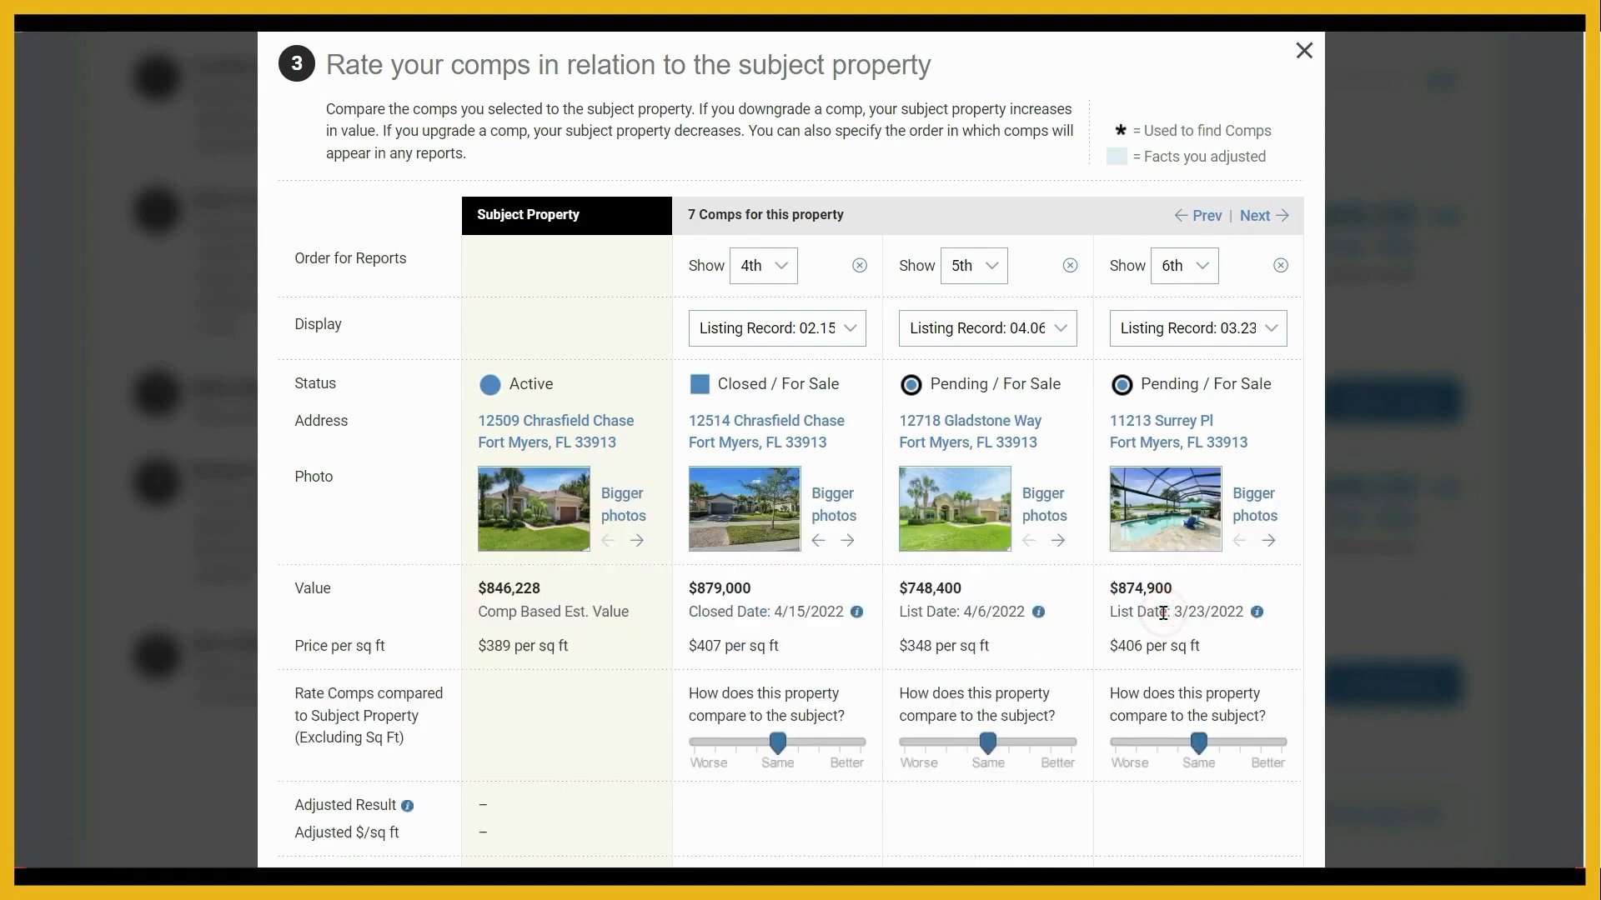
left_click(1255, 515)
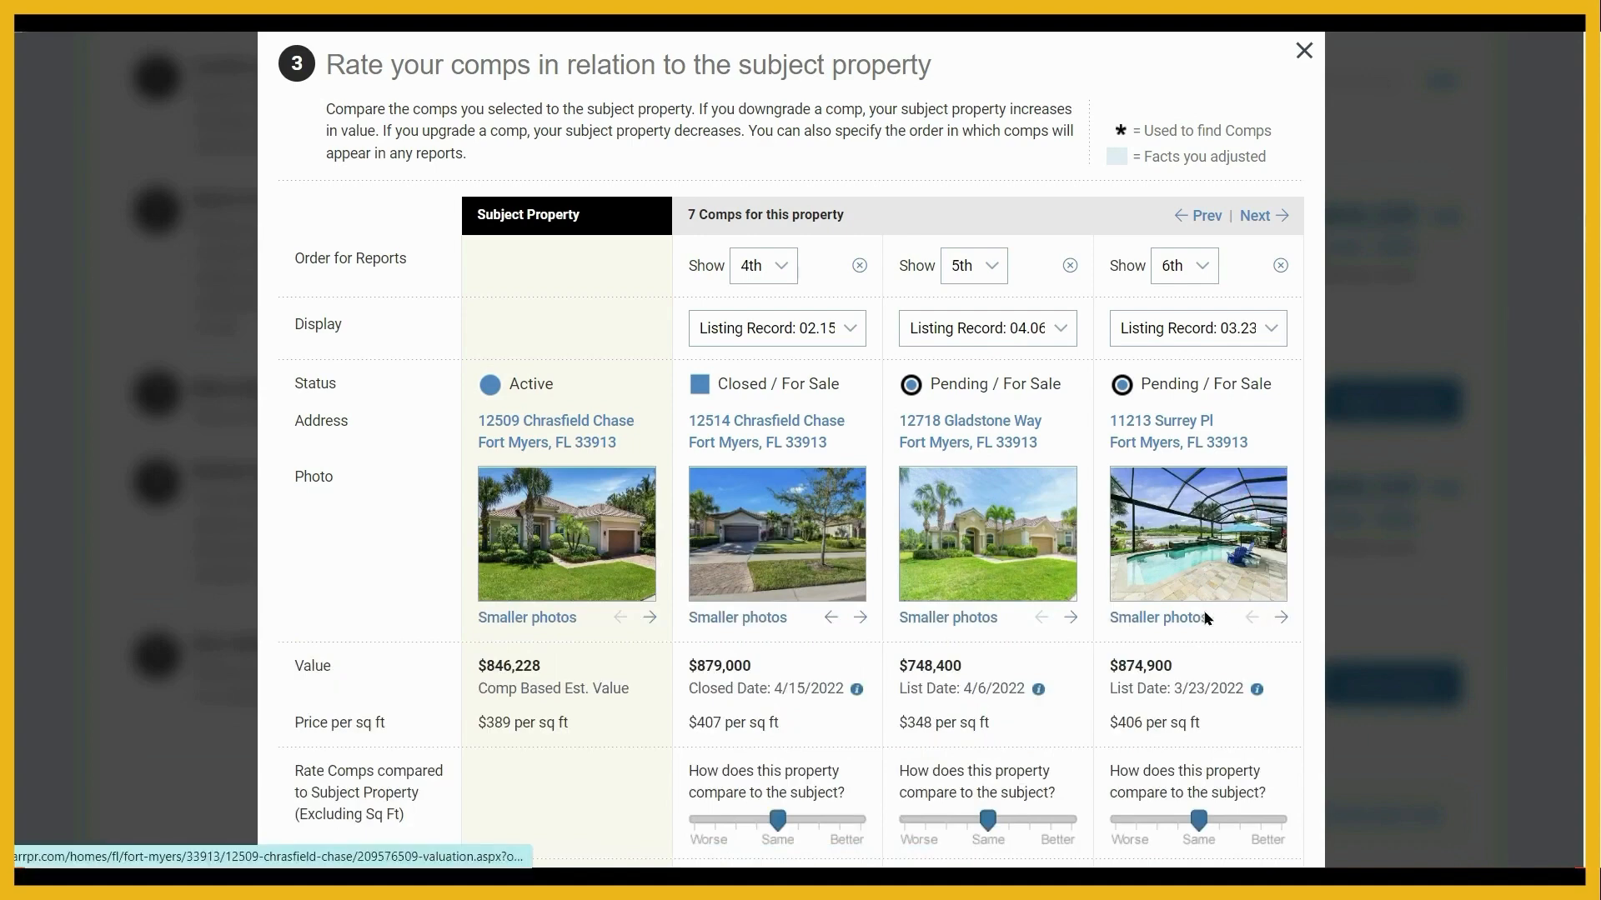
left_click(1280, 617)
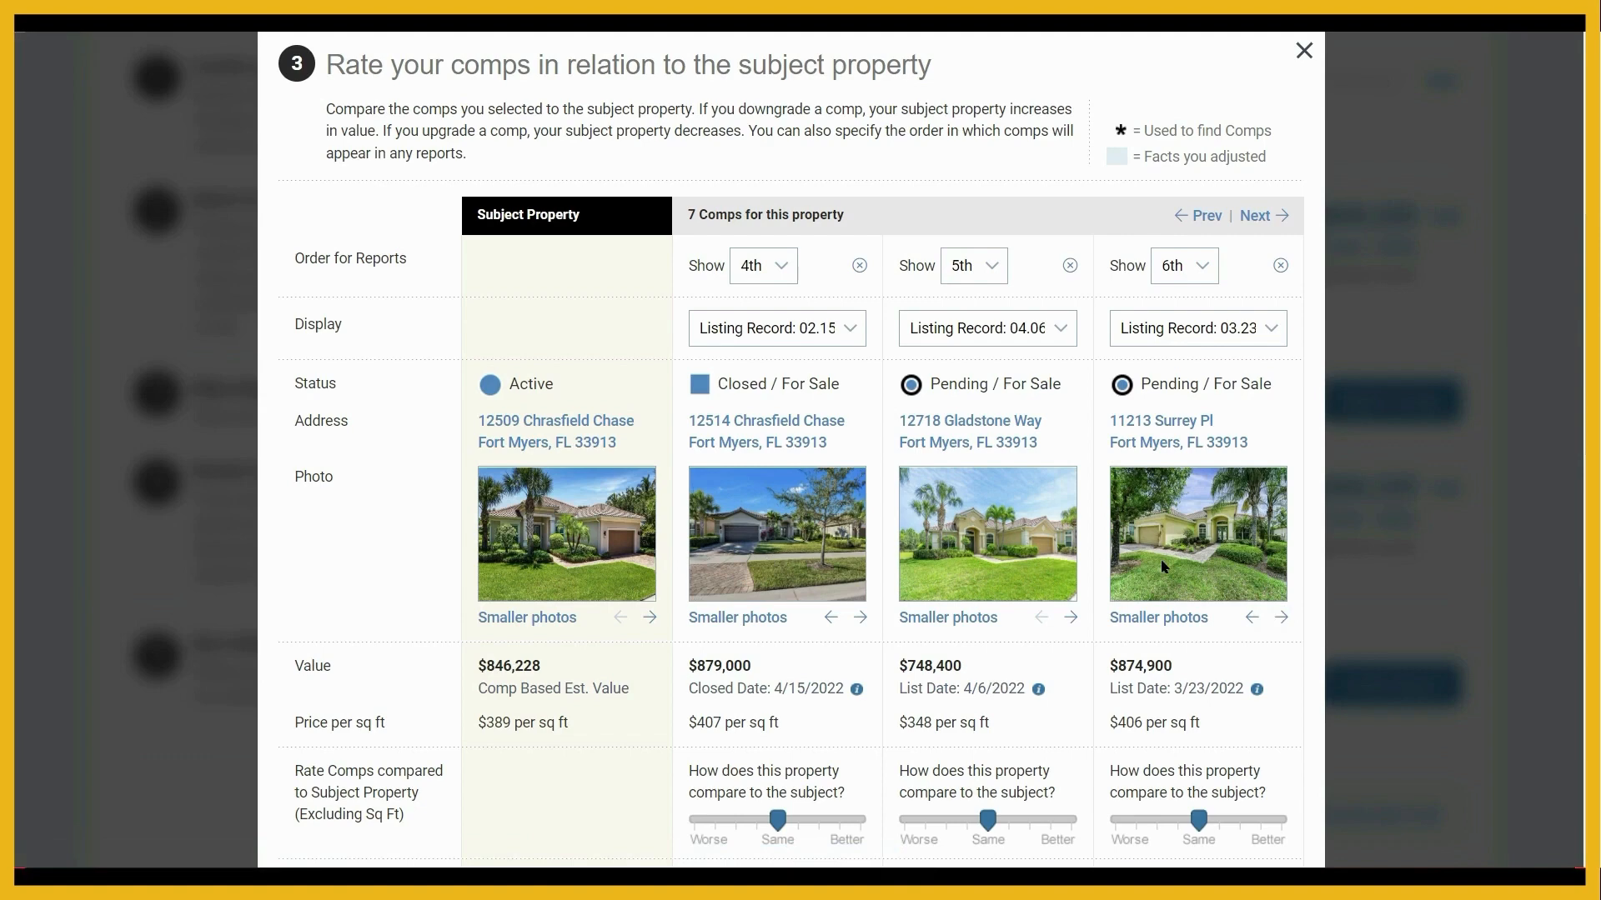
Step: Look through the remaining comps up to the 7th and return to the first three
left_click(1263, 216)
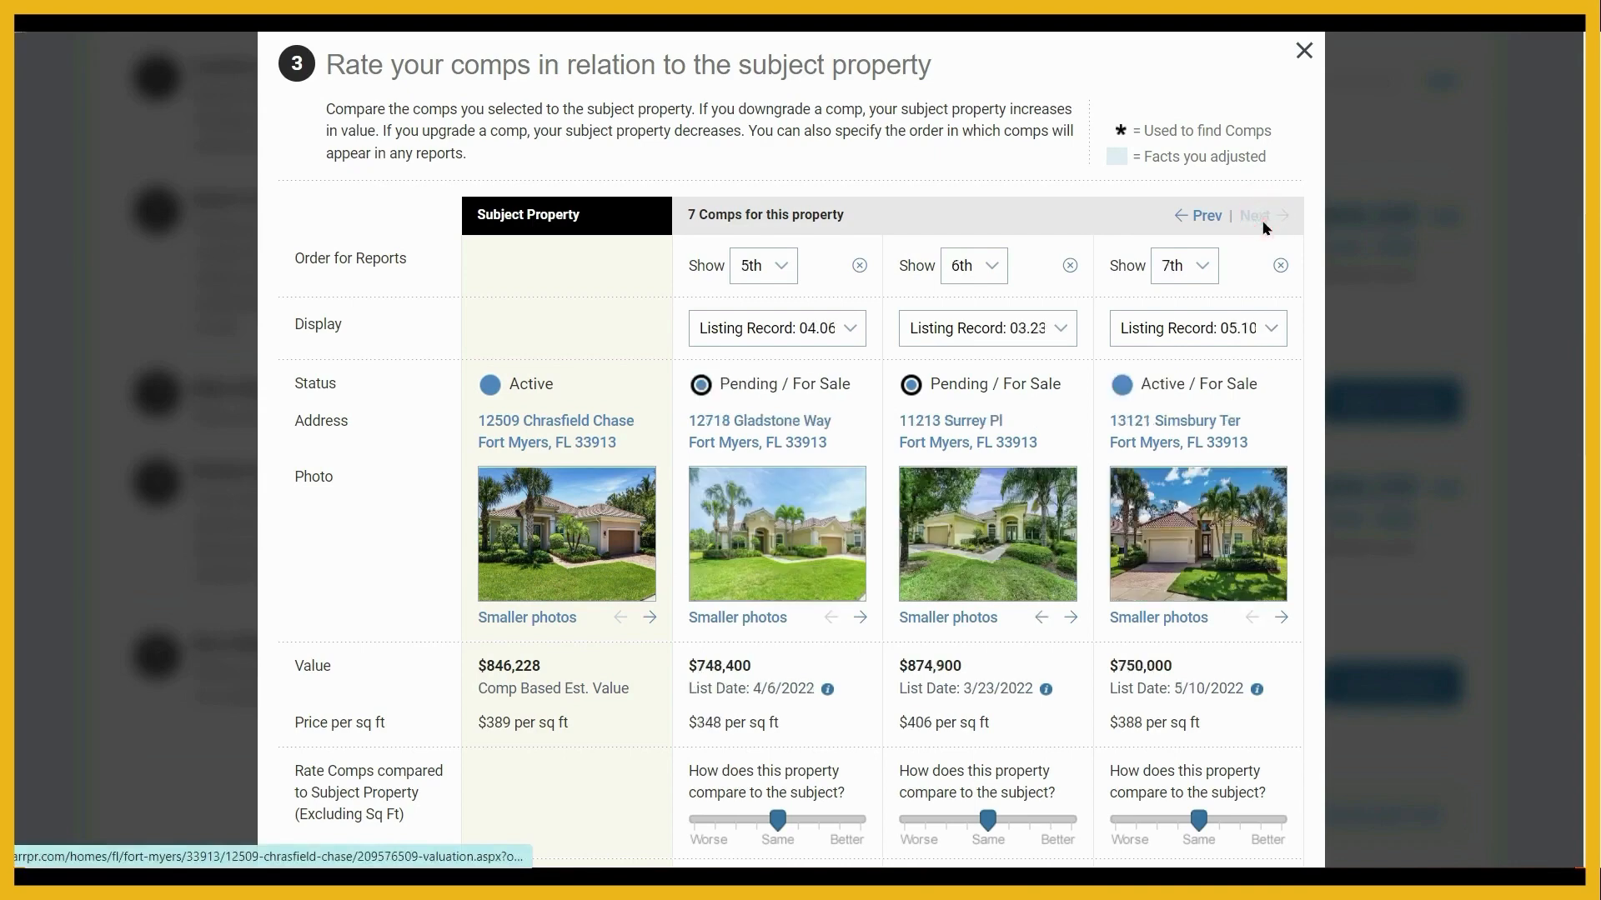
left_click(1198, 216)
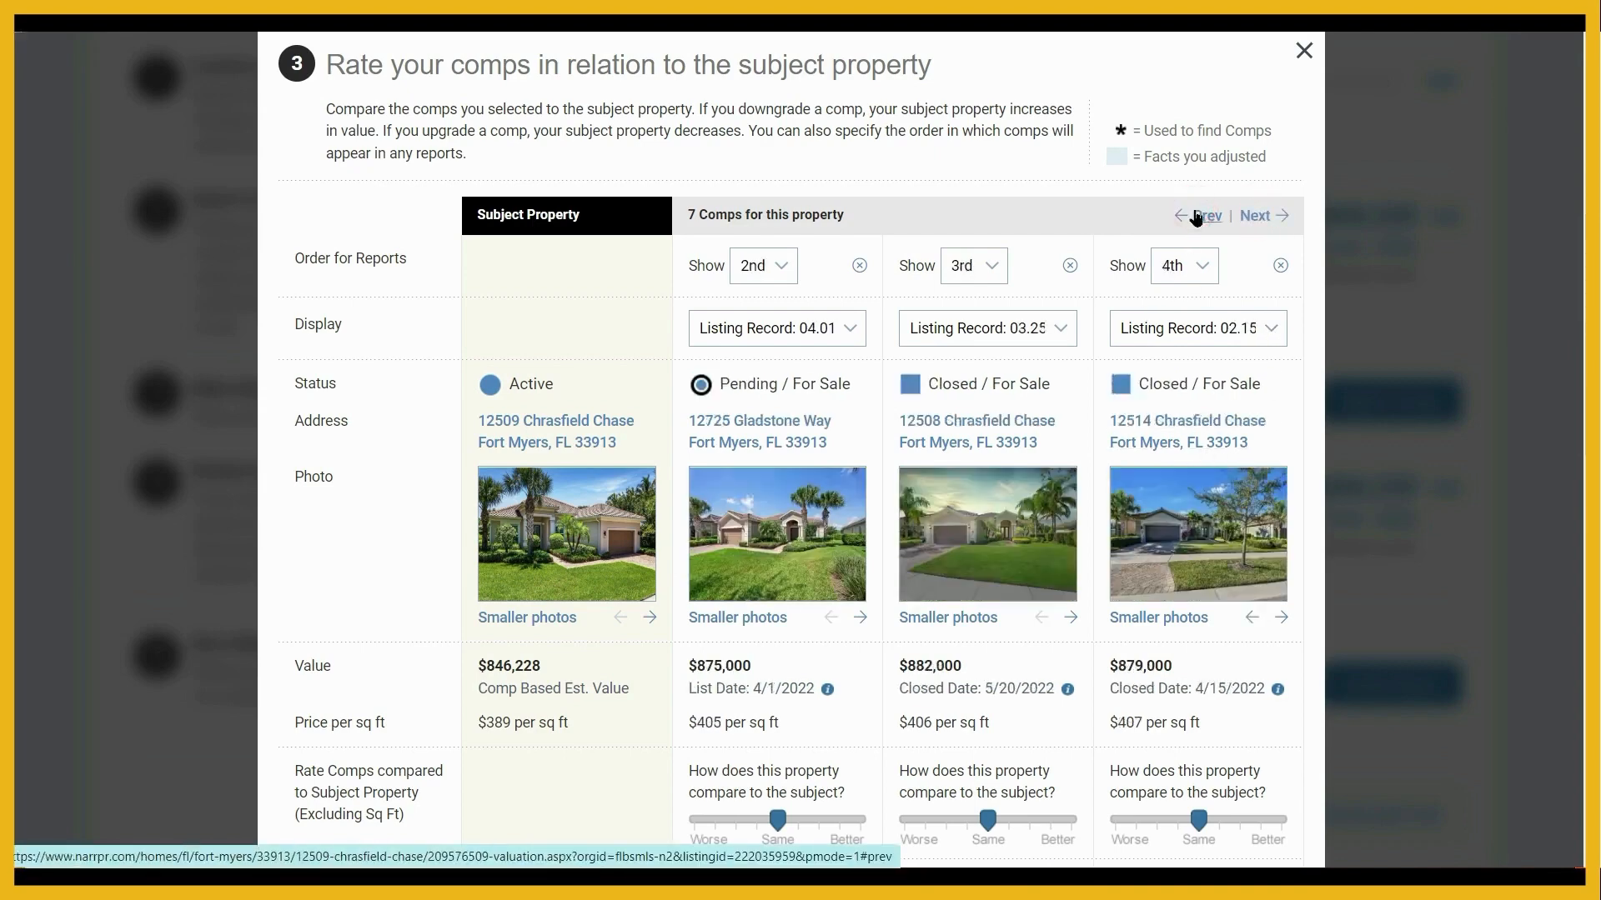
left_click(1197, 216)
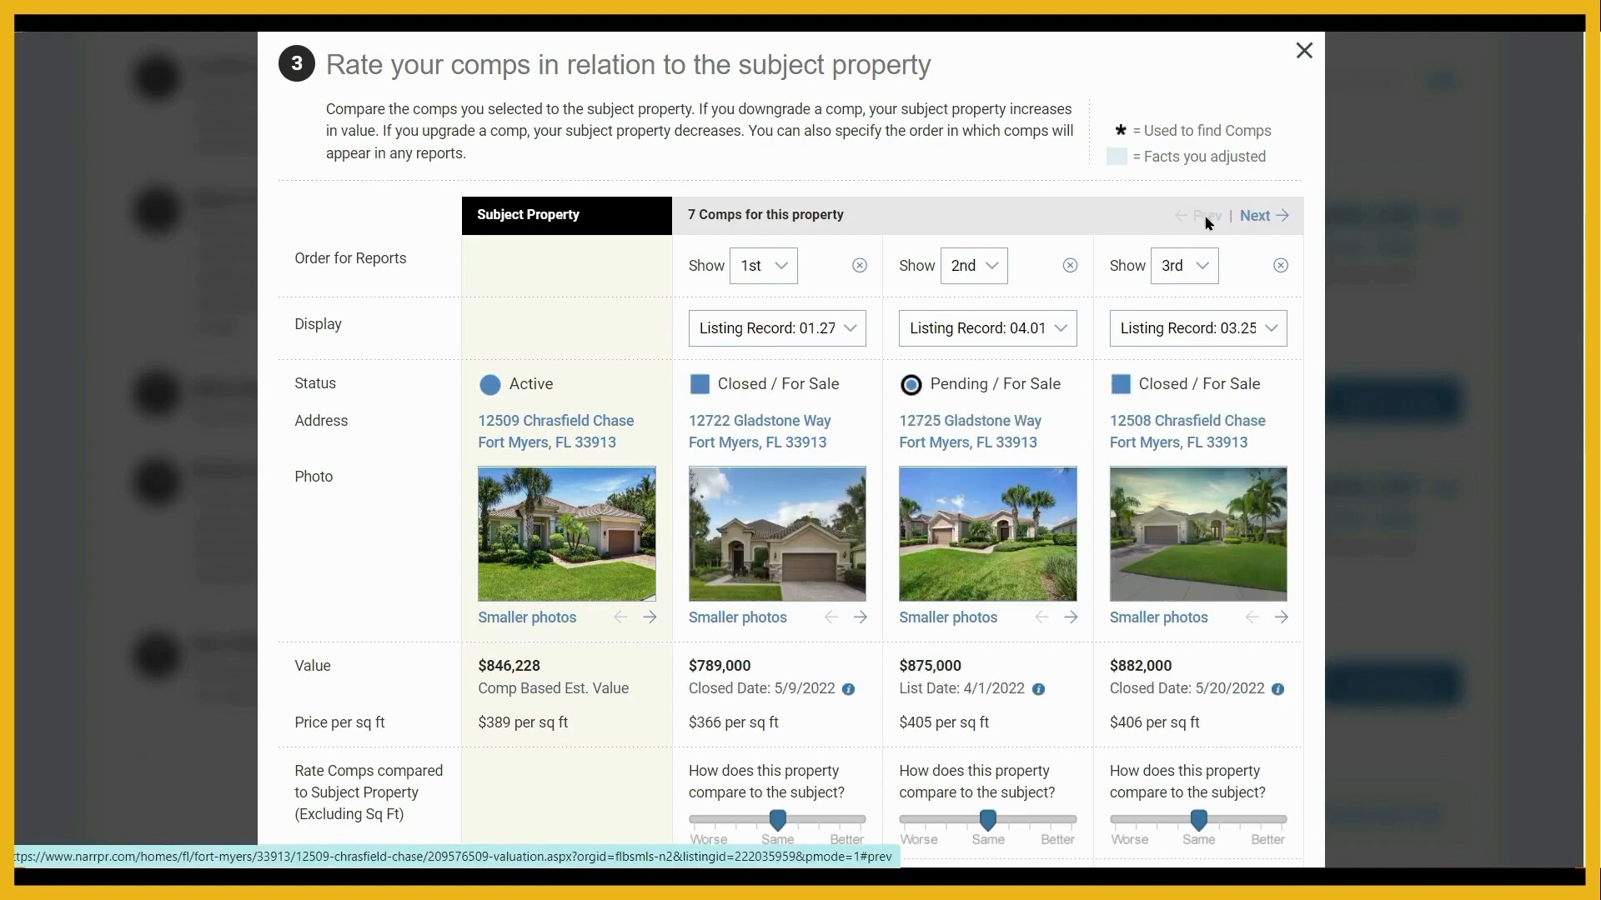
Step: Try rating the 1st comp, closed at $789,000, as worse and as better than the subject, and return it to Same
left_click_drag(1589, 210, 1589, 317)
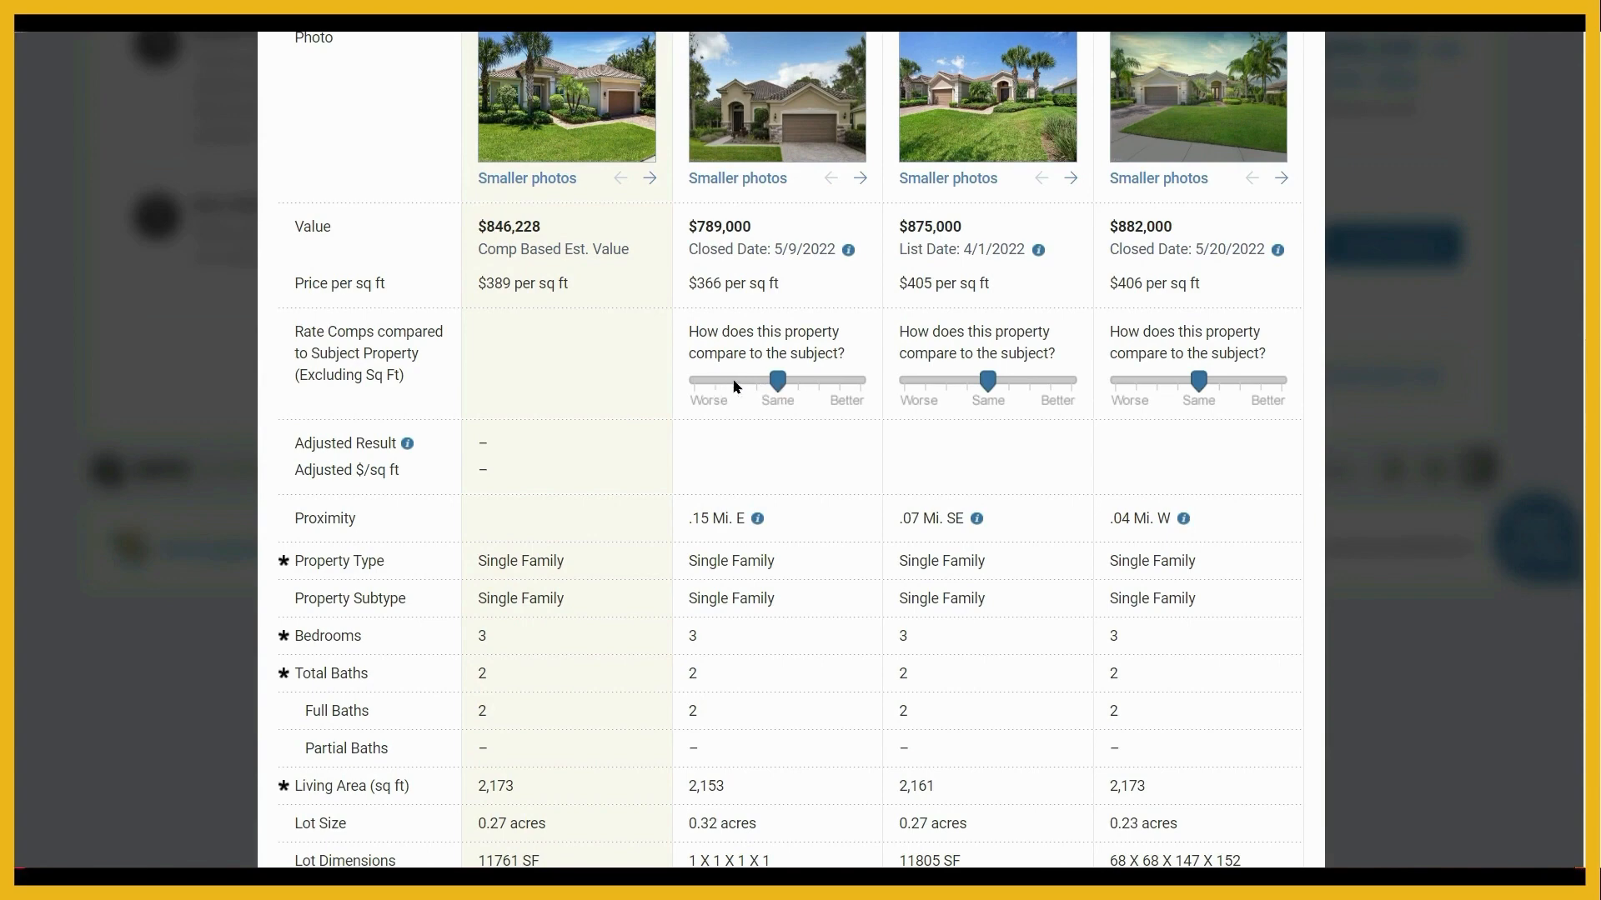
left_click_drag(778, 382, 765, 386)
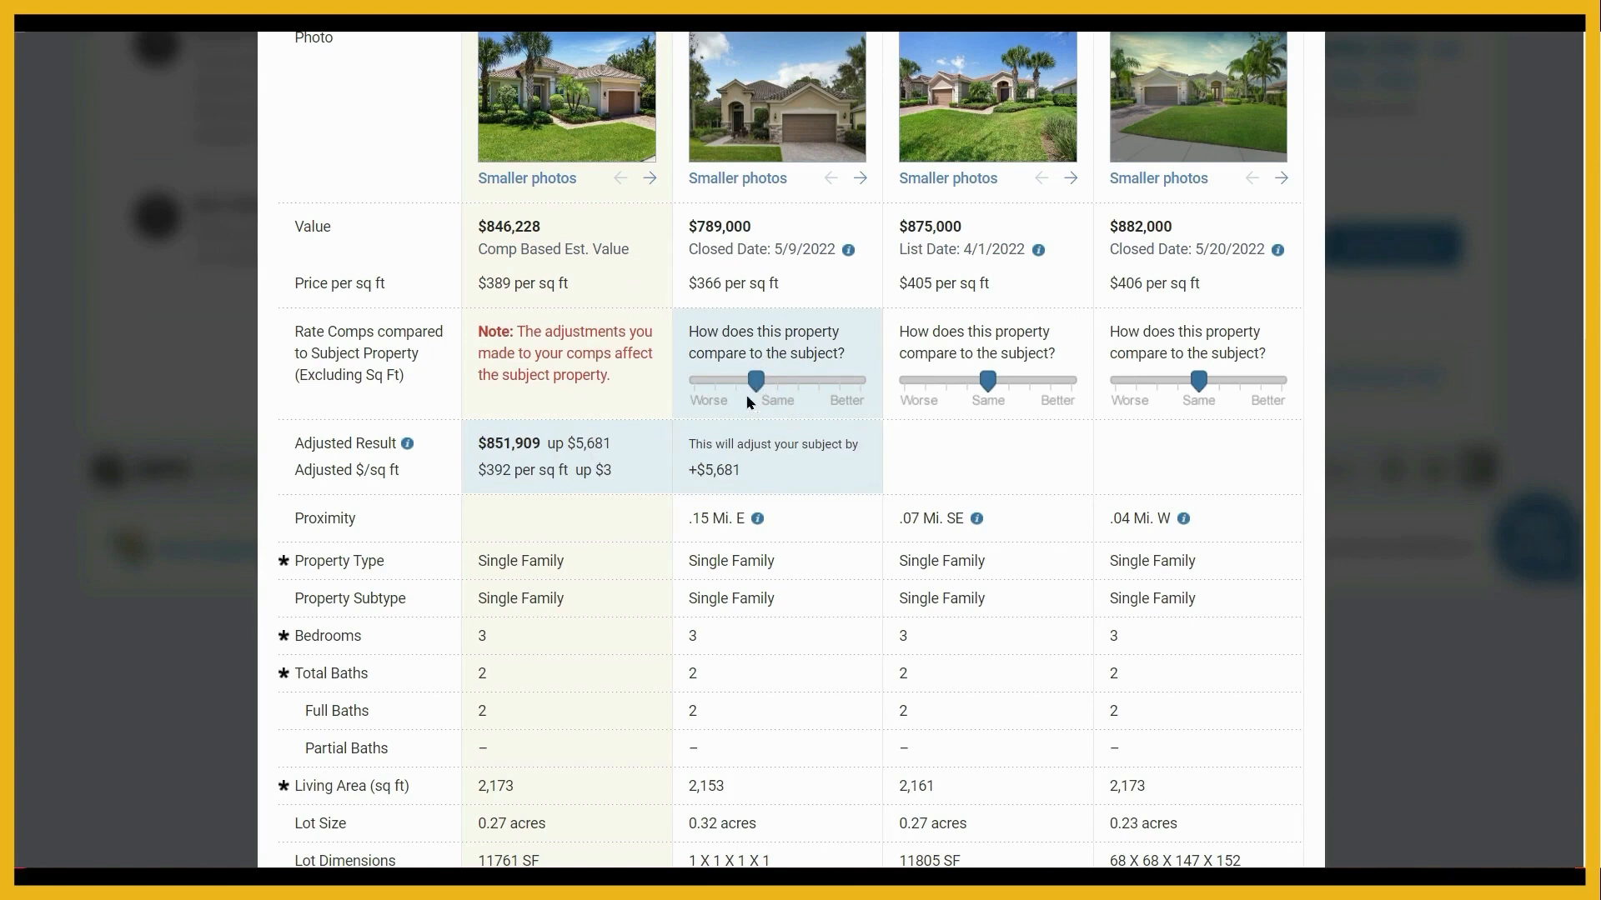
left_click_drag(755, 389, 735, 385)
left_click_drag(736, 383, 775, 383)
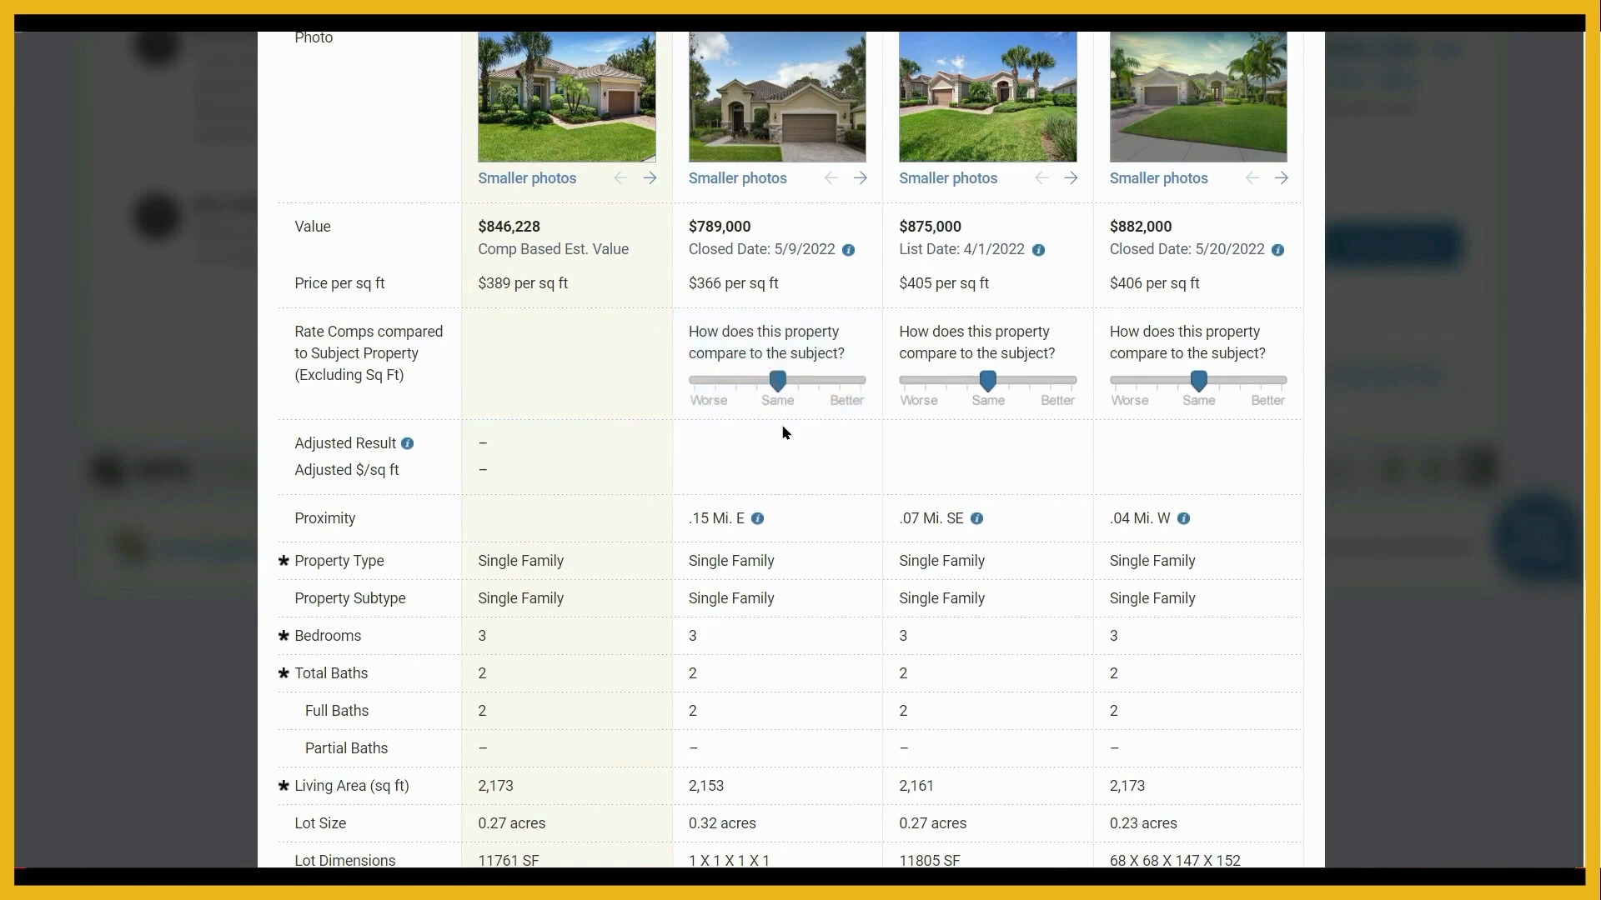
left_click_drag(777, 386, 790, 387)
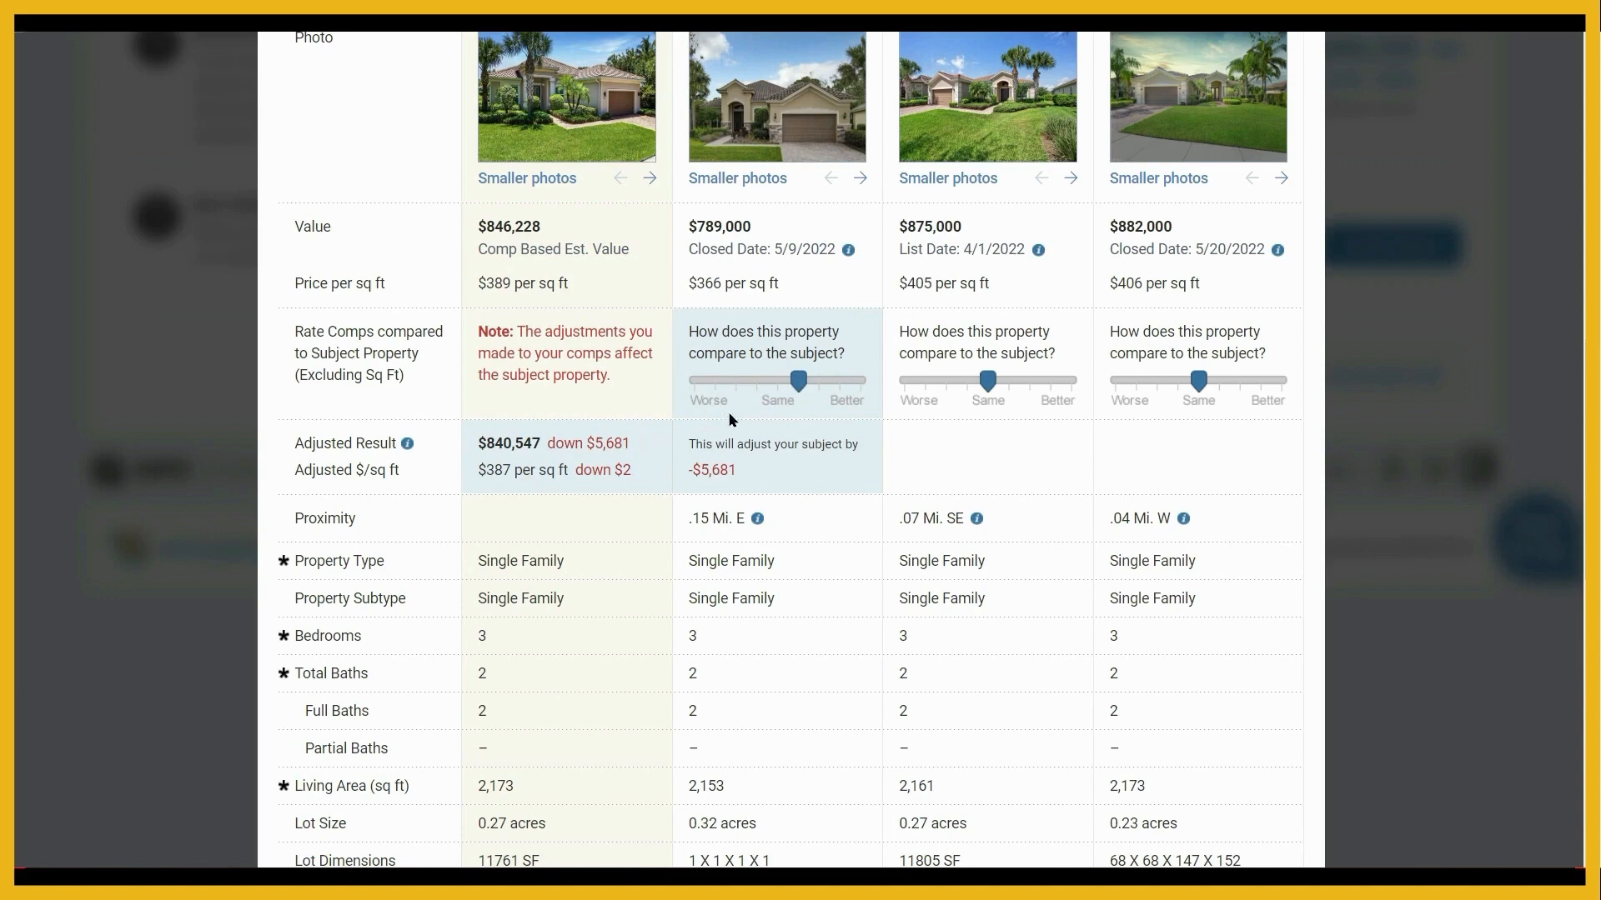
left_click_drag(798, 387, 812, 391)
left_click(794, 401)
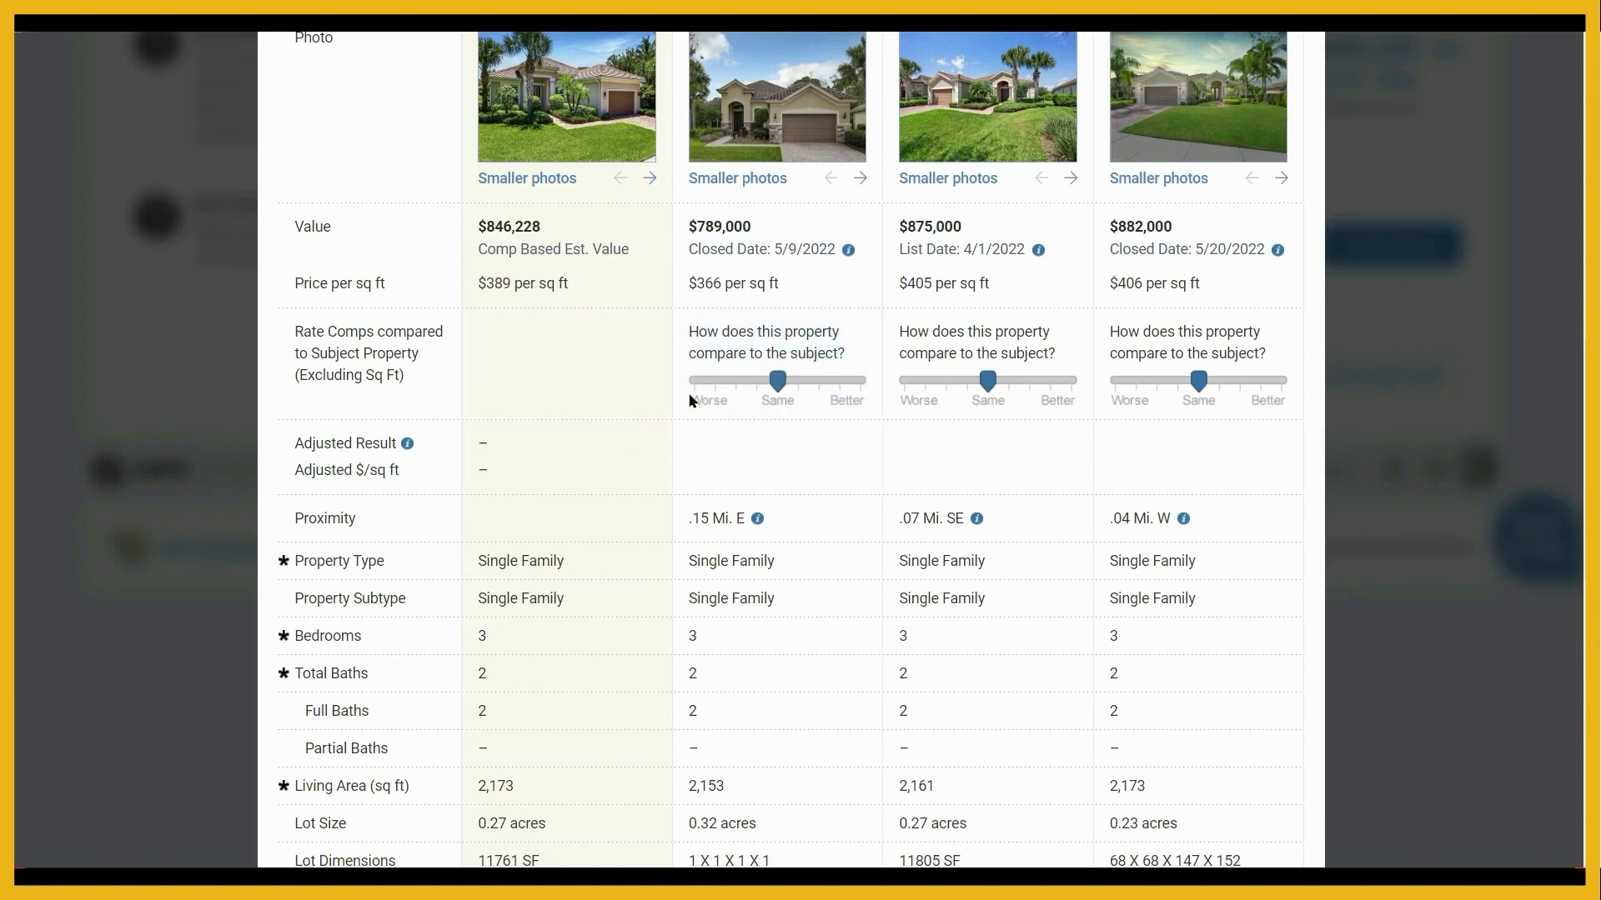
Step: Rate the 1st comp one notch better than the subject, the 2nd one notch worse, and the 3rd two notches better
left_click(778, 384)
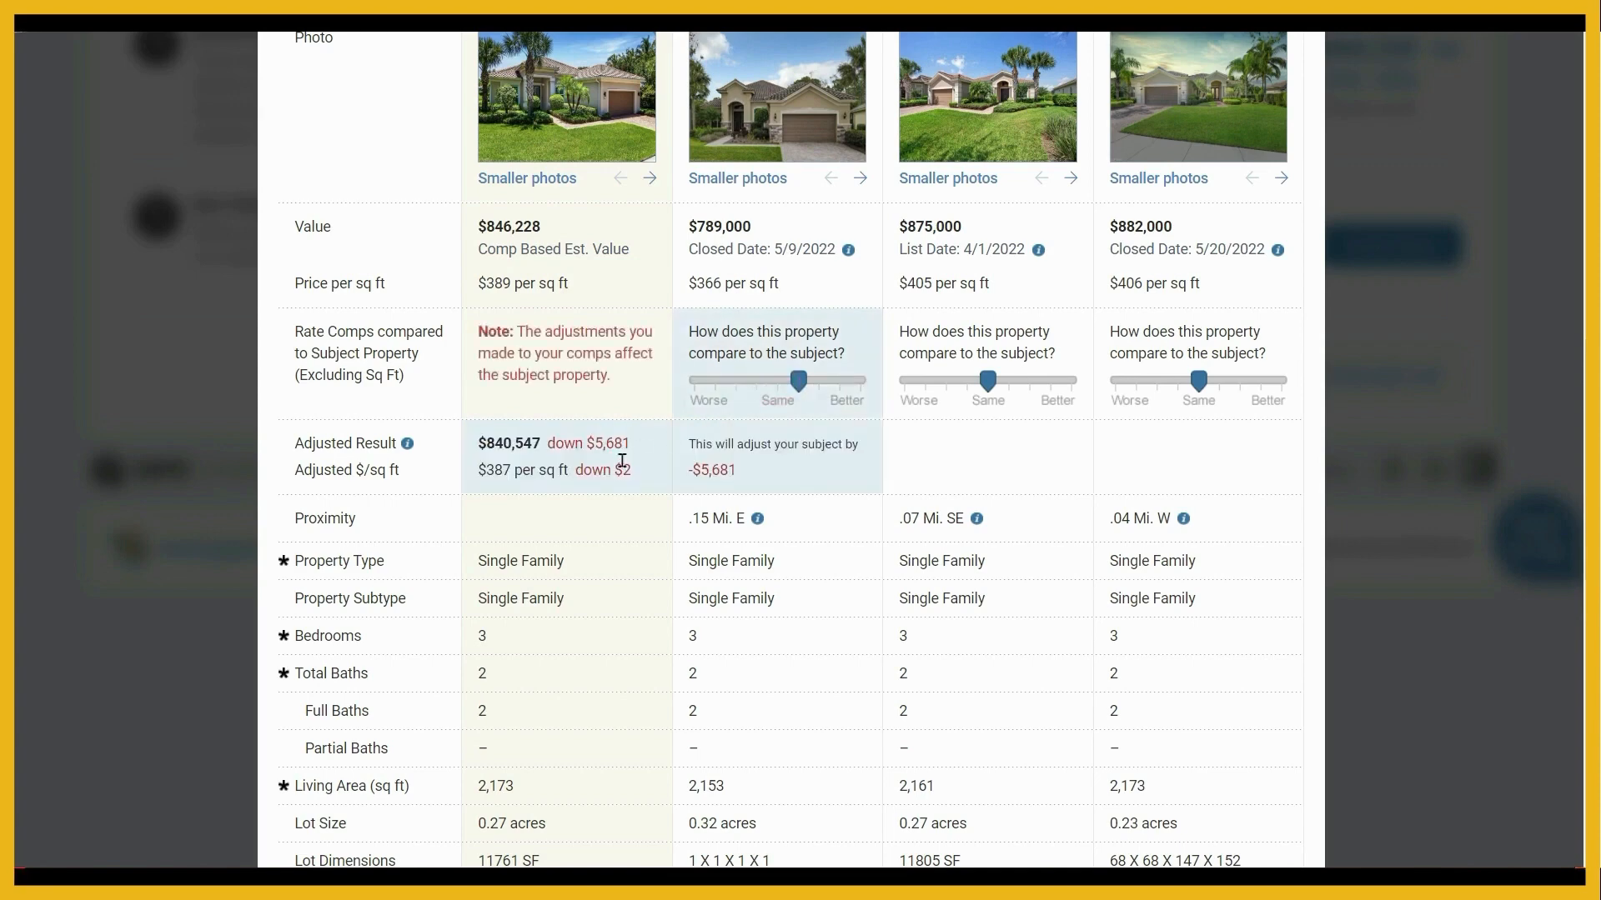
key("ctrl")
left_click_drag(987, 382, 968, 382)
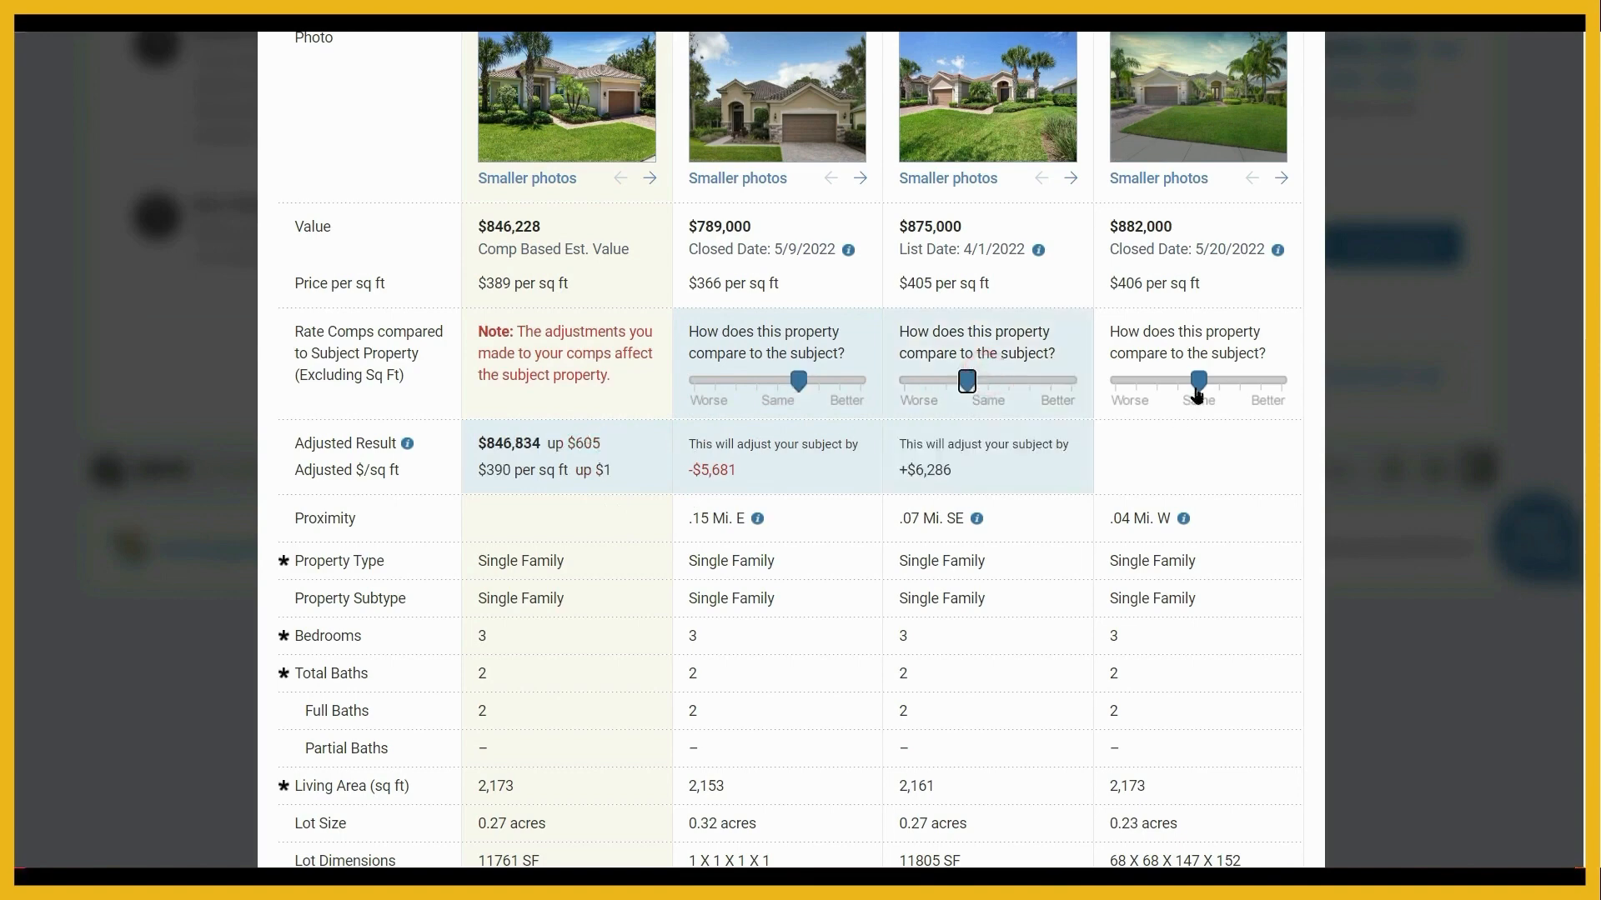
left_click_drag(1199, 382, 1242, 385)
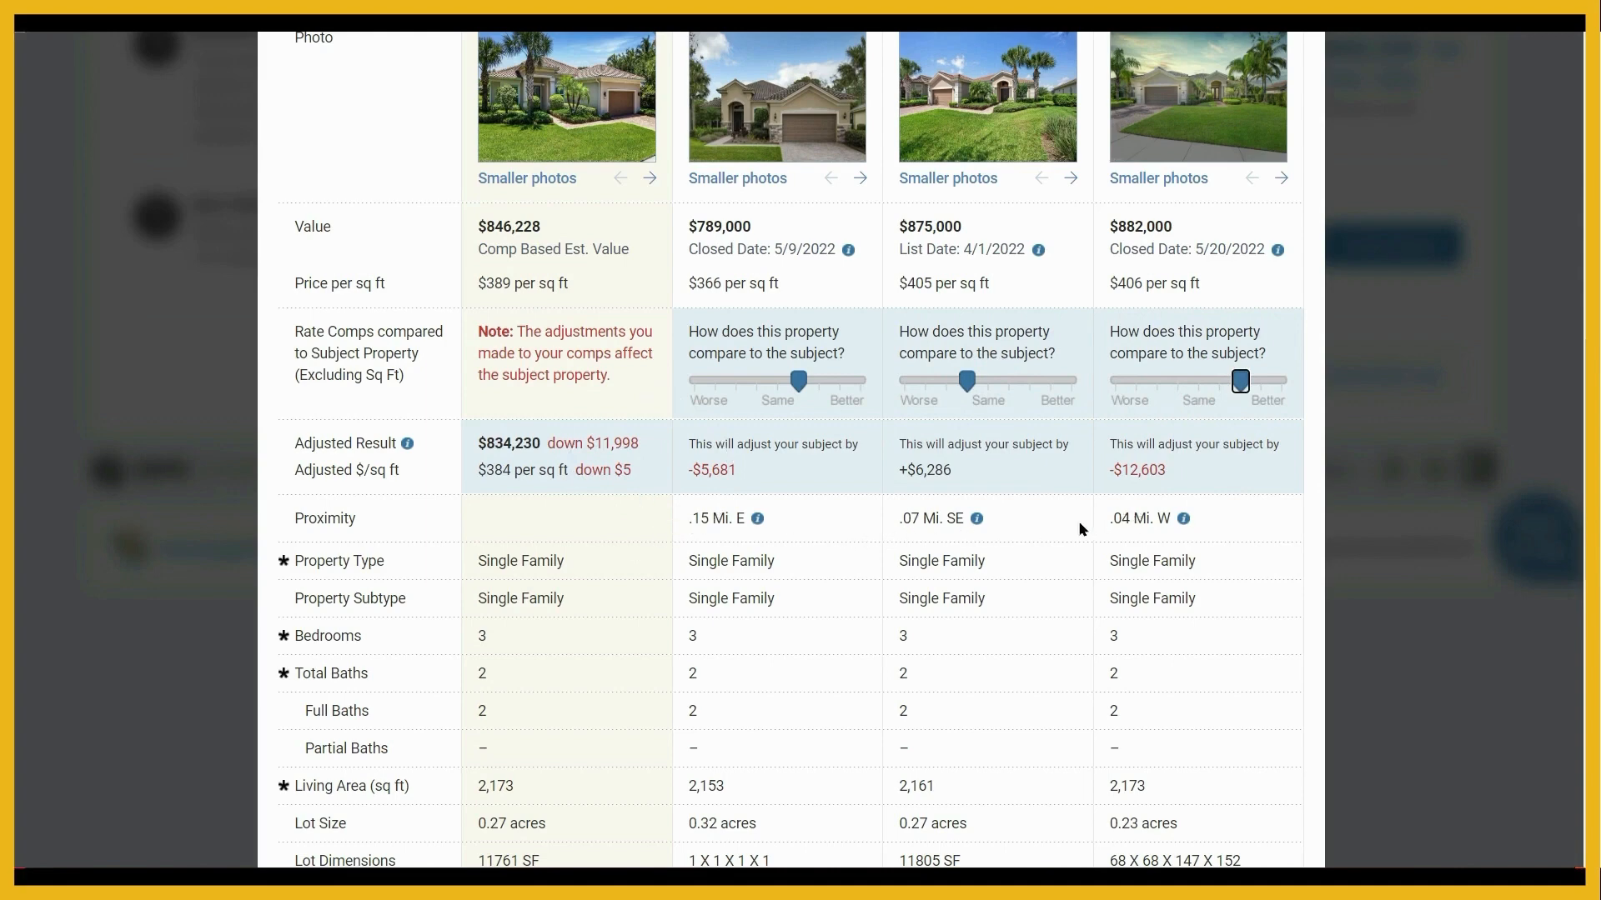
Step: Examine the comps' property facts, report notes and total adjustment against the subject property
scroll(790, 450, "down", 5)
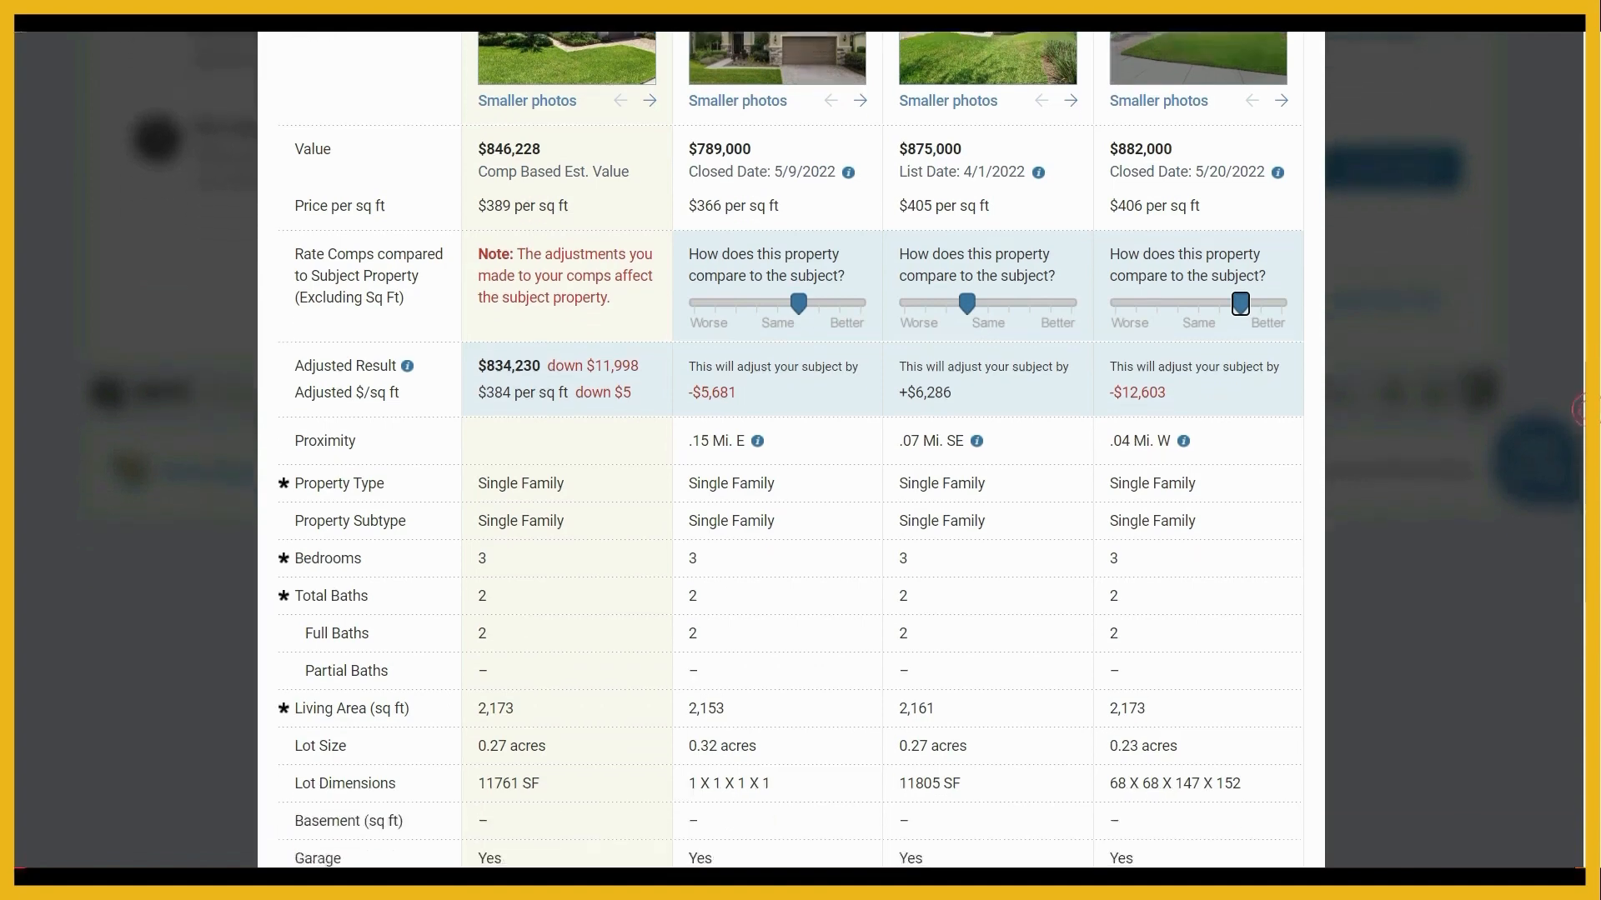
scroll(790, 450, "down", 2)
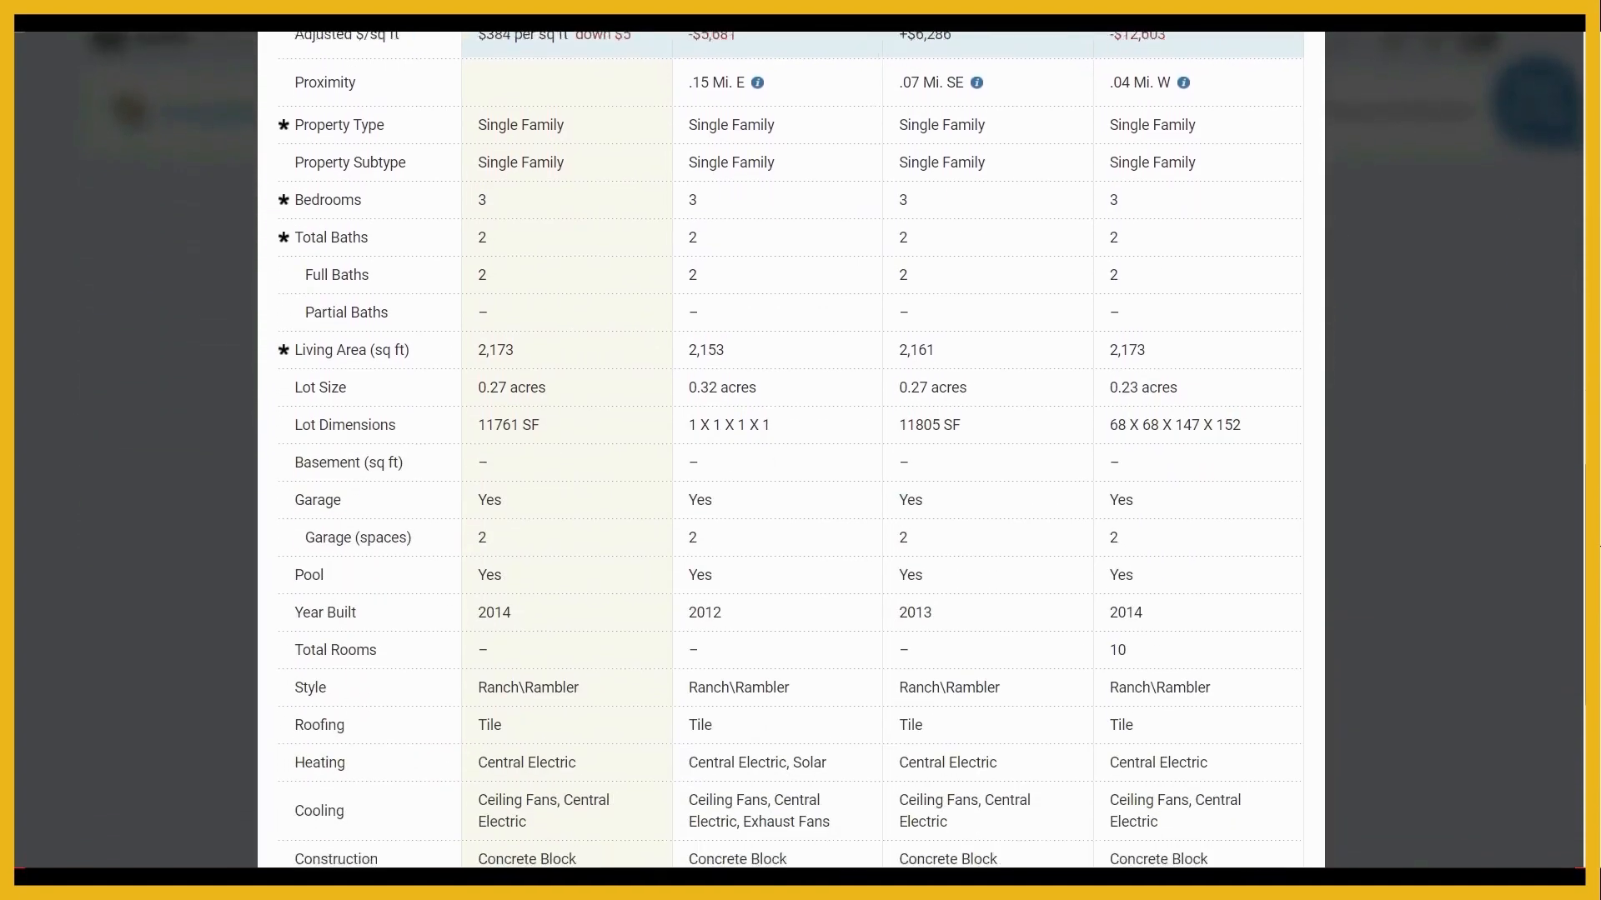
scroll(790, 450, "down", 4)
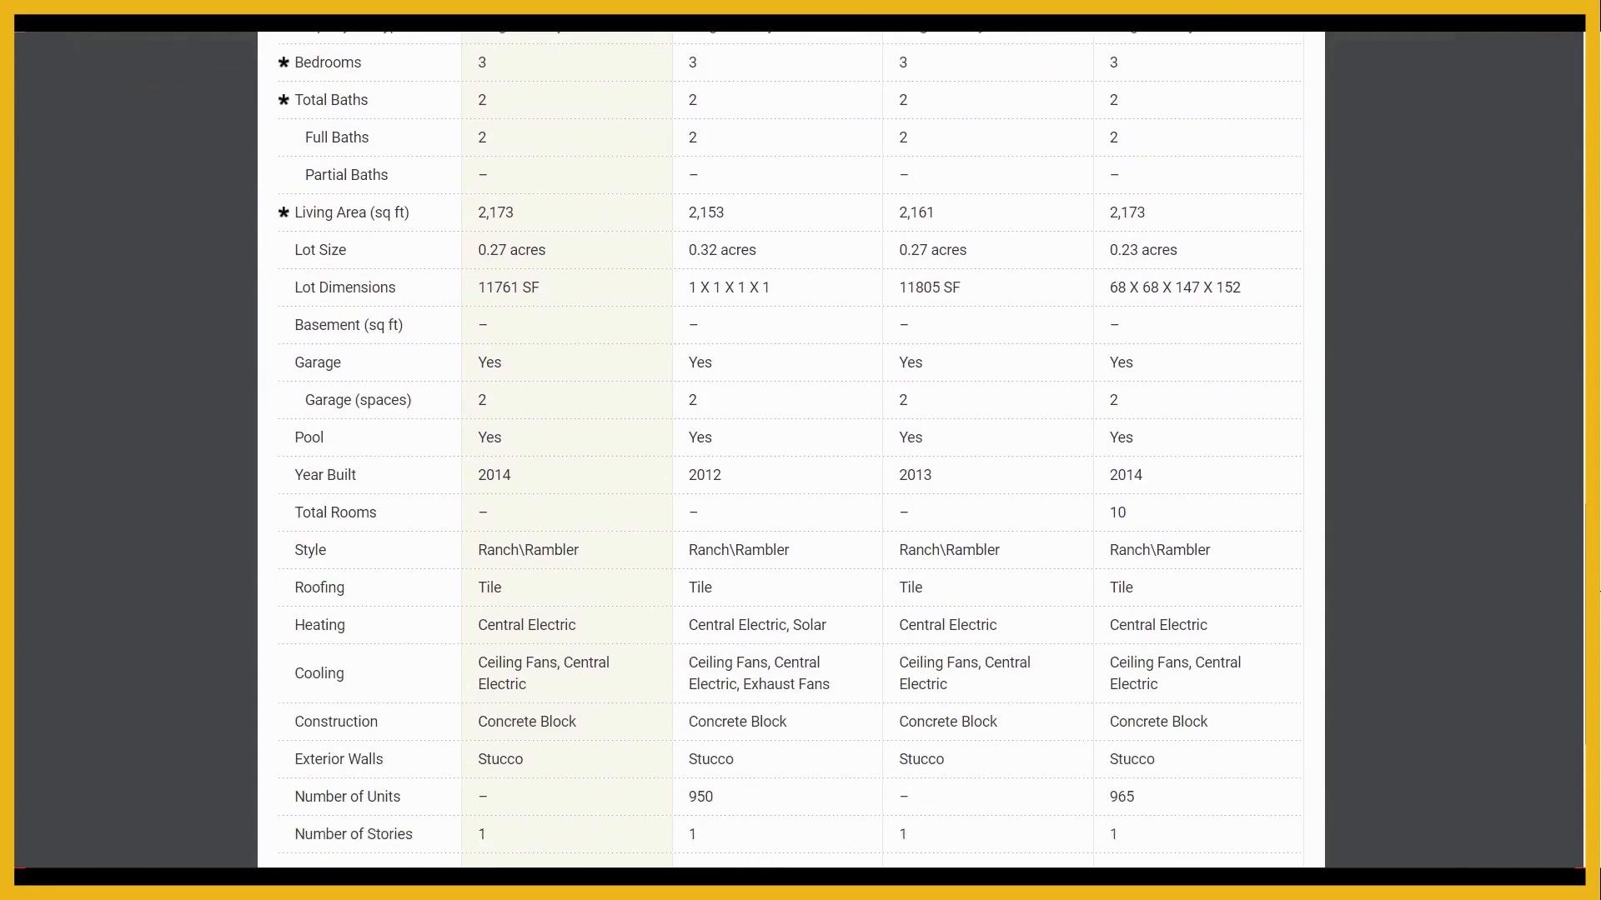
scroll(699, 529, "down", 1)
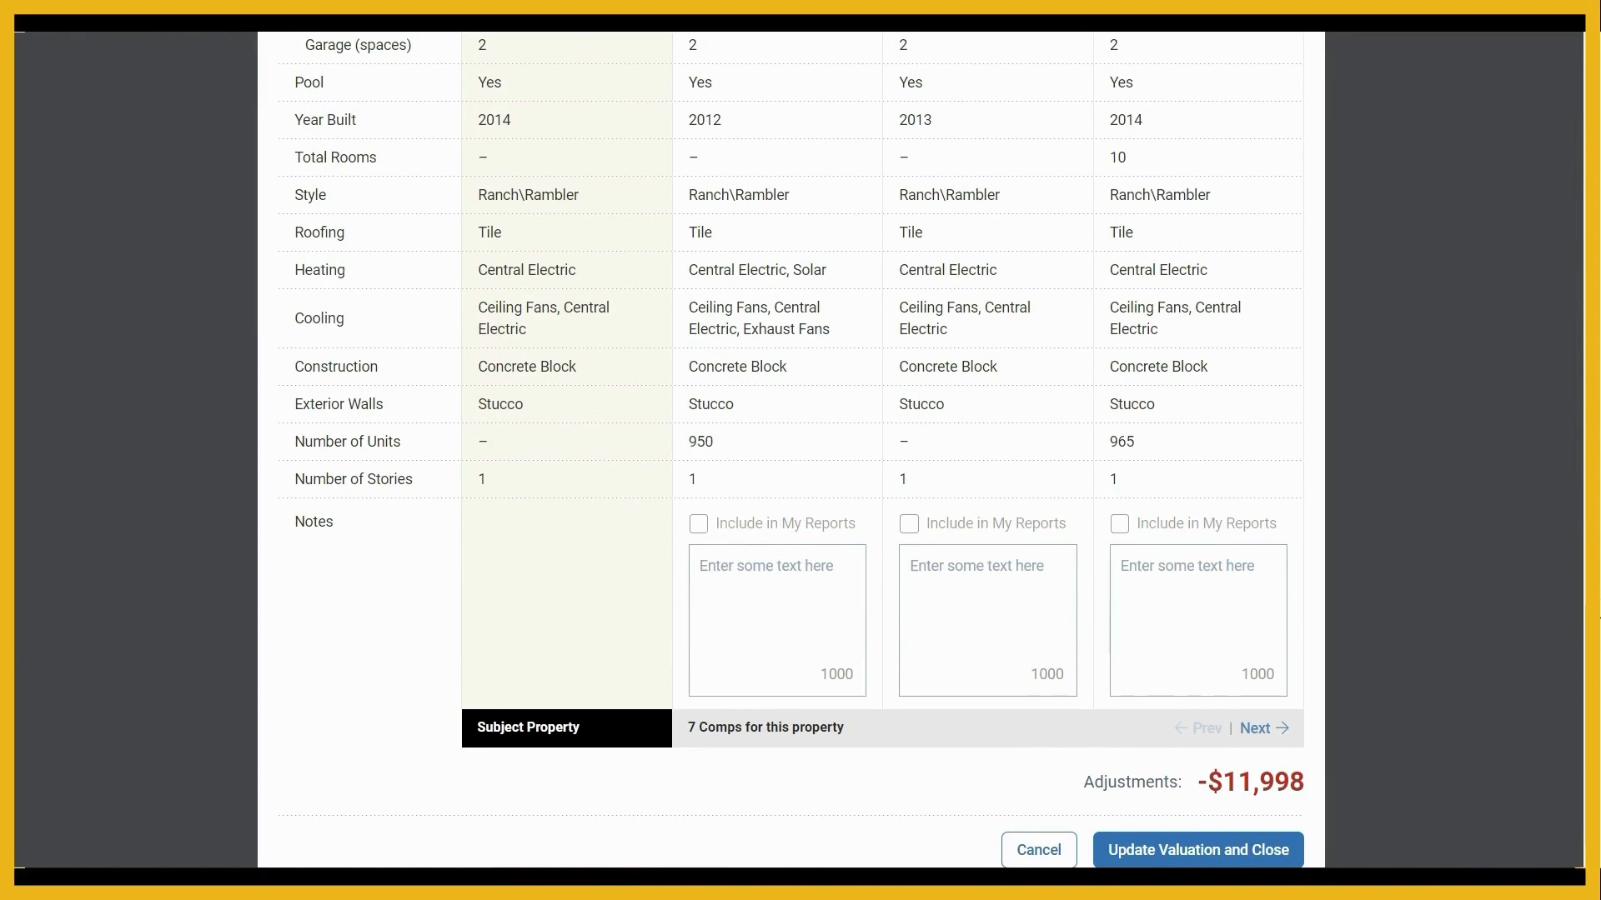
scroll(780, 450, "up", 10)
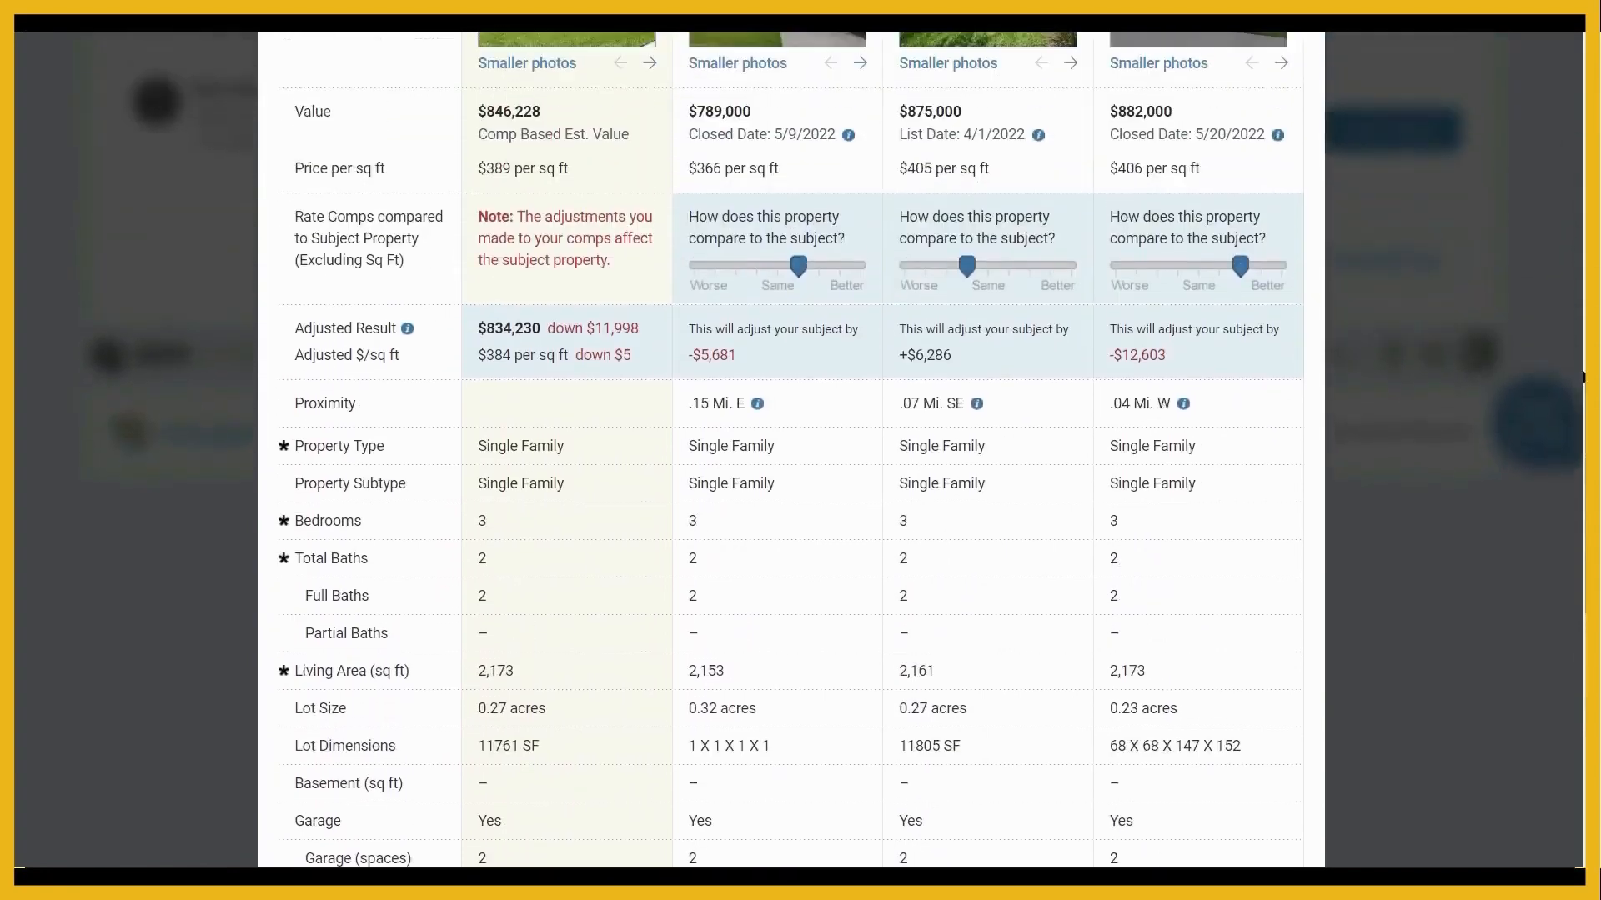
scroll(1582, 377, "up", 5)
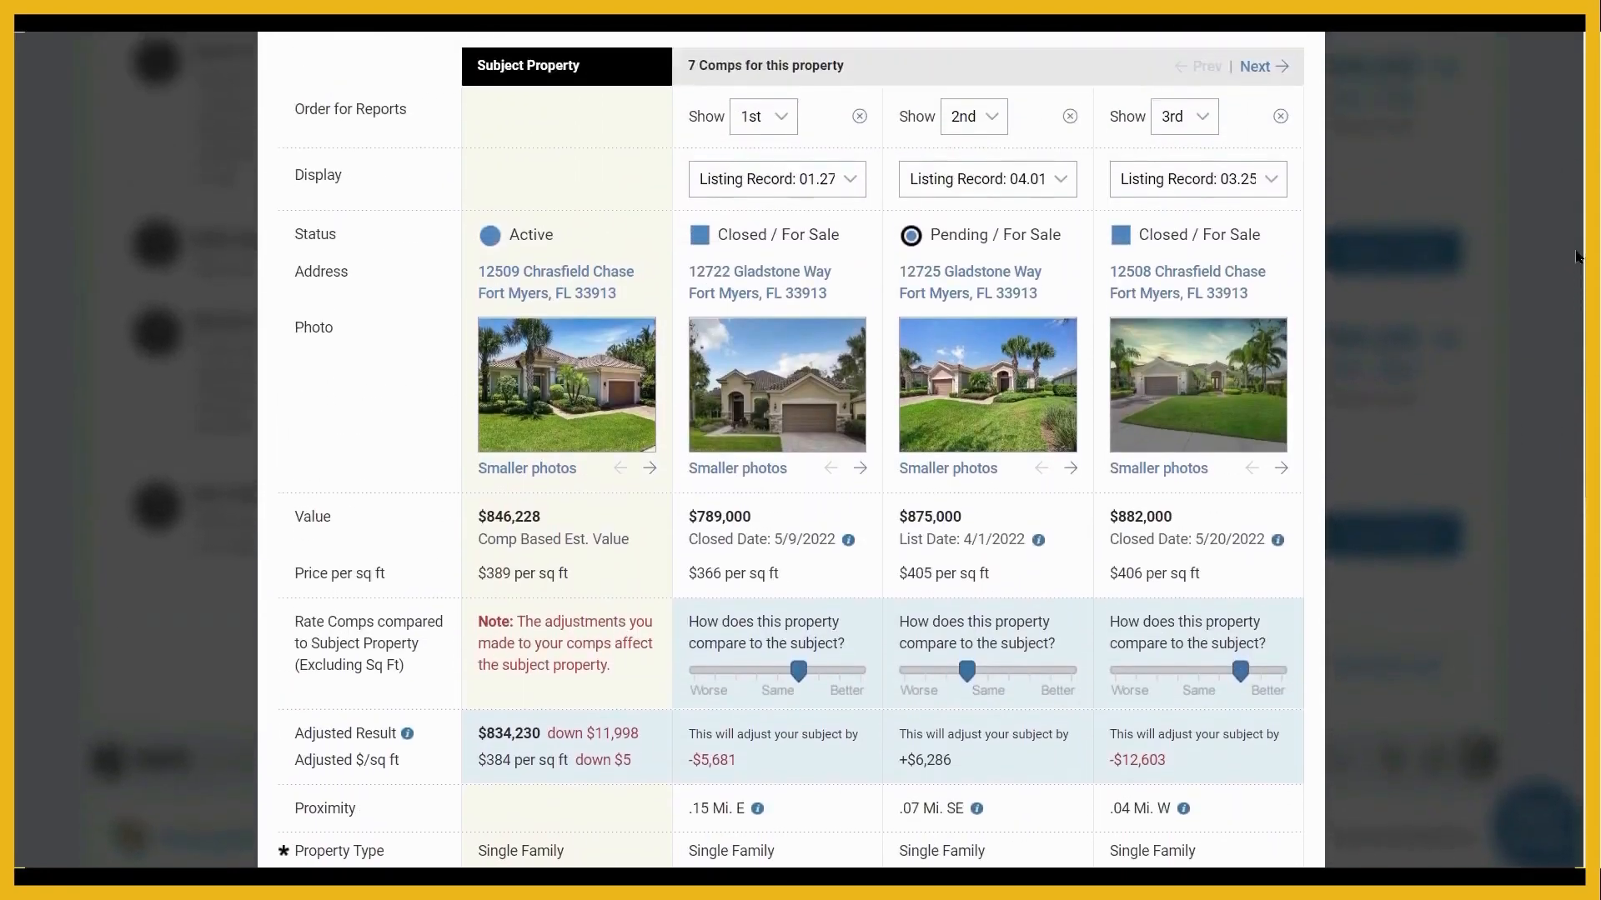
scroll(1578, 256, "up", 2)
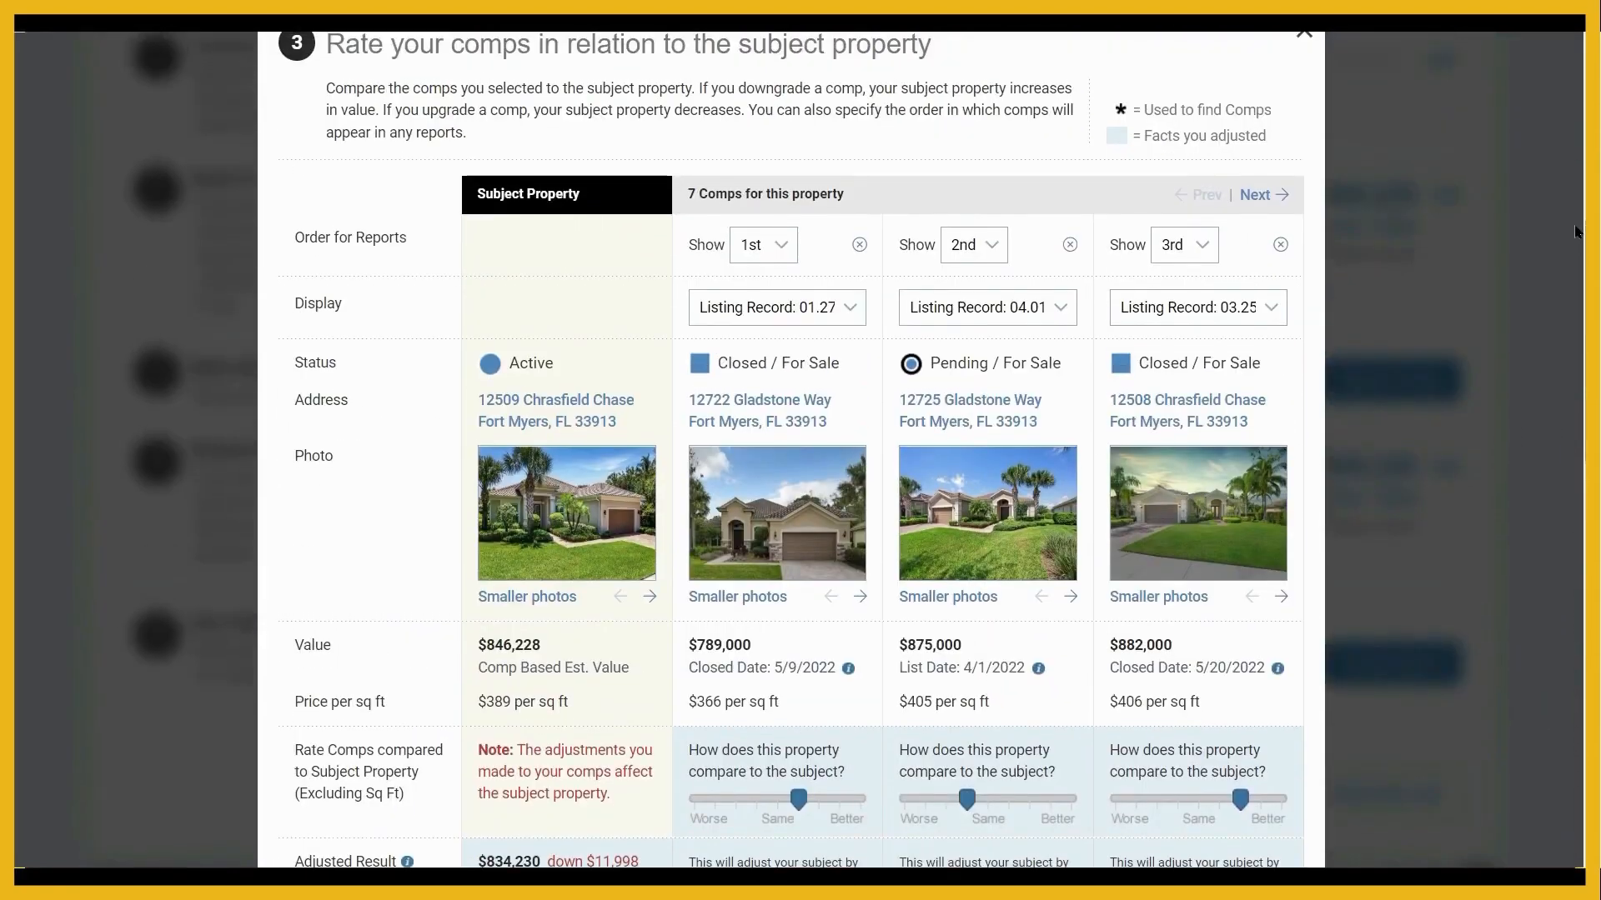
Step: Apply the comp ratings by updating the valuation and closing the comparison
scroll(1575, 231, "down", 8)
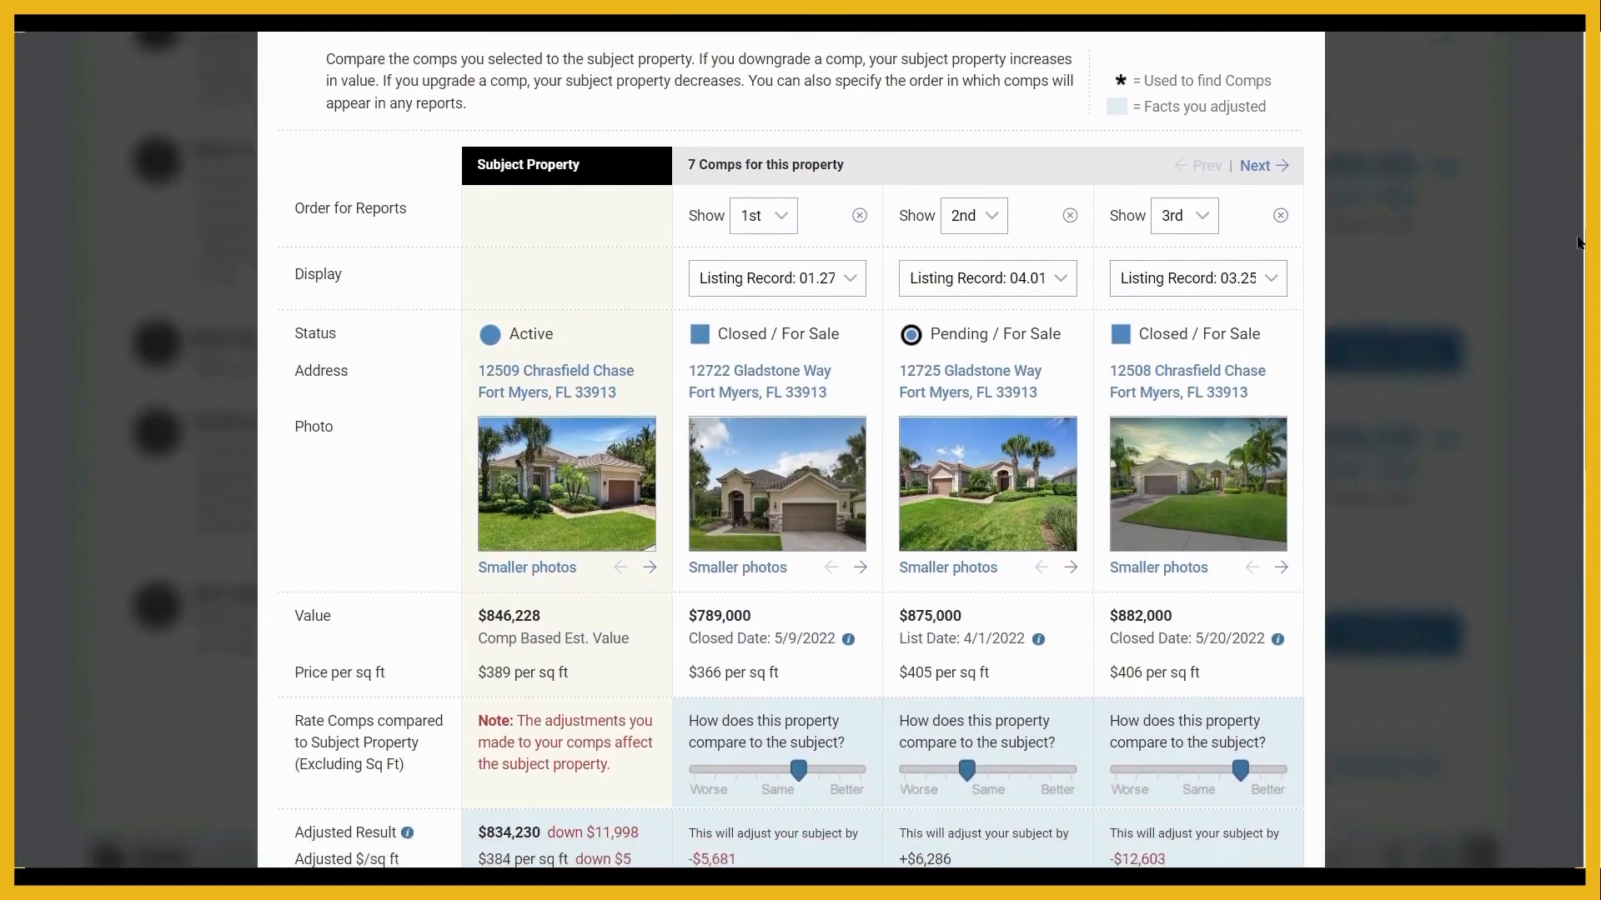
scroll(1598, 415, "down", 9)
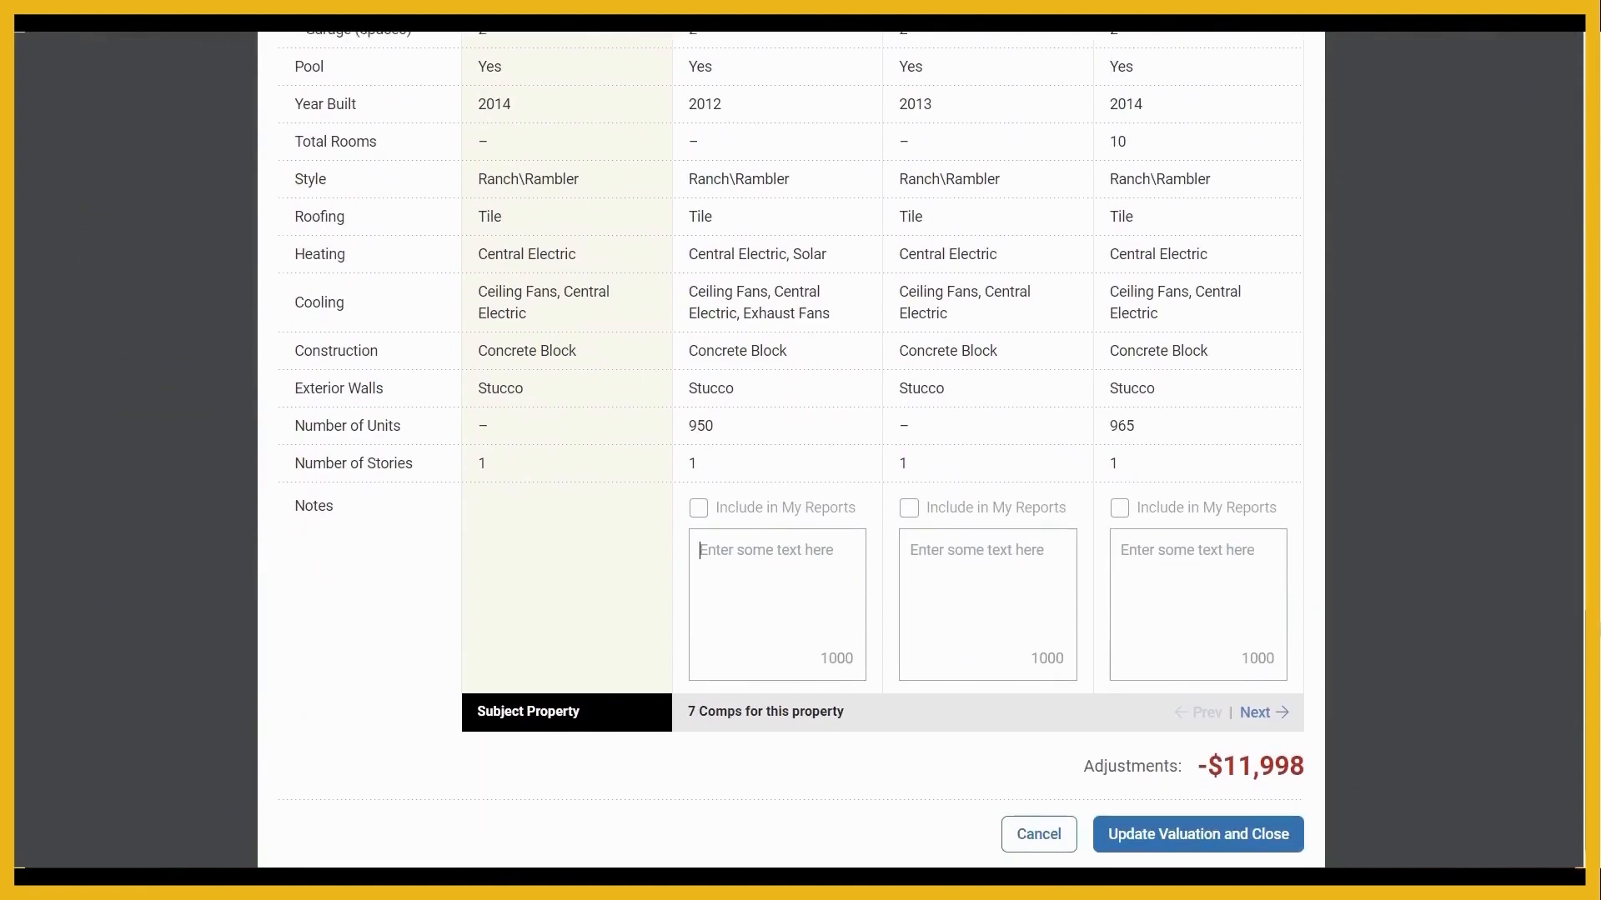
left_click(1213, 836)
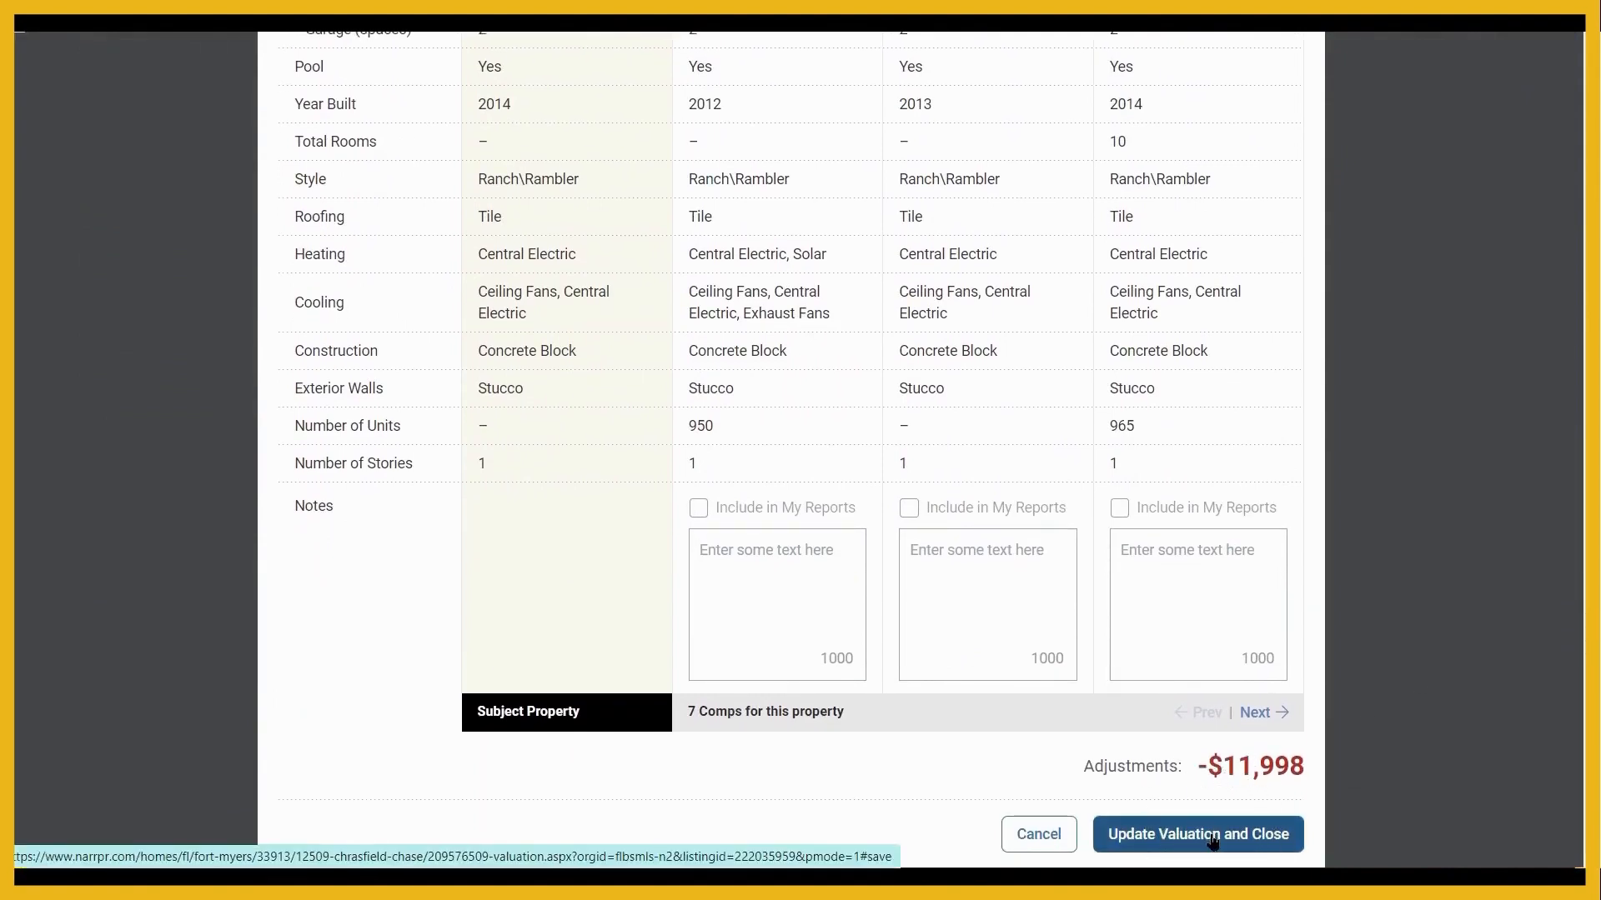
left_click(1213, 841)
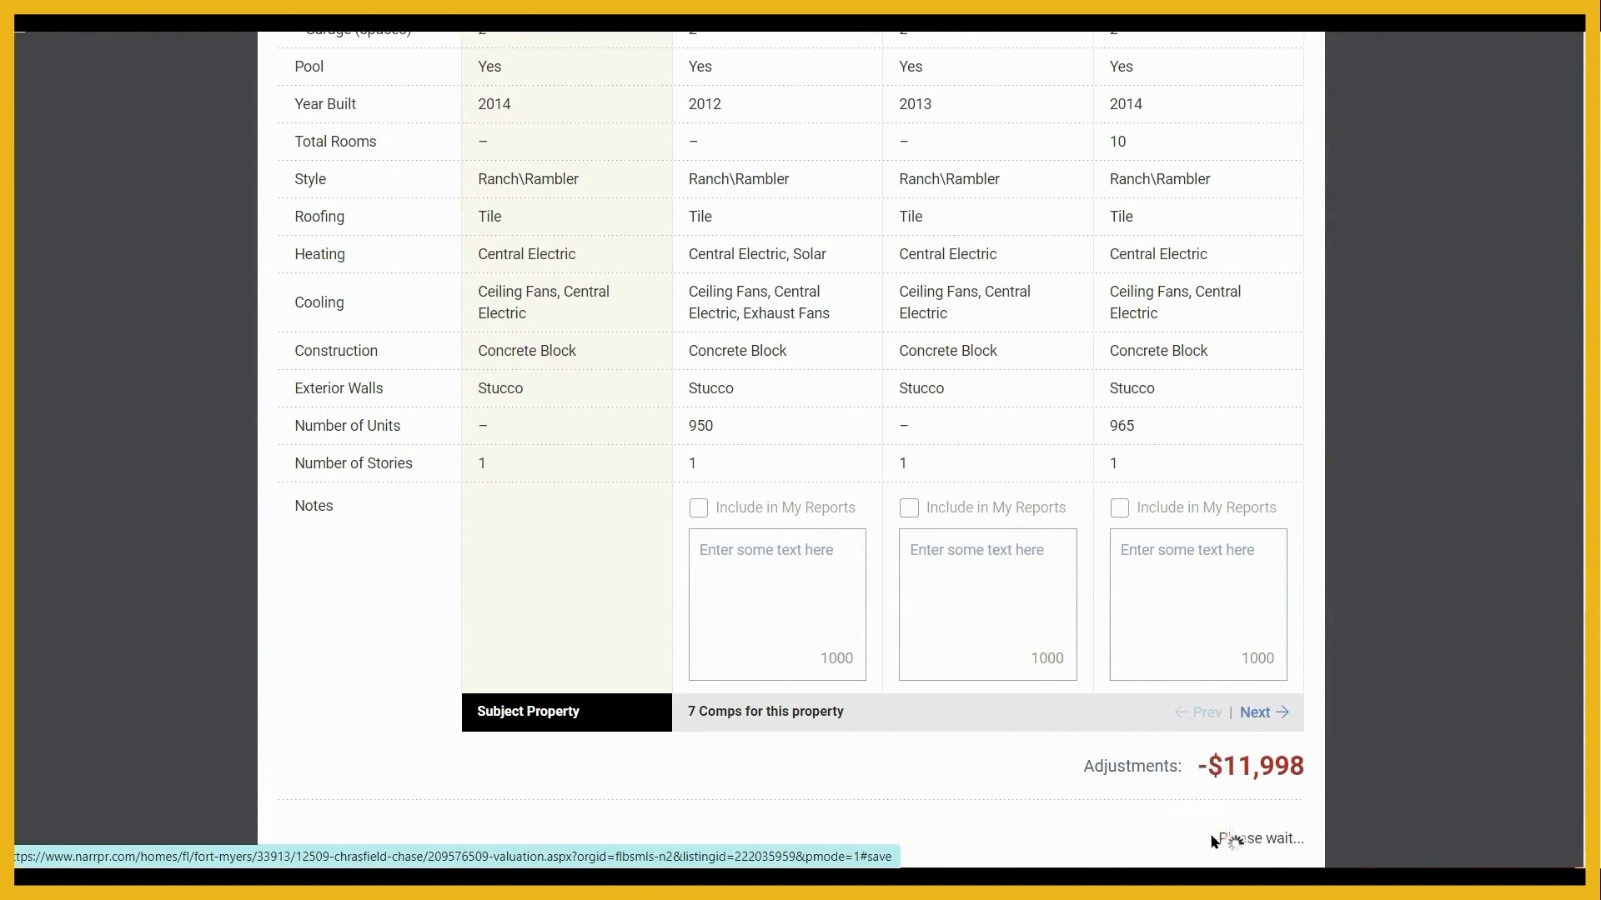